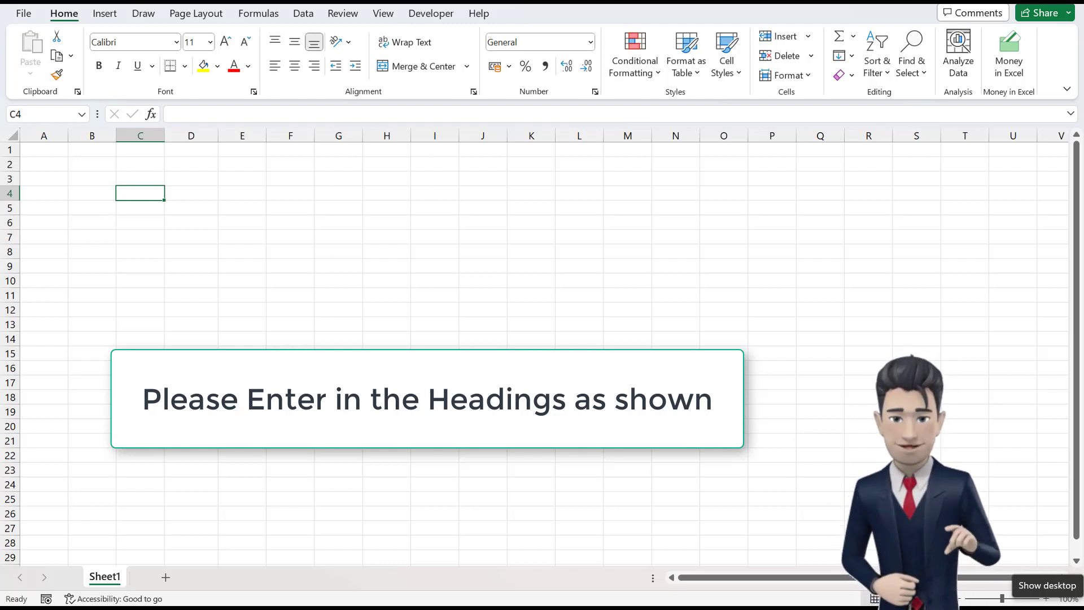
Enter the headings Date, TransType, Project, Section and Qty across C4:G4.
type("Date")
key("Tab")
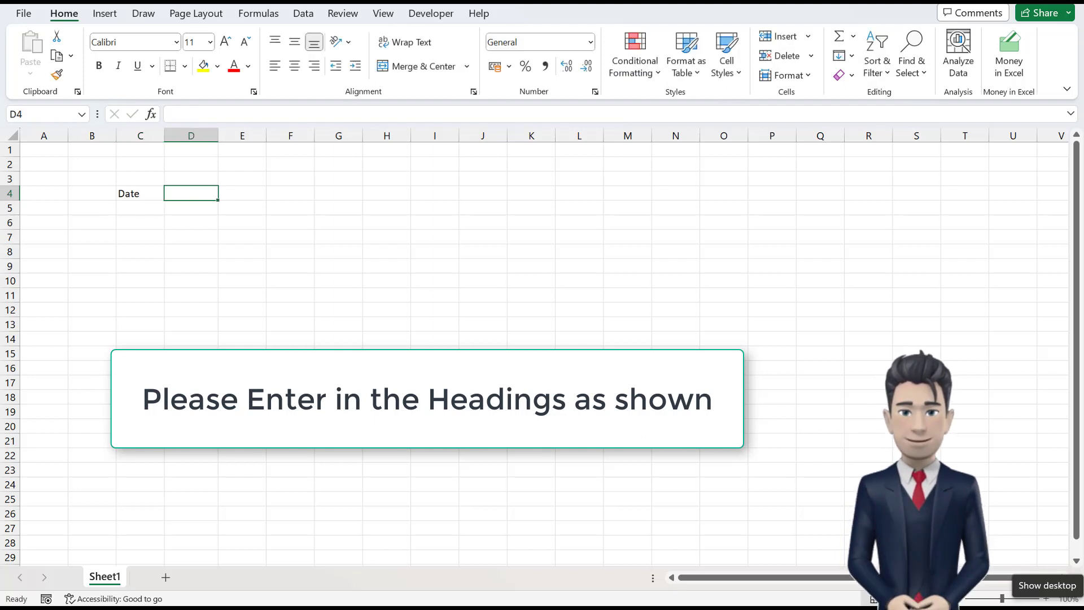
type("TransType")
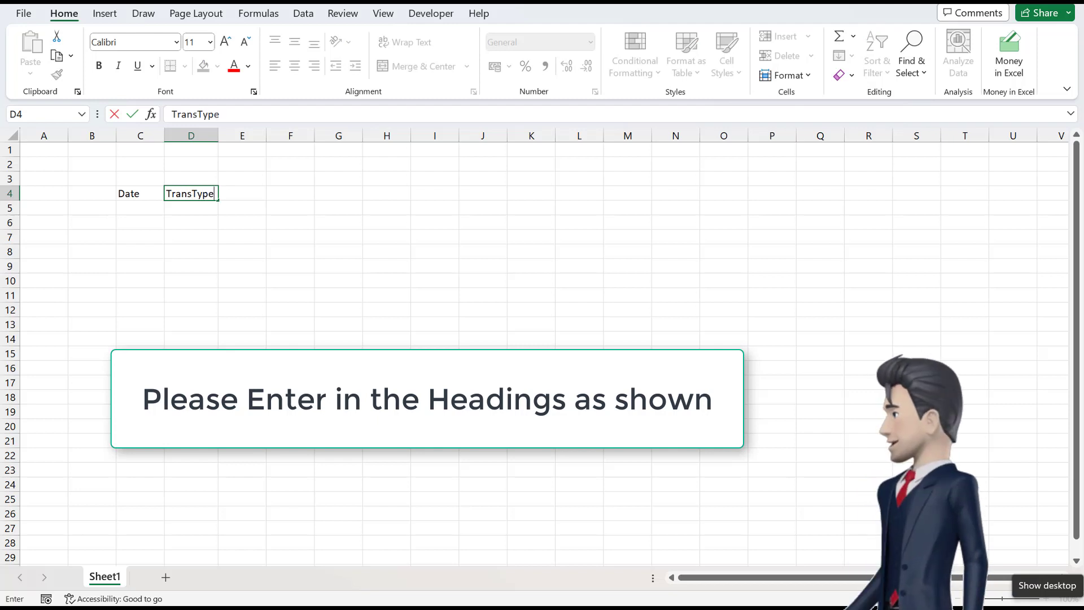
key("Tab")
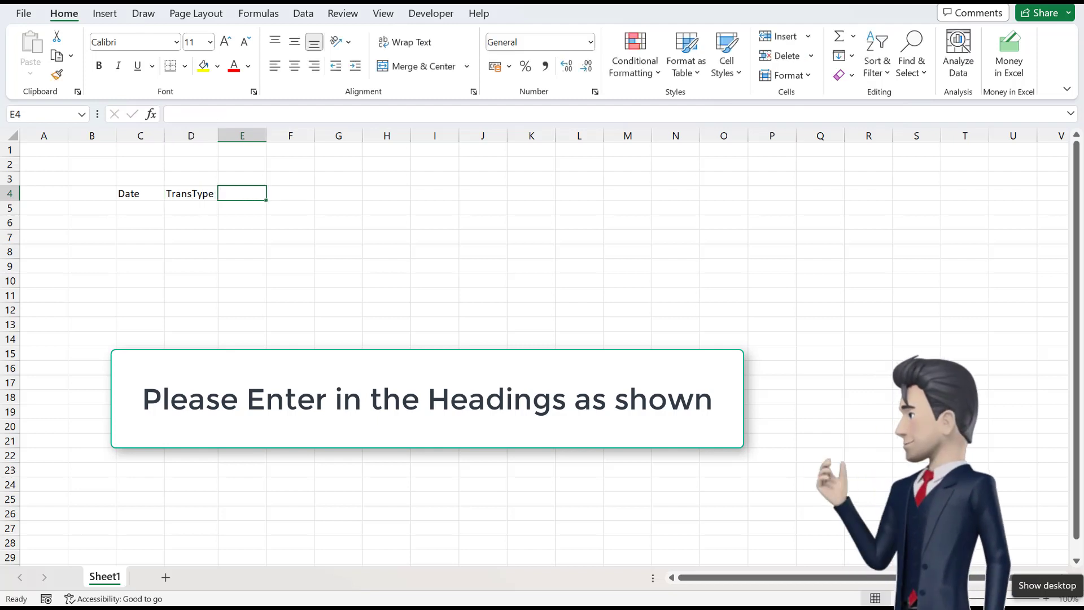
type("Project")
key("Tab")
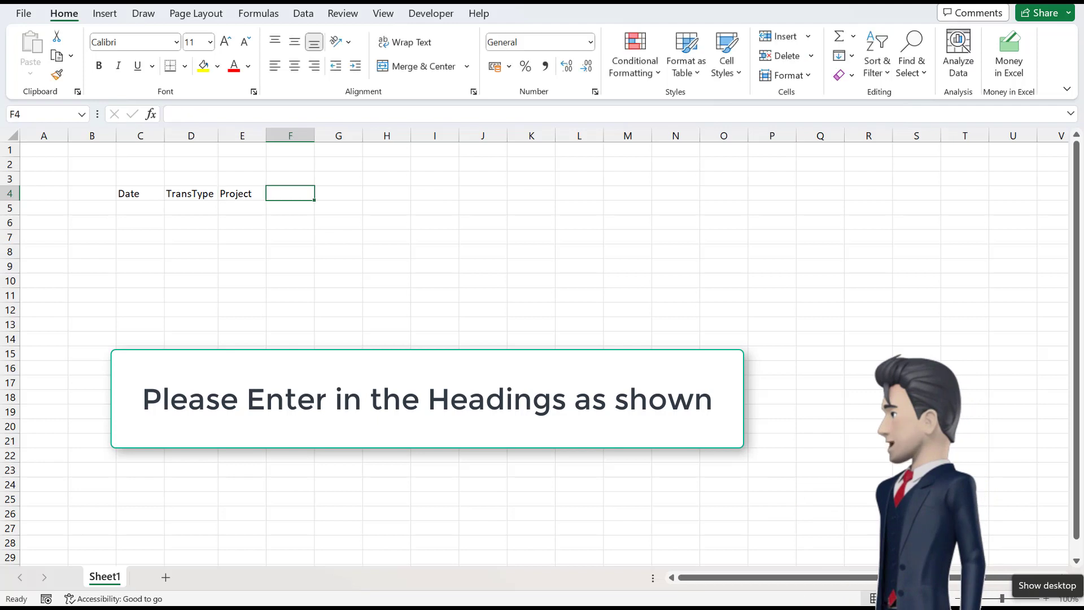
type("Section")
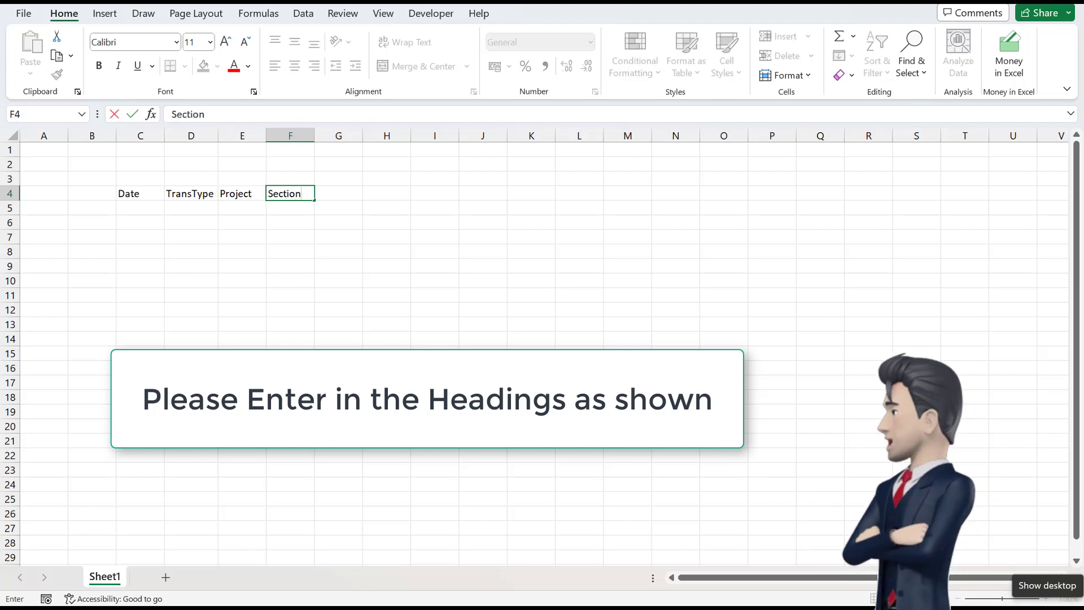
key("Tab")
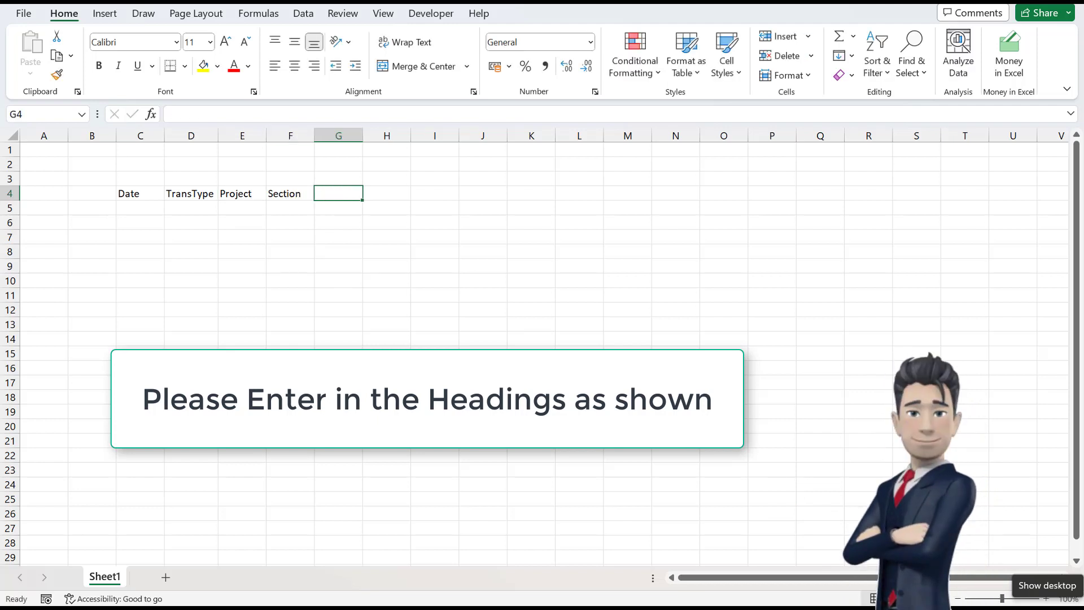
type("Qty")
key("Tab")
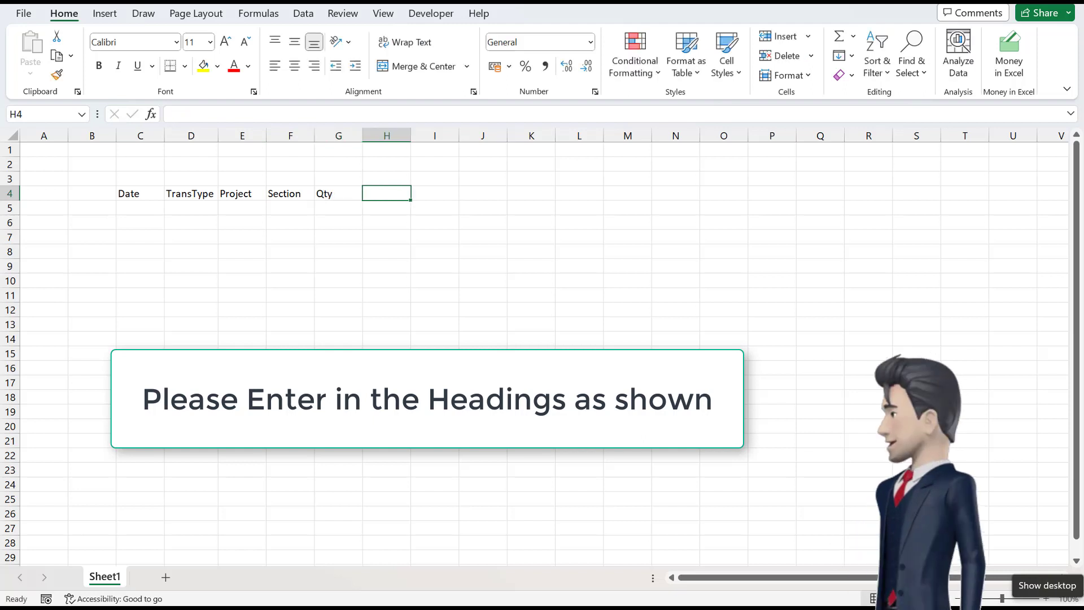
Add the headings Rate, Time Cost, Total Cost, Mark Up and Sales Value in H4:L4.
type("Rate")
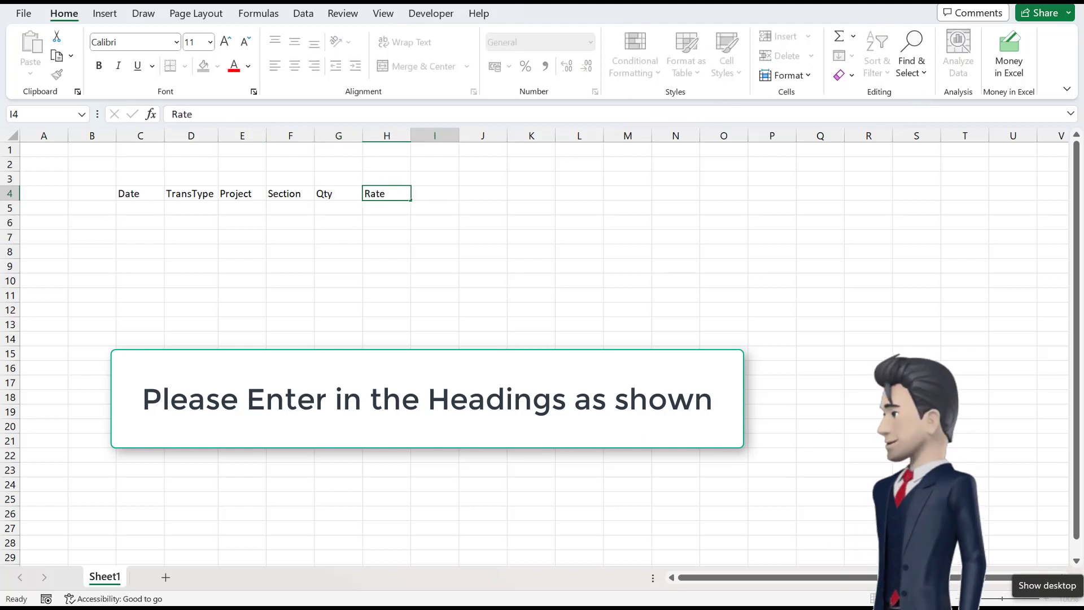
key("Tab")
type("Ti")
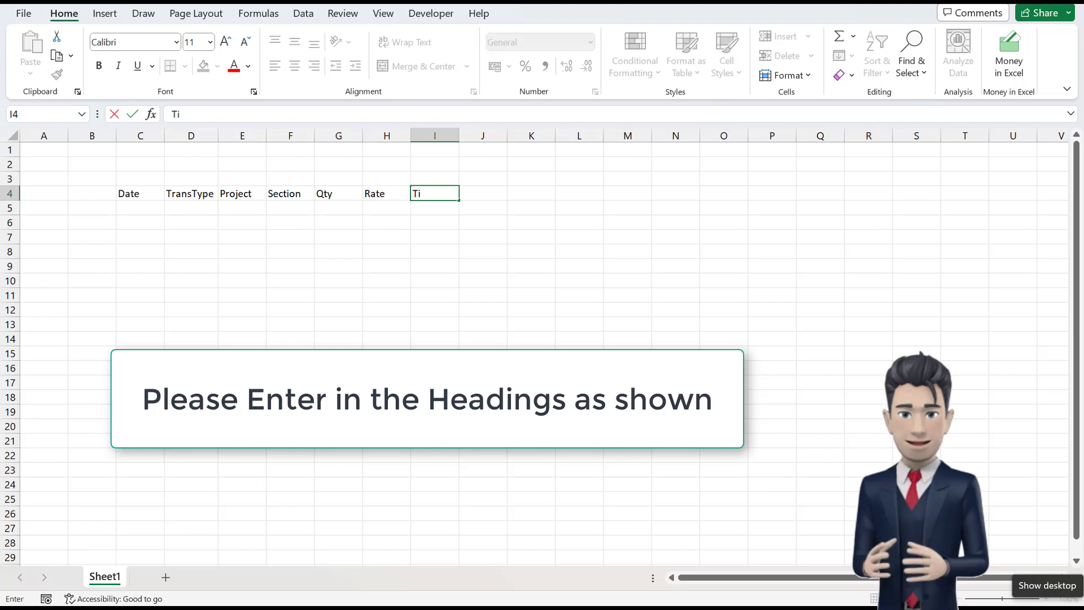
type("me Cost")
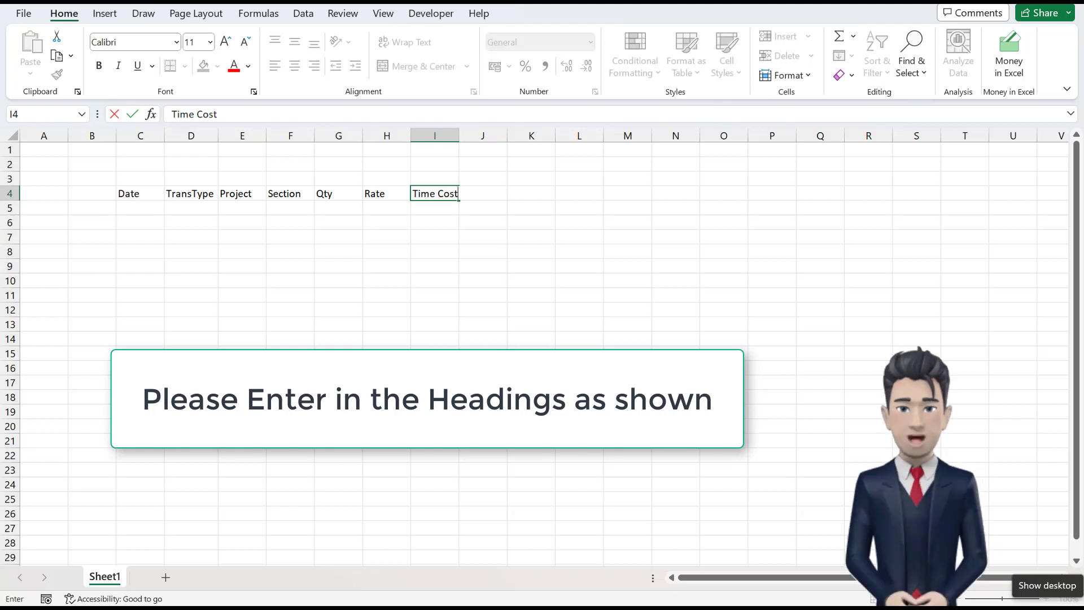
key("Tab")
type("To")
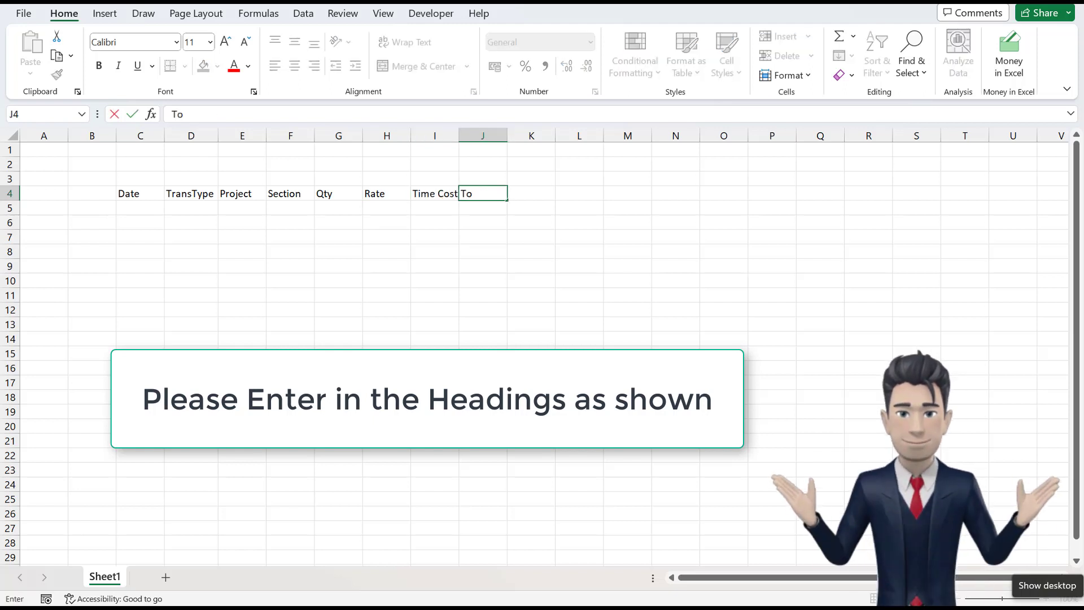
type("tal Cost")
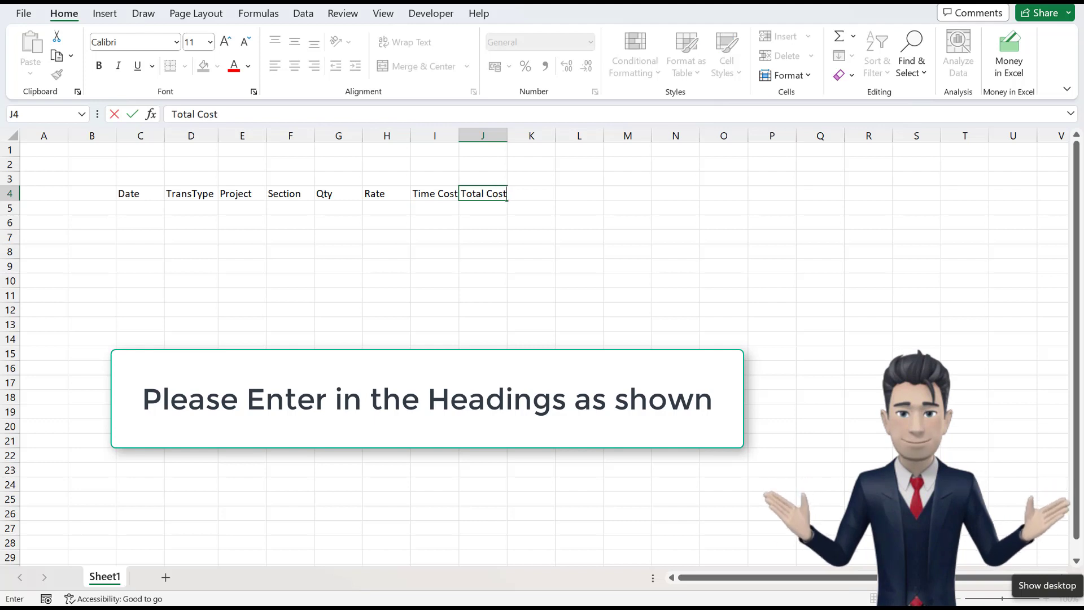
key("Tab")
type("Ma")
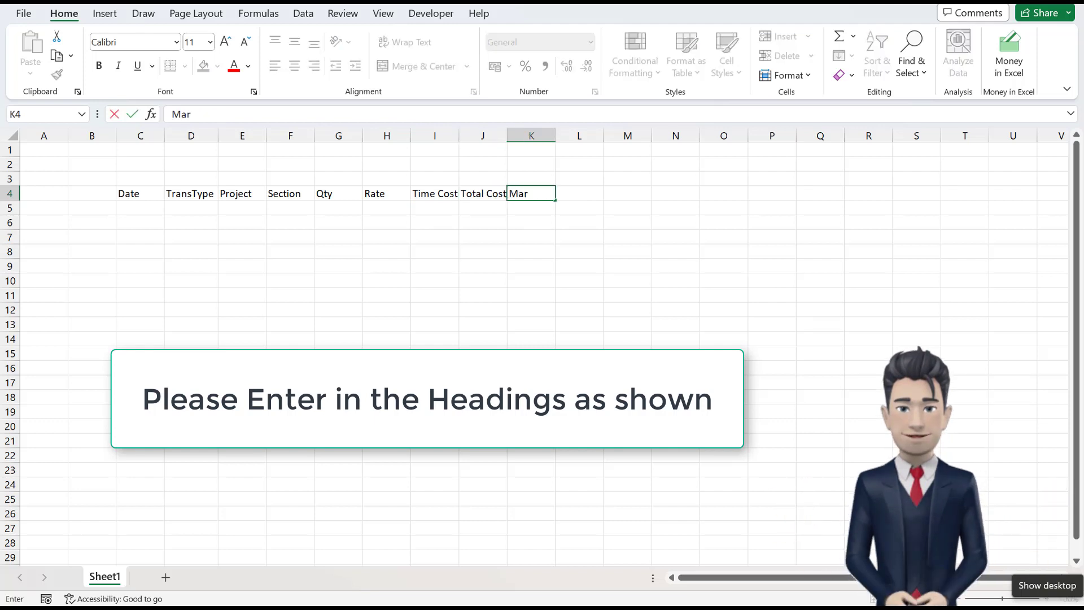
type("rk Up")
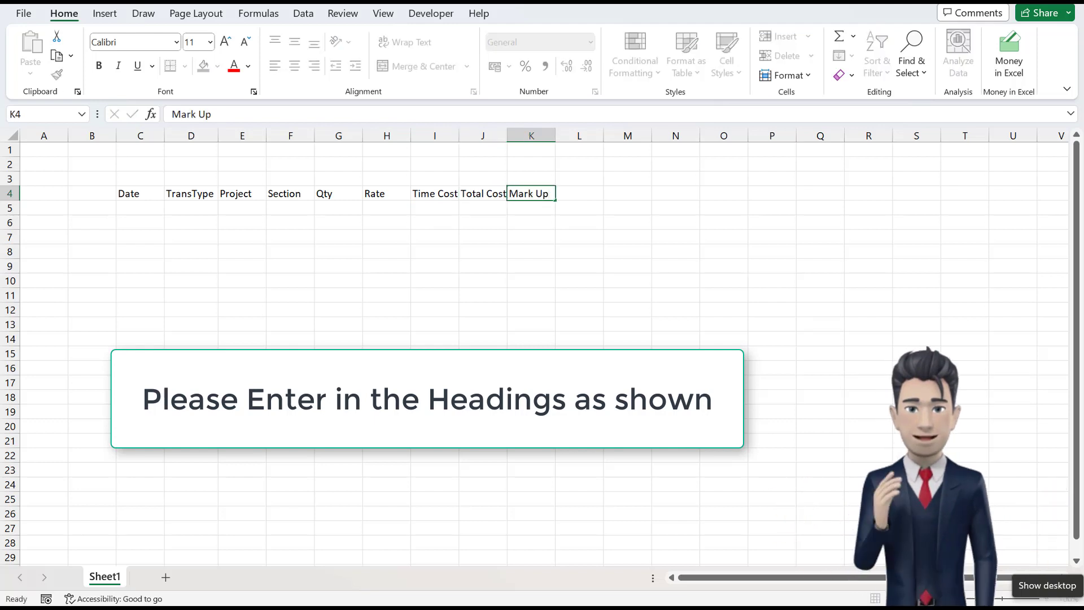
key("Tab")
type("Sales Valu")
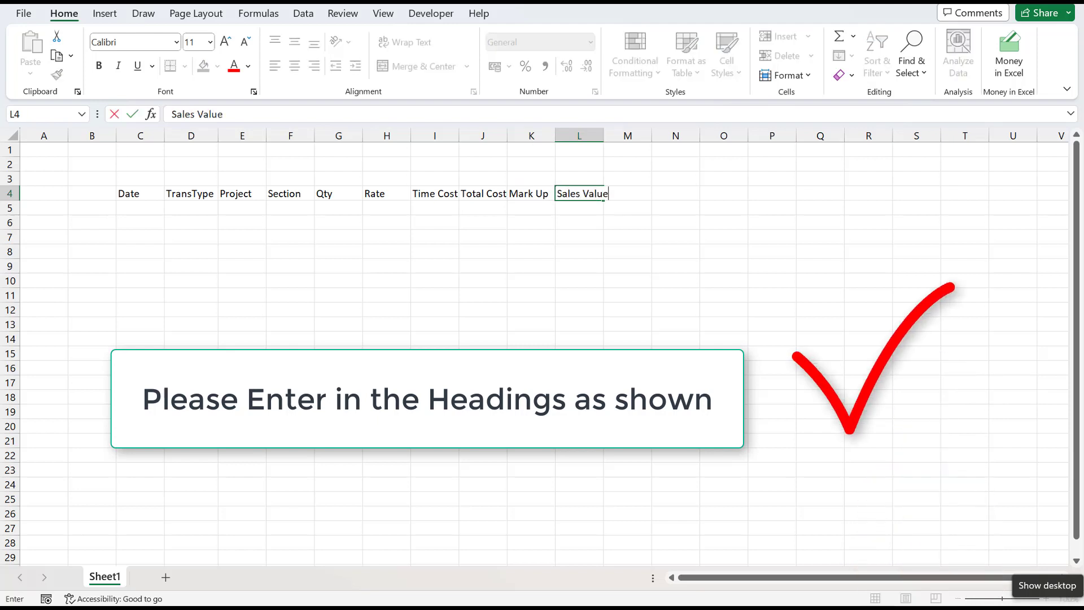
key("Return")
left_click(140, 164)
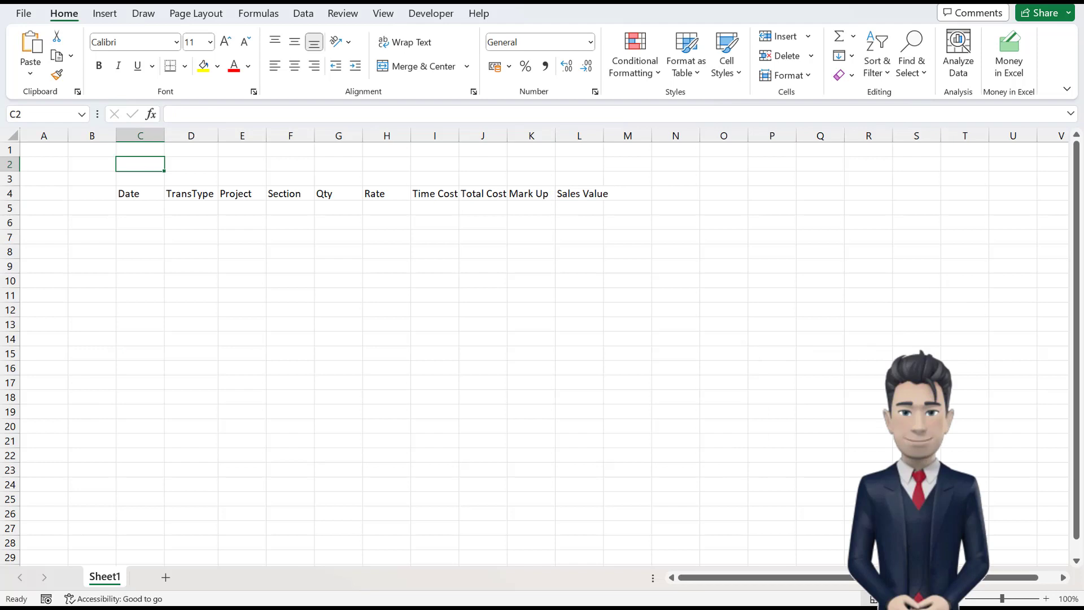
Enter the title 'Master Project - Cost Schedule' in C2 and 'Year 2023' merged across K2:L2.
type("Master Project - Cost Schedule")
key("ctrl+Return")
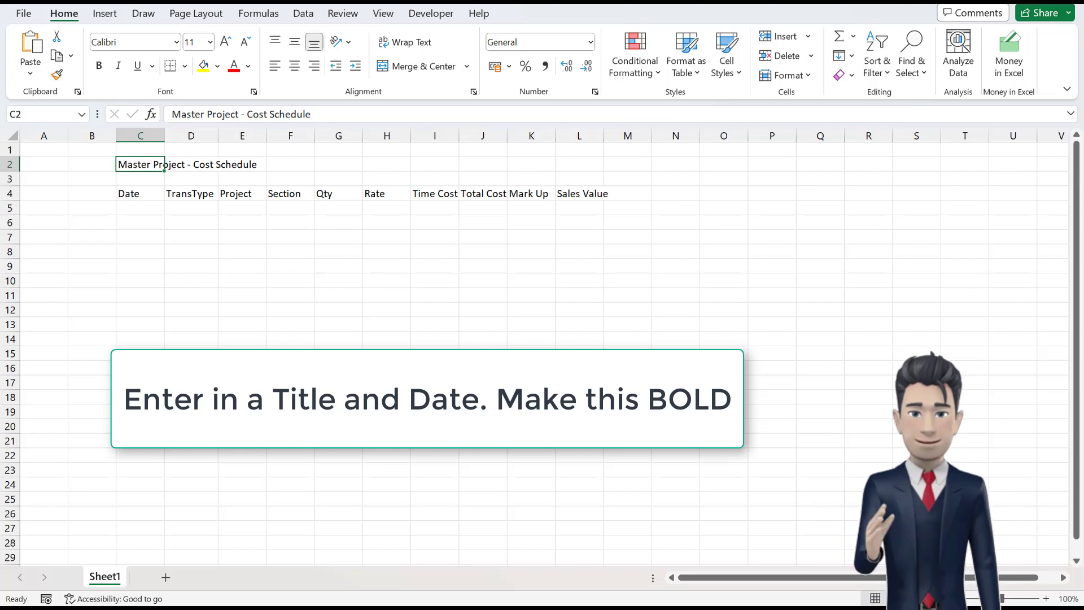
left_click_drag(531, 164, 578, 165)
left_click(416, 66)
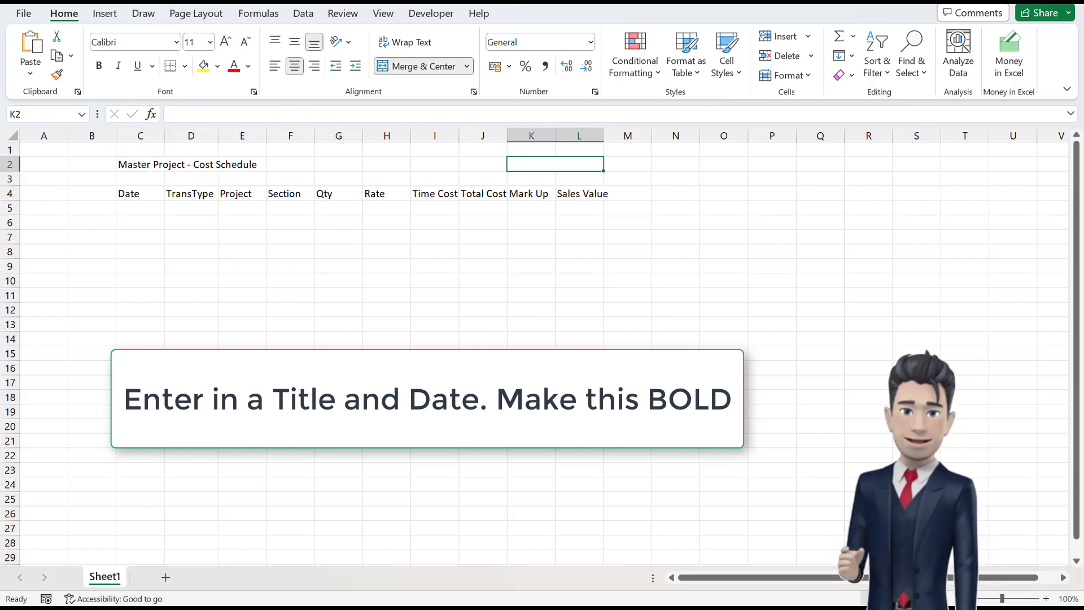
type("Year 2023")
key("ctrl+Return")
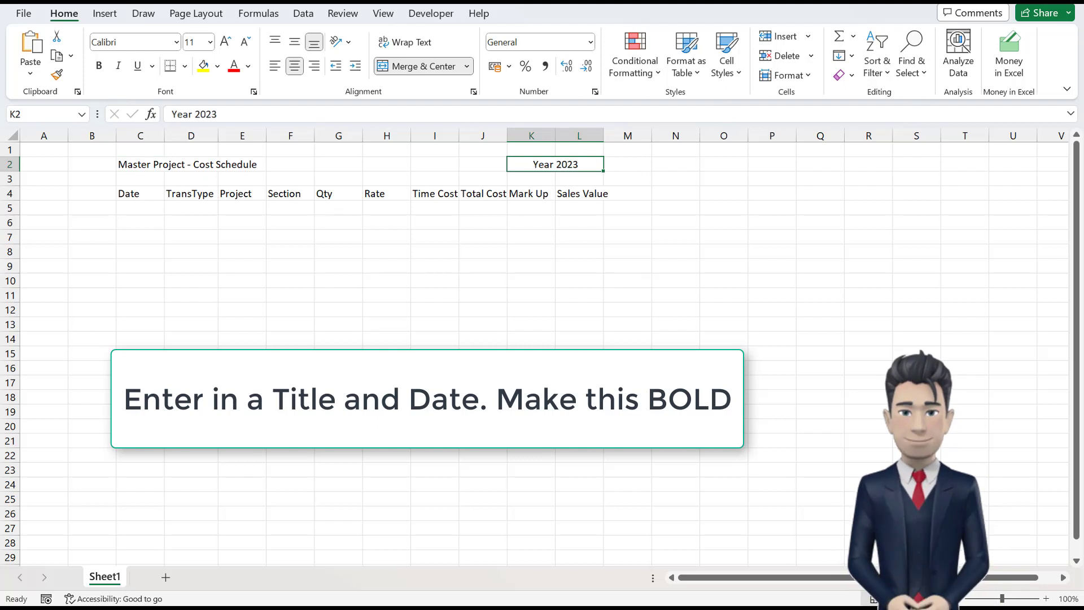
Make row 2 bold at 14 pt font size.
left_click(4, 164)
left_click(230, 42)
left_click(230, 42)
left_click(101, 70)
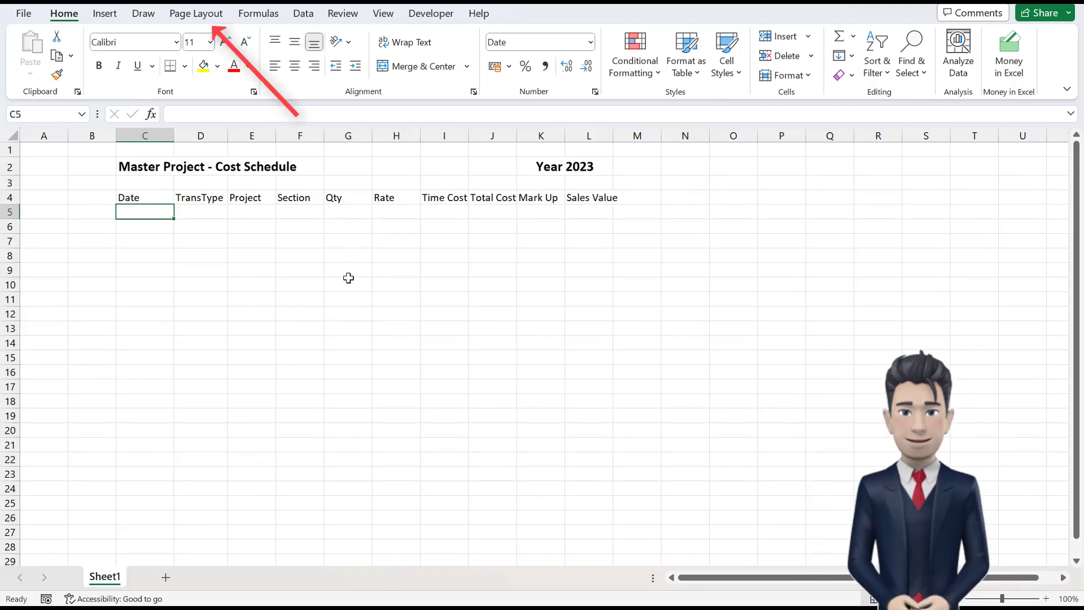
Turn off gridline viewing from the Page Layout sheet options.
left_click(217, 15)
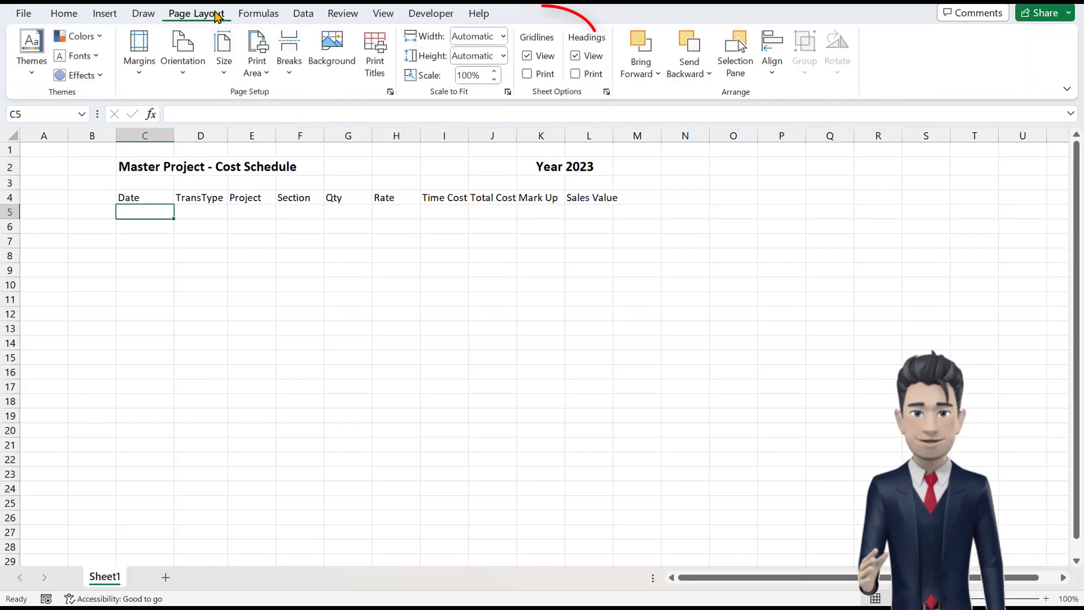
left_click(543, 57)
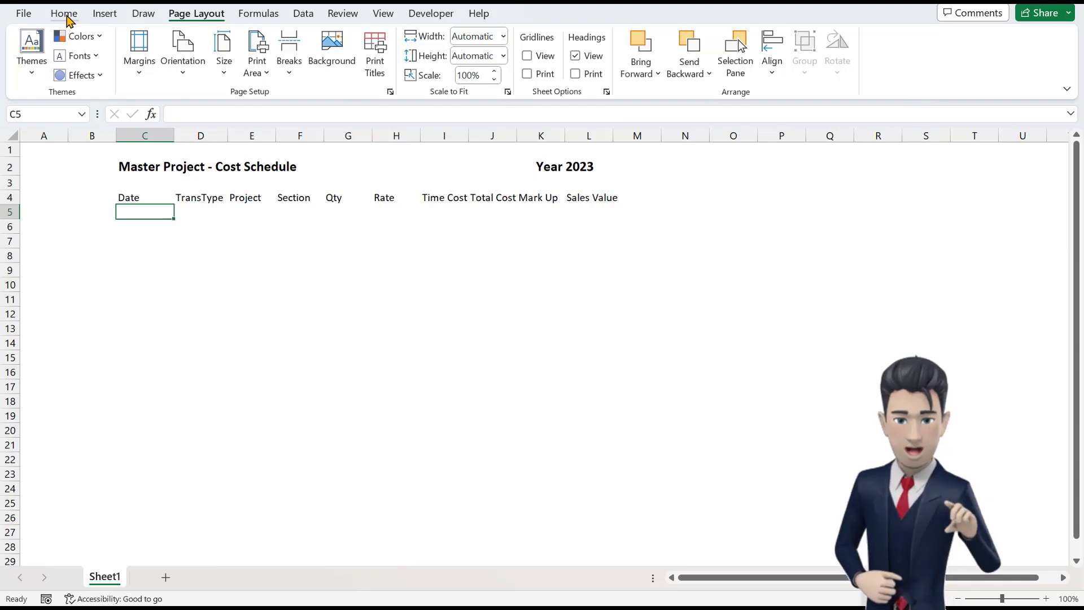
left_click(64, 14)
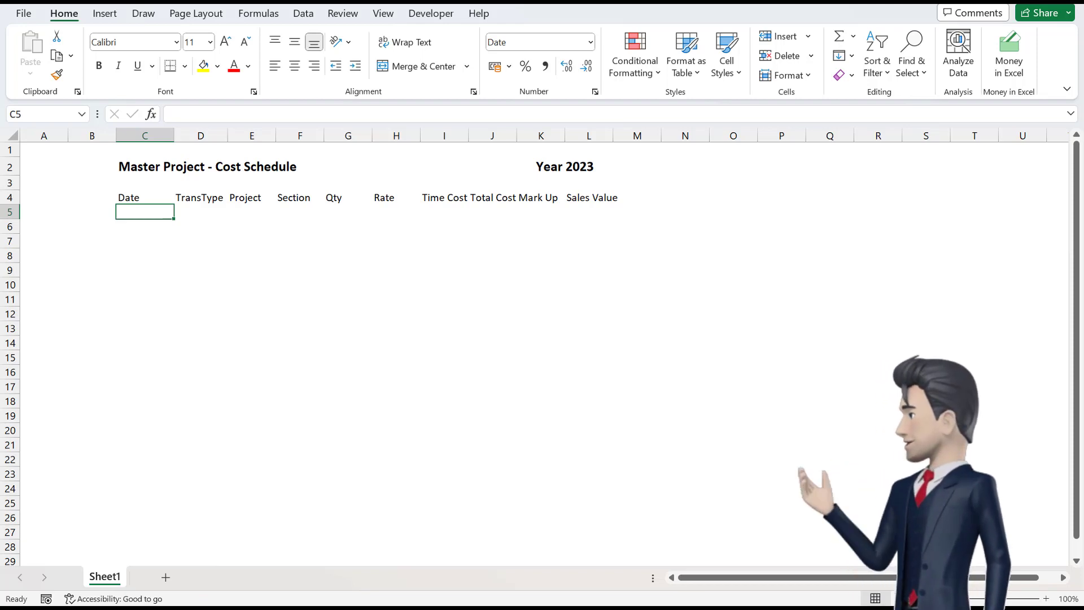
Enter 01/01/2023 as the first date in C5.
type("1/1/23")
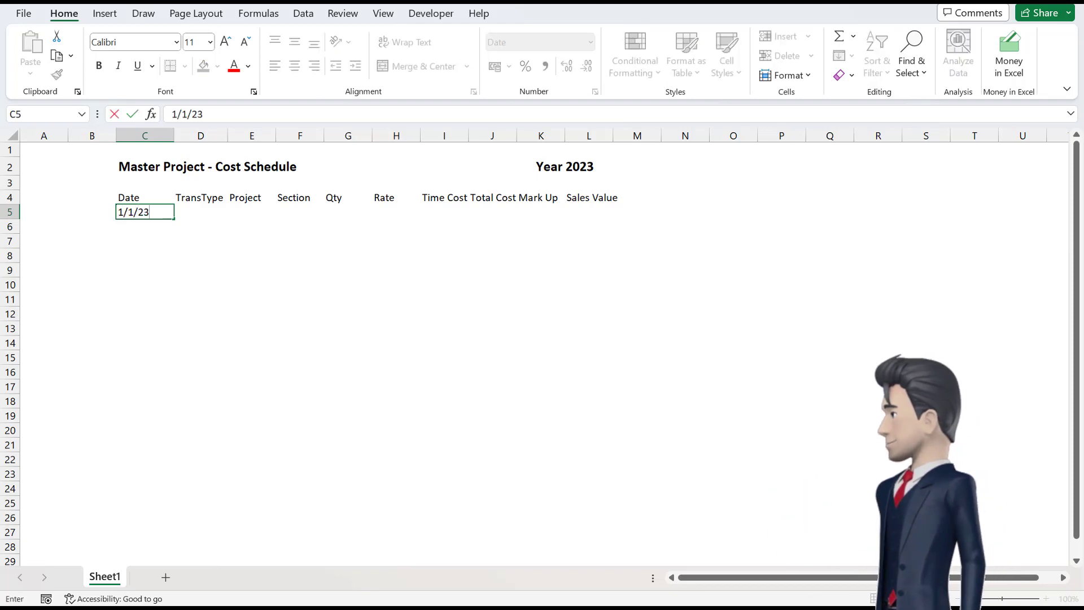
key("Tab")
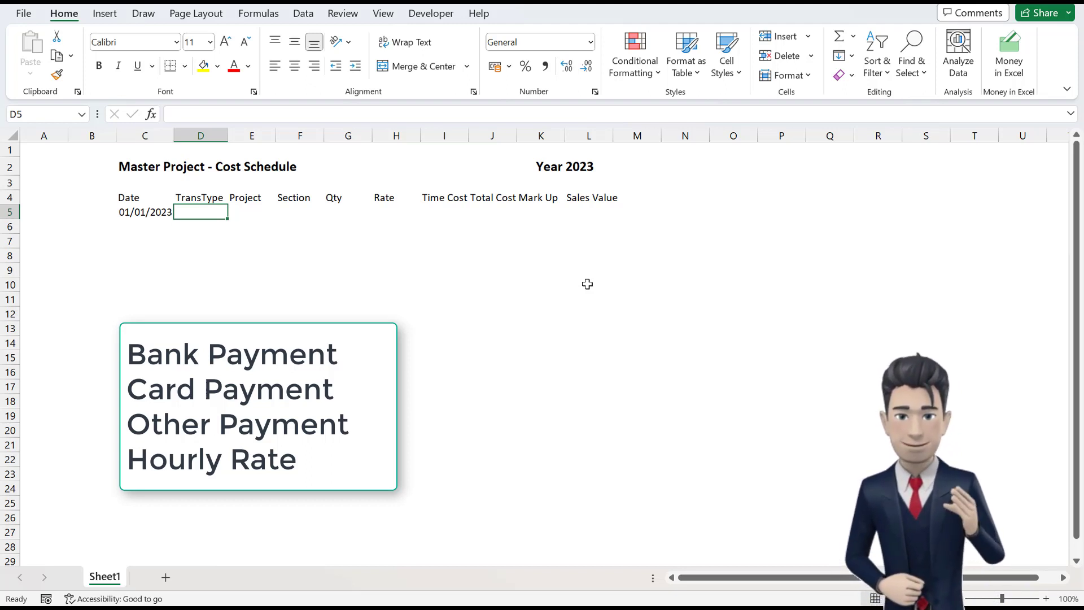
key("ctrl+z")
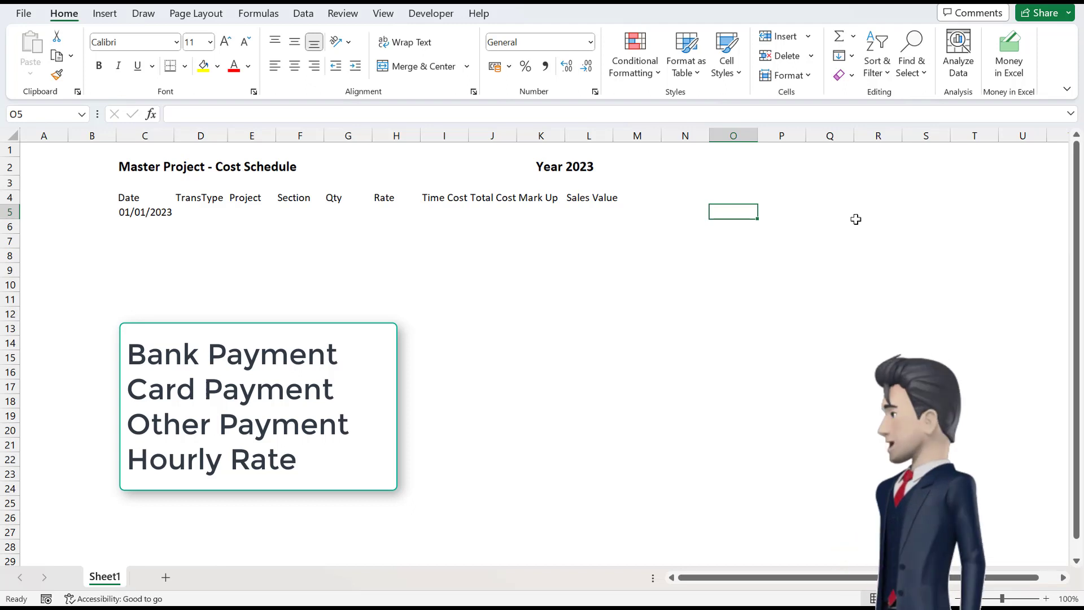
Paste Bank Payment, Card Payment, Other Payment and Hourly Rate into O5:O8.
type("Bank Payment")
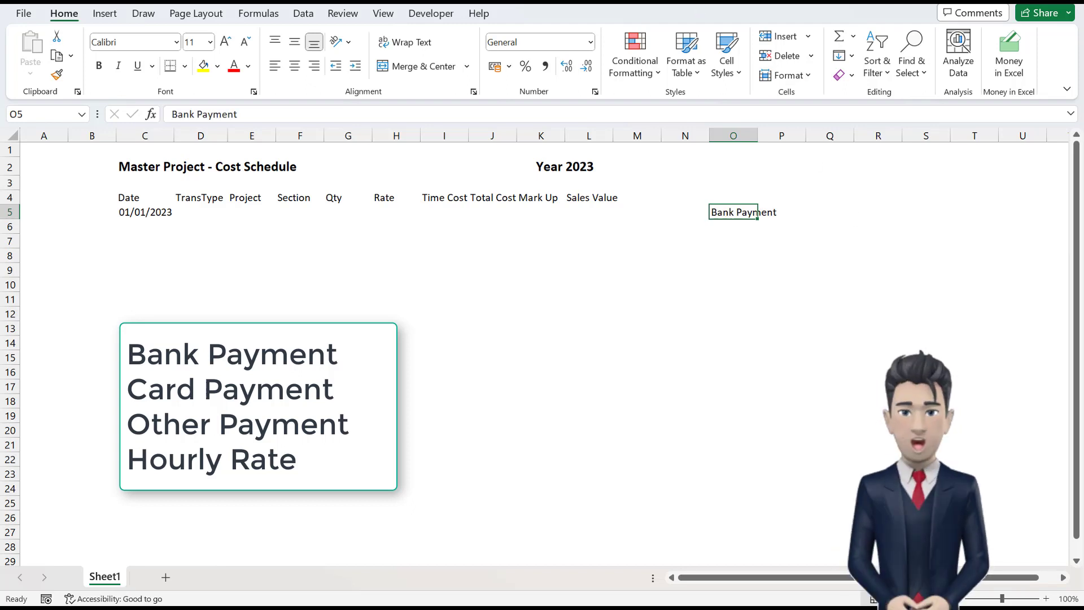
key("Down")
type("Card Payment")
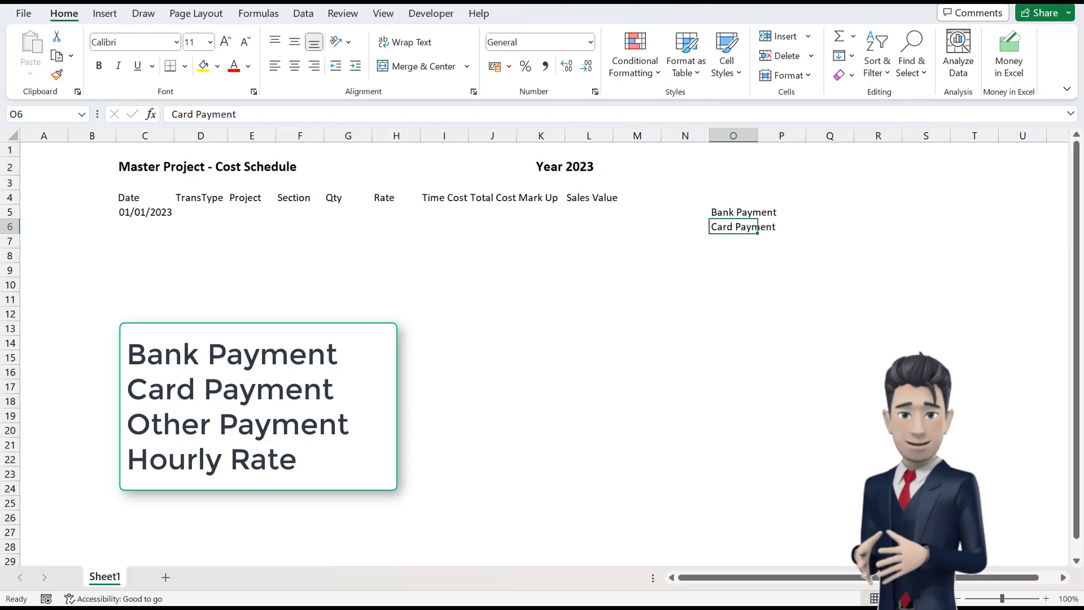
key("Down")
type("Other Payment")
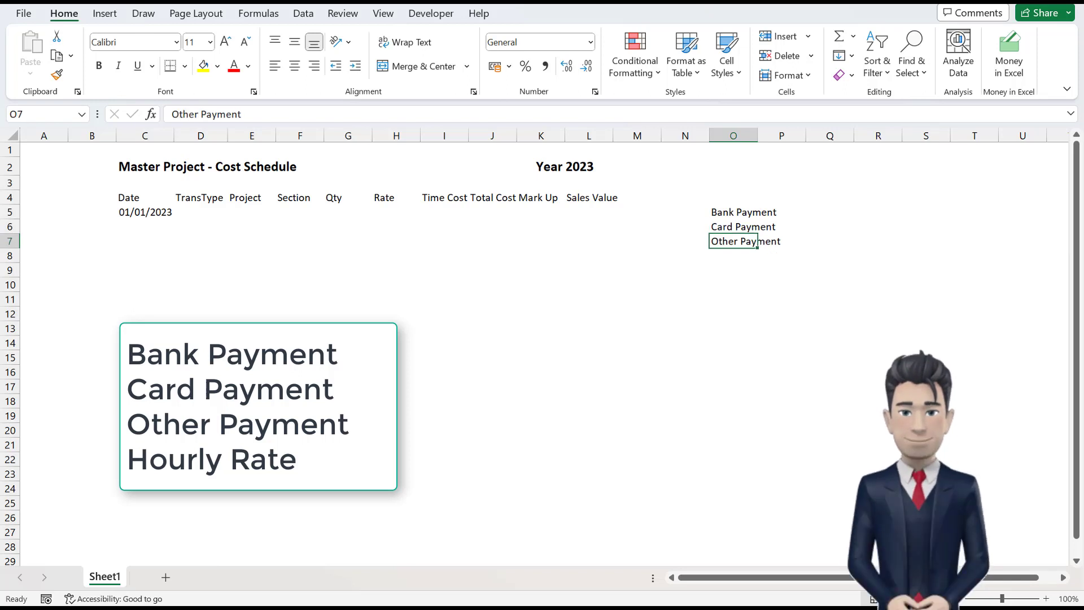
key("Down")
type("Hourly Rate")
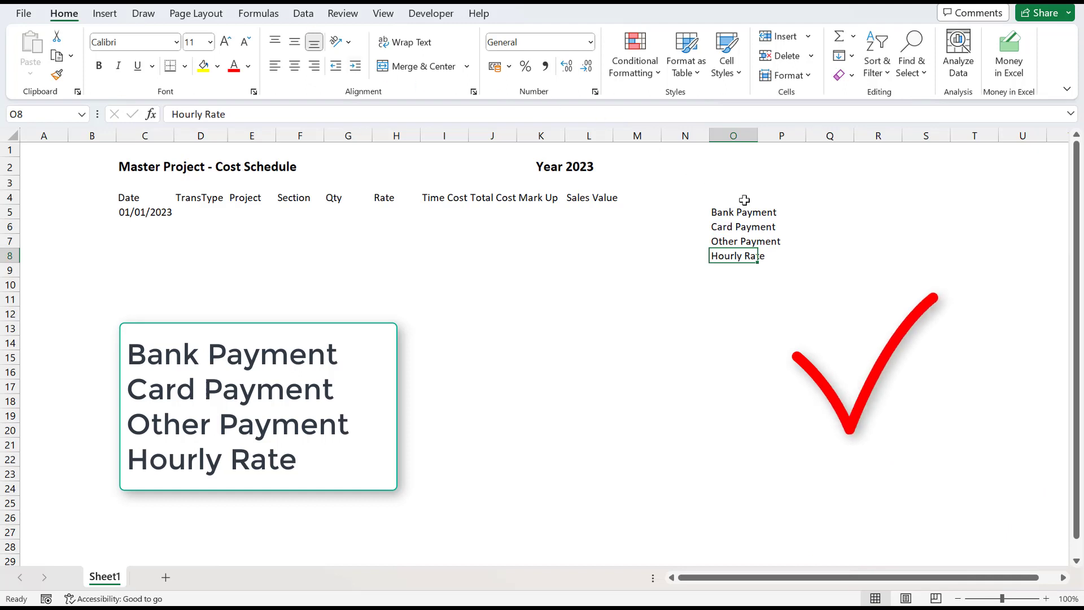
Head the payment list with TransType in O4.
left_click(744, 200)
type("TransType")
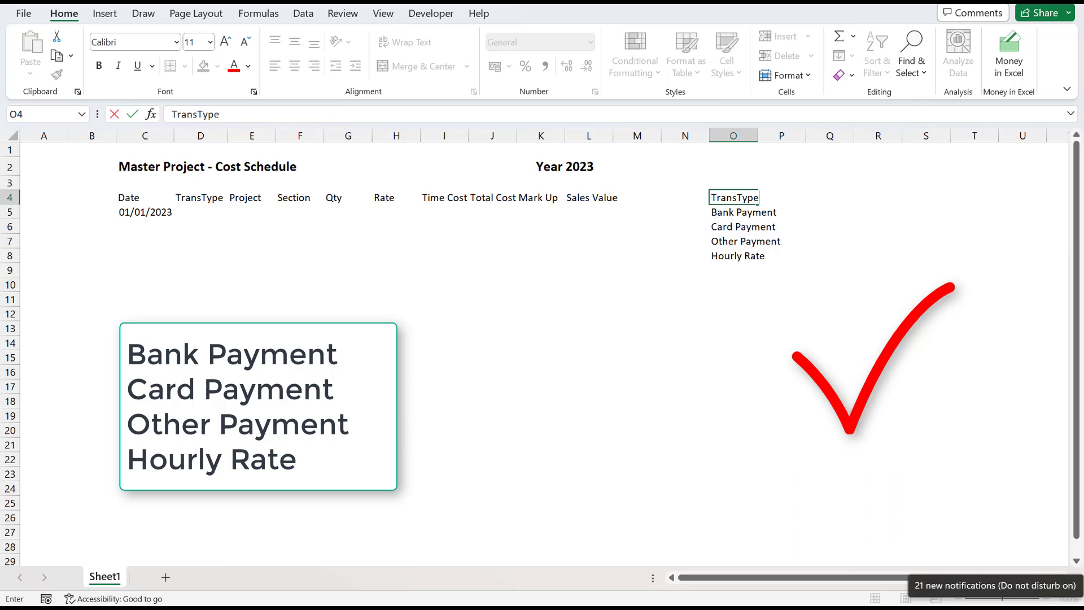
key("Return")
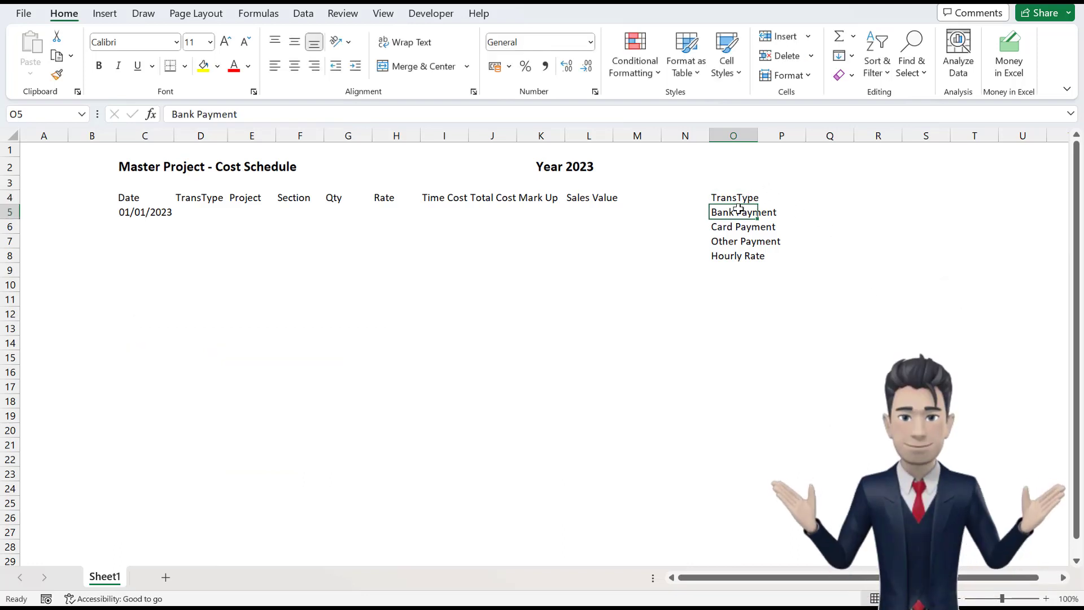
Define the name TransType for the payment types in O5:O8.
left_click_drag(746, 213, 741, 258)
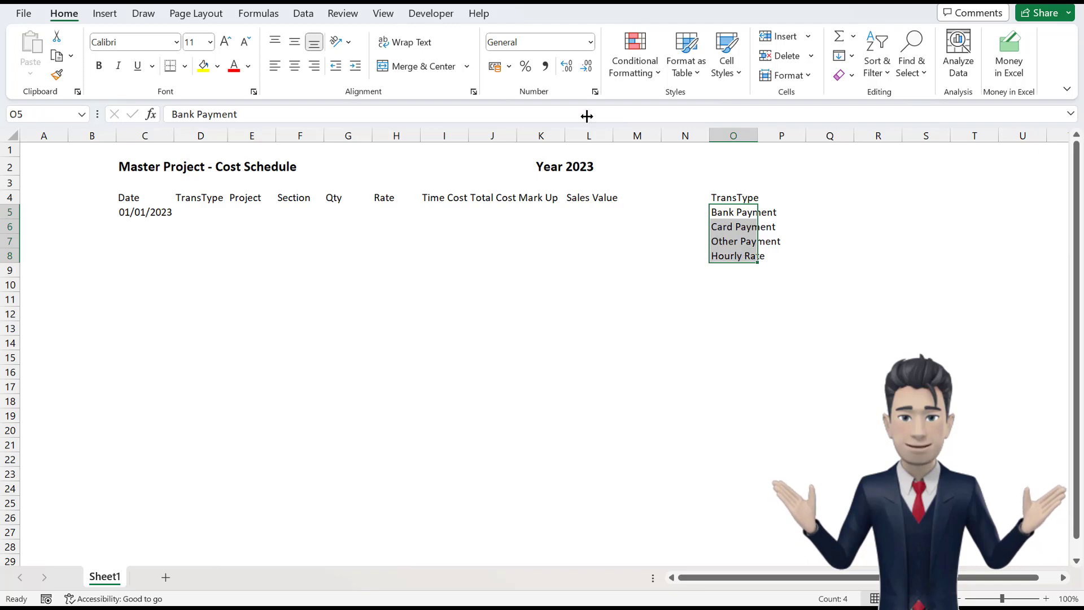
left_click(265, 17)
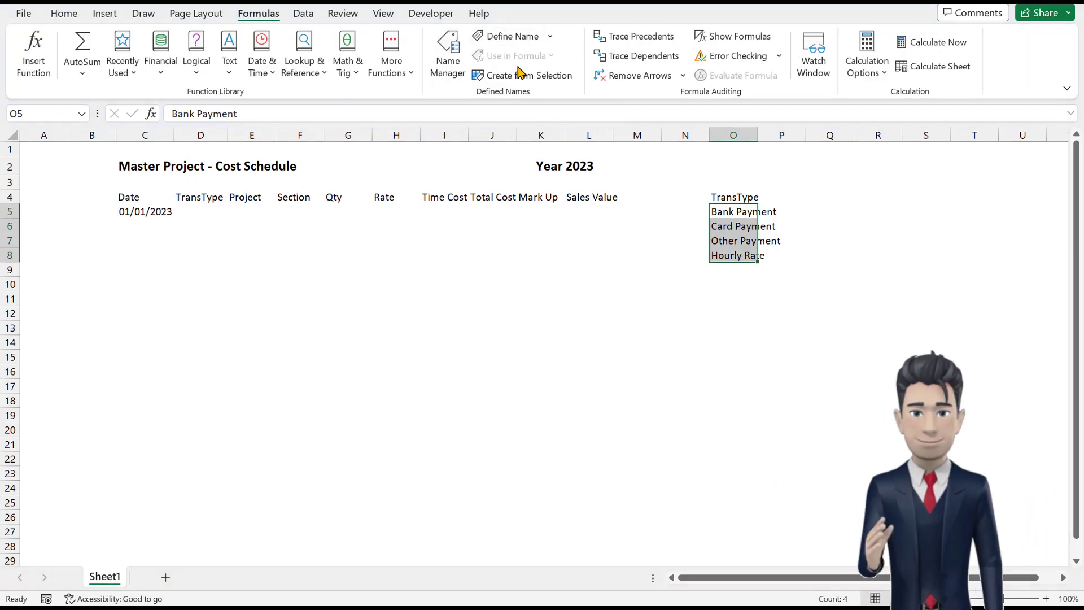
left_click(510, 37)
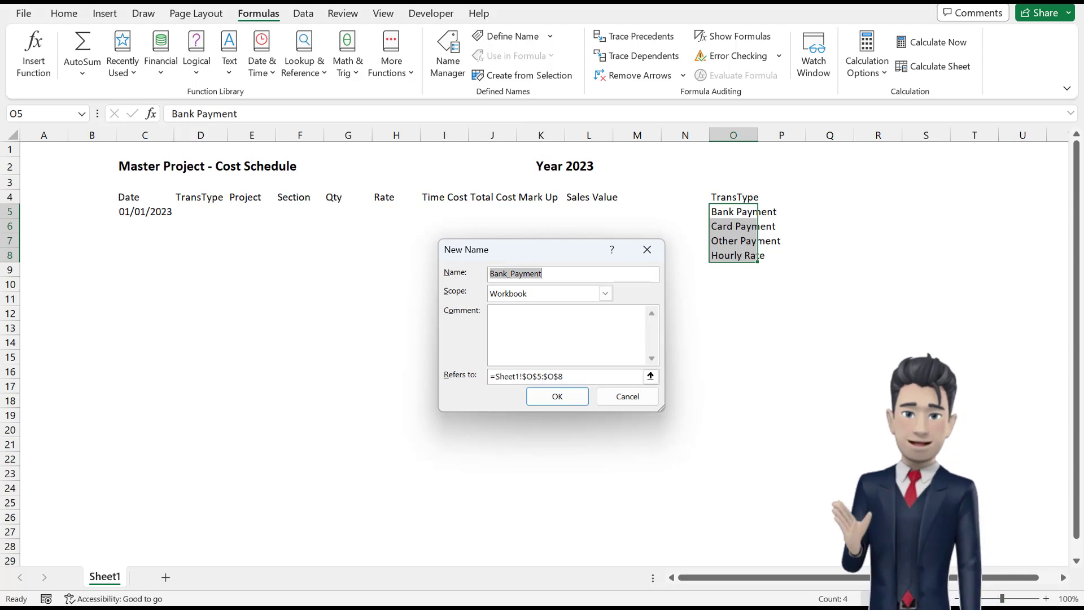
type("Tran")
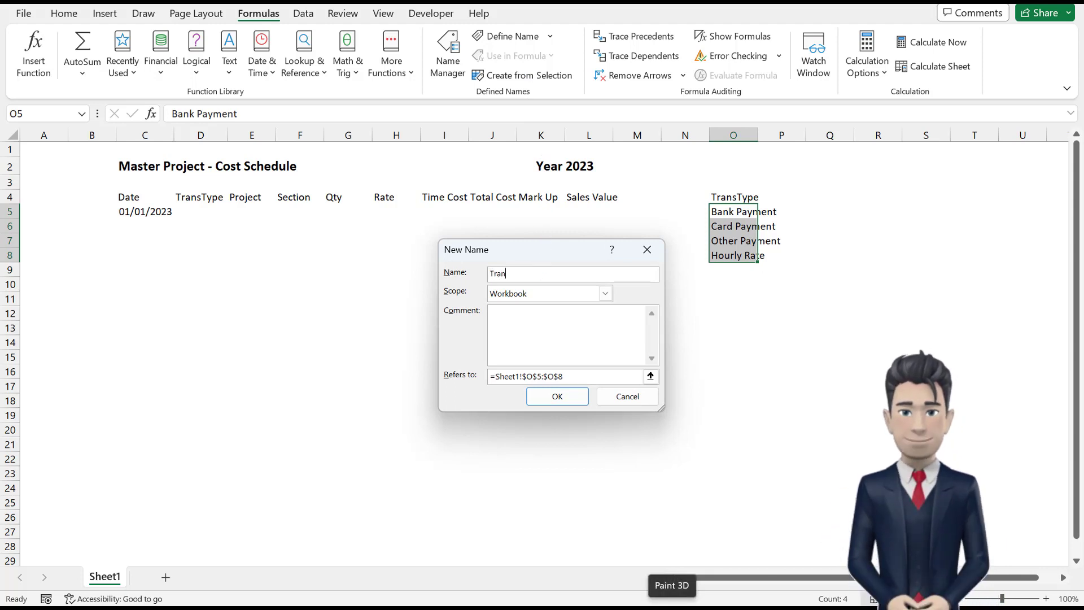
type("sType")
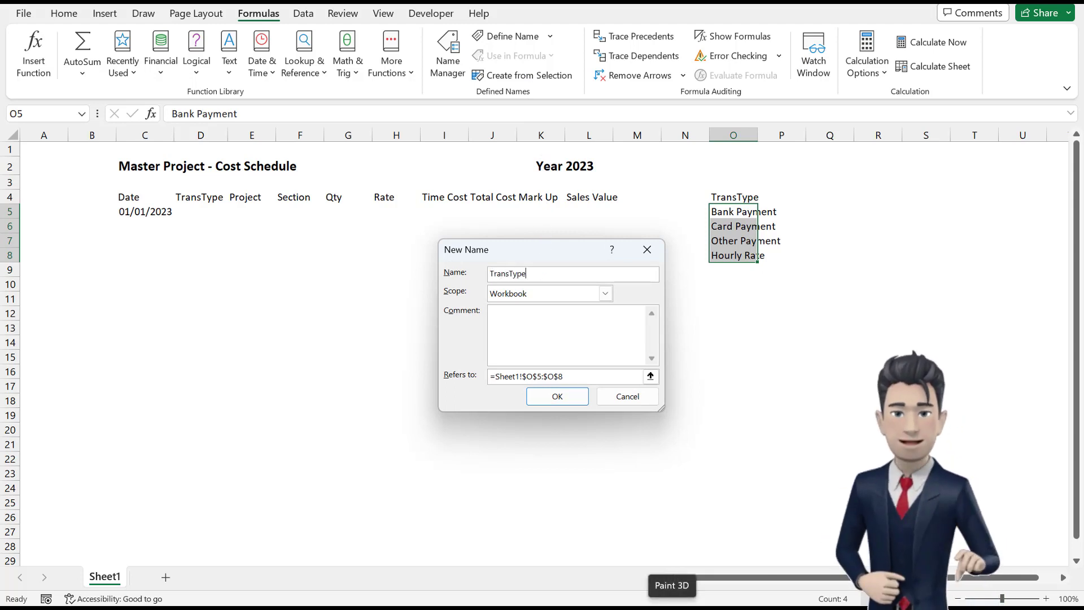
left_click(566, 400)
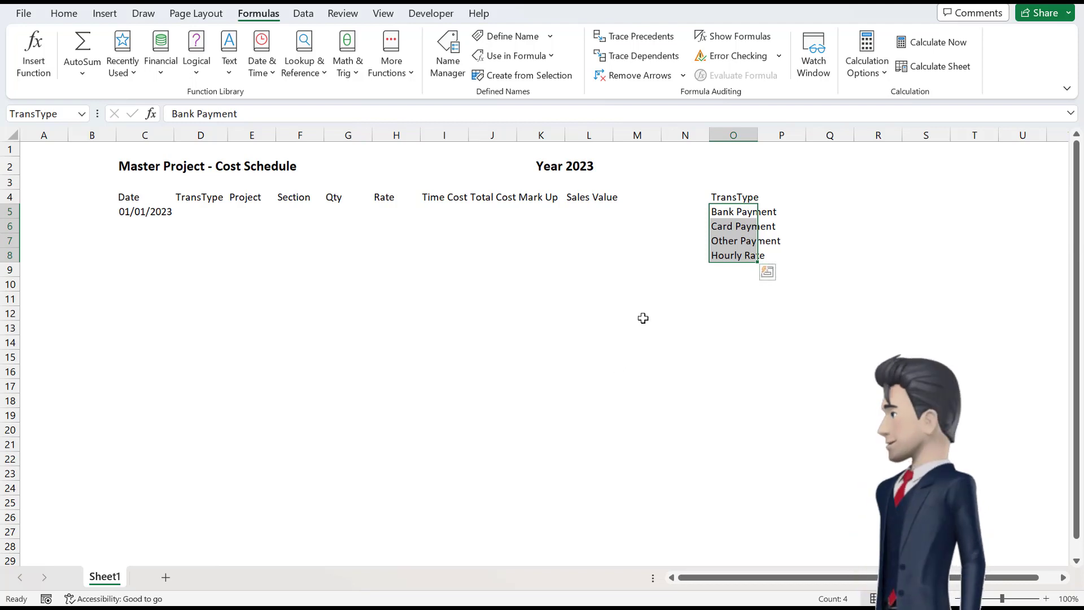
Give D5 List data validation with source =TransType.
left_click(203, 211)
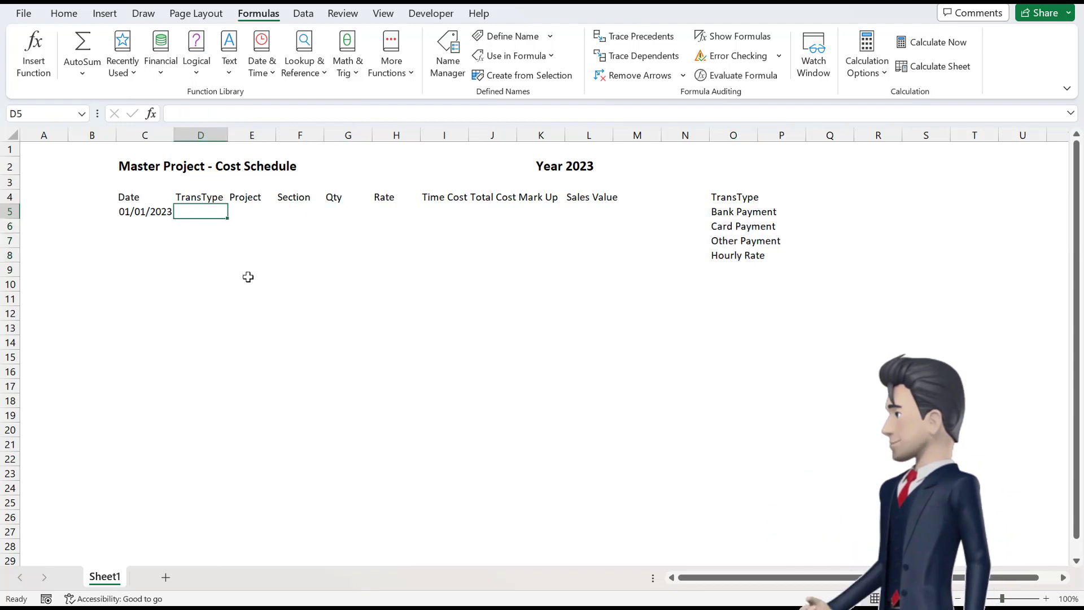
left_click(305, 13)
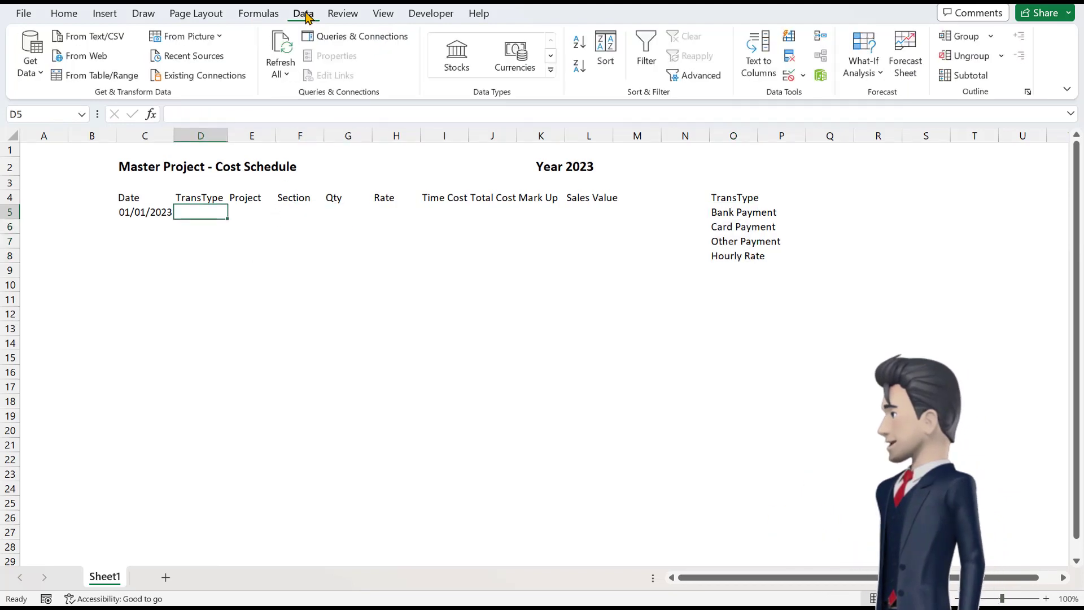
left_click(788, 76)
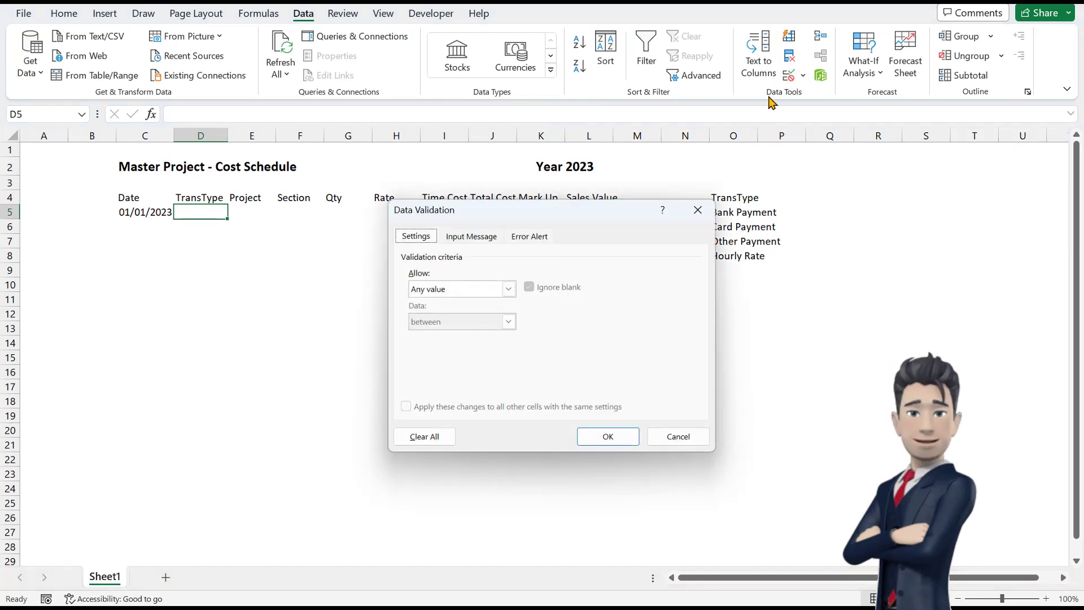
left_click(508, 289)
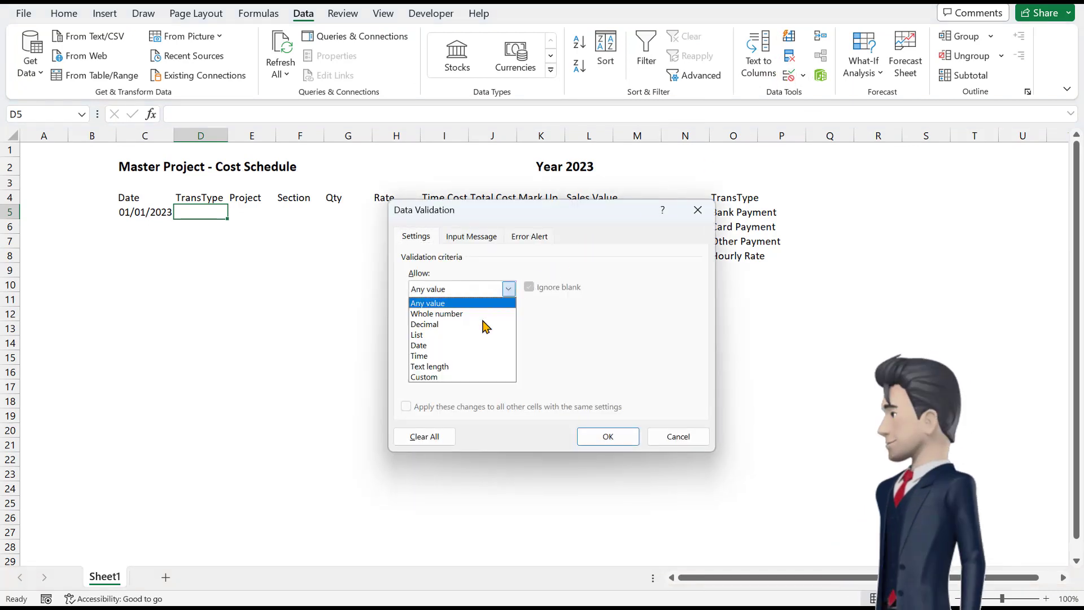
left_click(446, 334)
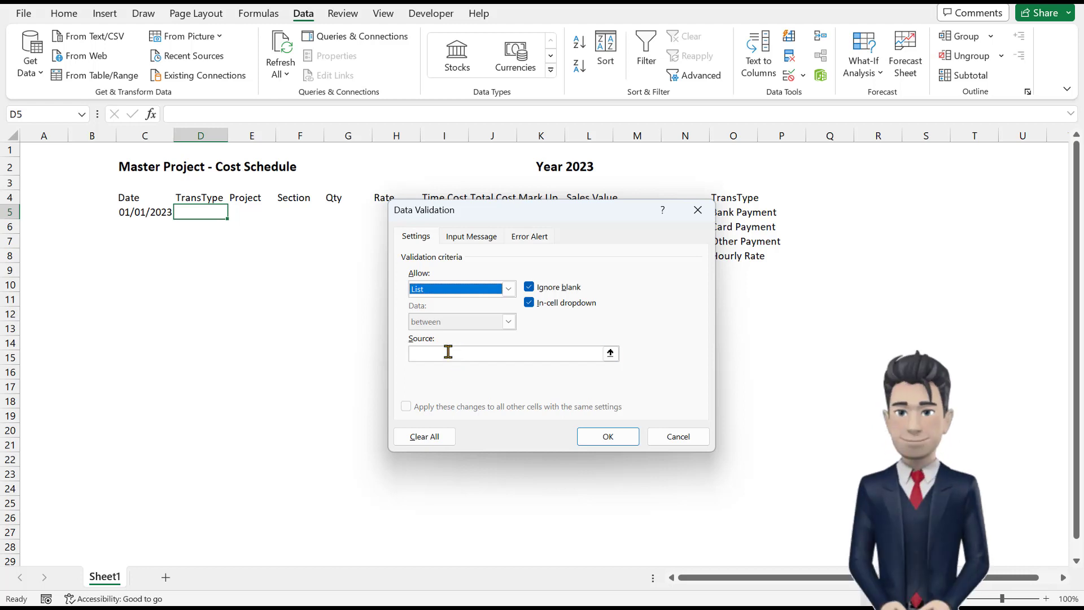
left_click(448, 352)
type("=")
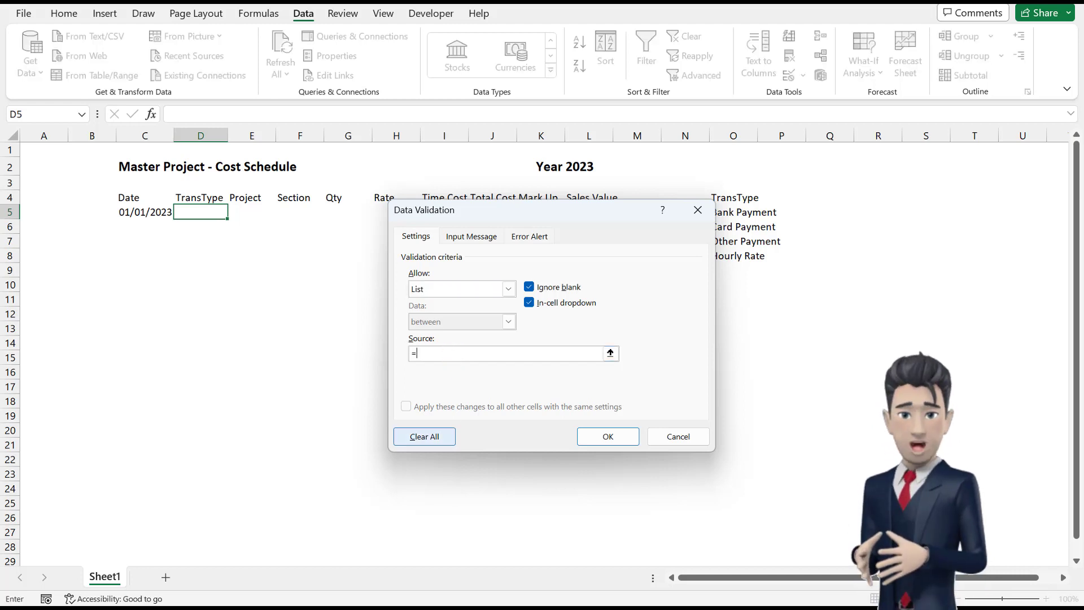
type("TransTy")
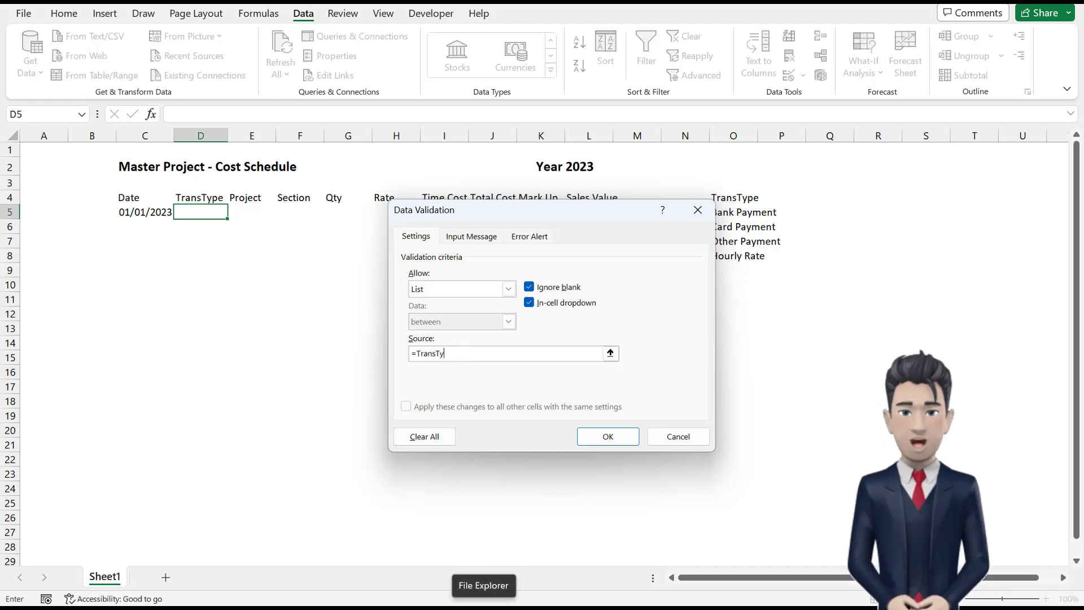
type("pe")
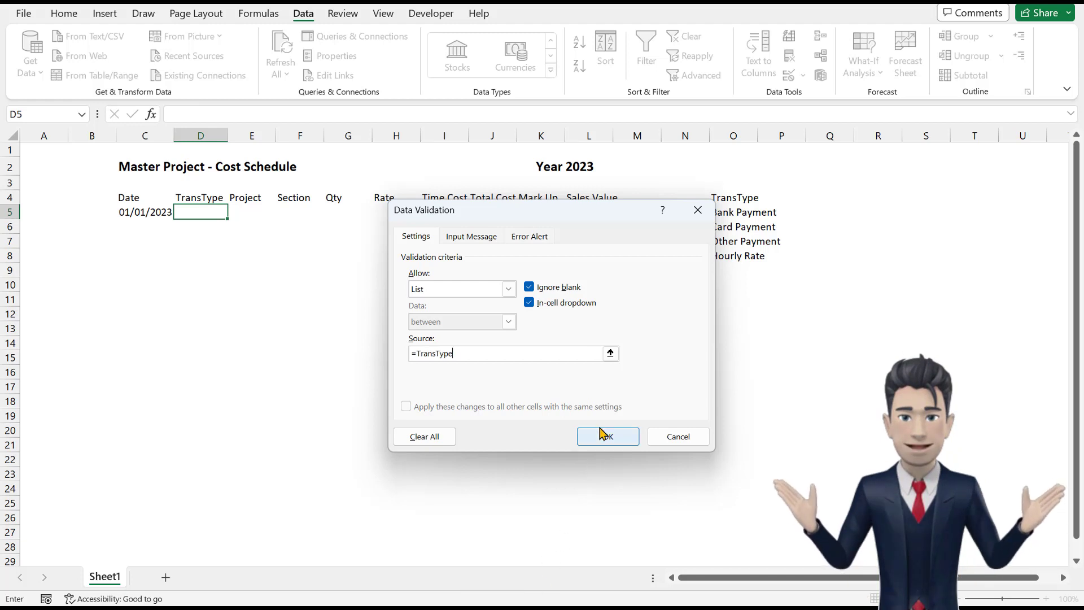
left_click(607, 437)
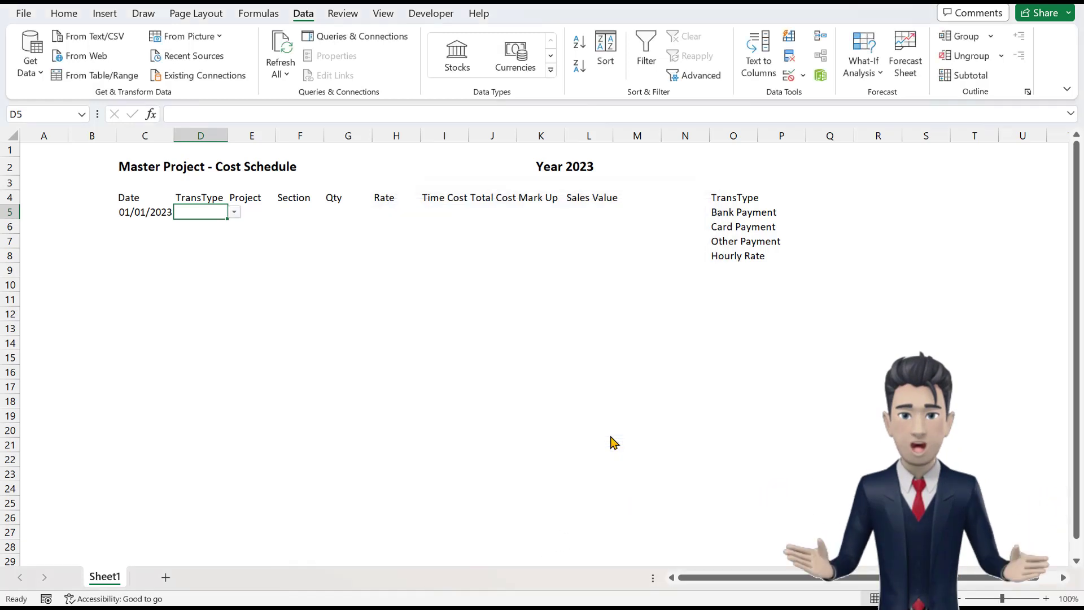
Choose Bank Payment from D5's dropdown list.
left_click(234, 213)
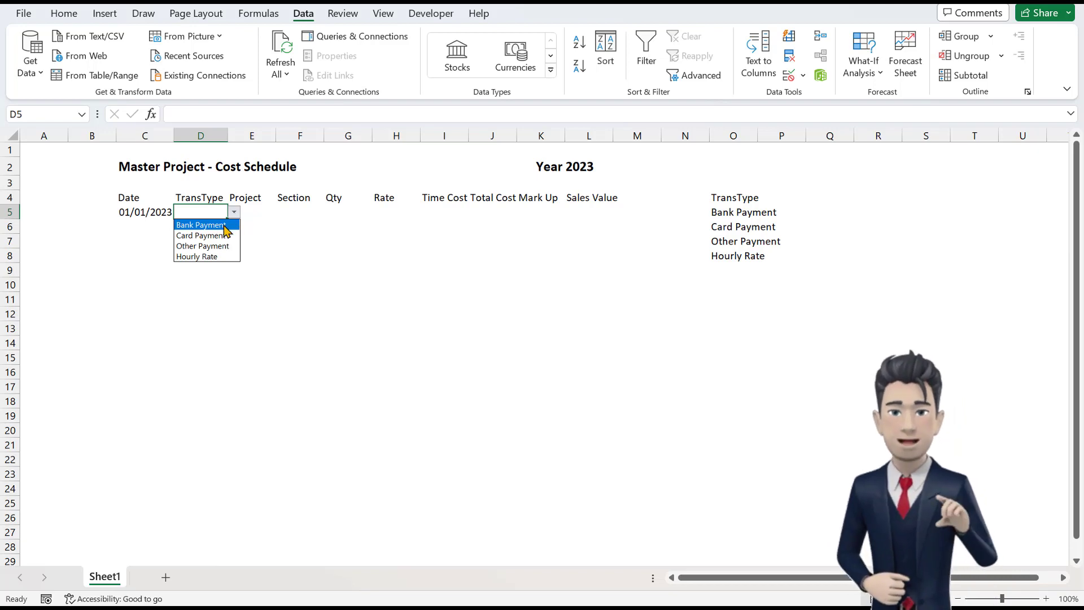
left_click(224, 225)
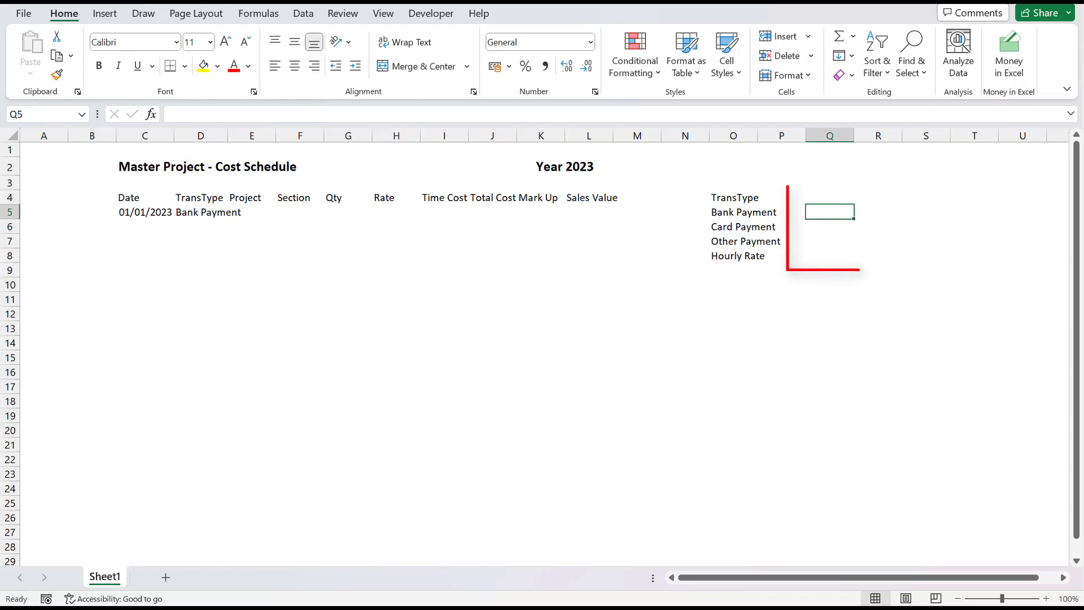
Enter Job A, Job B, Job C and Job D in Q5:Q8.
type("Job A")
key("ctrl+Return")
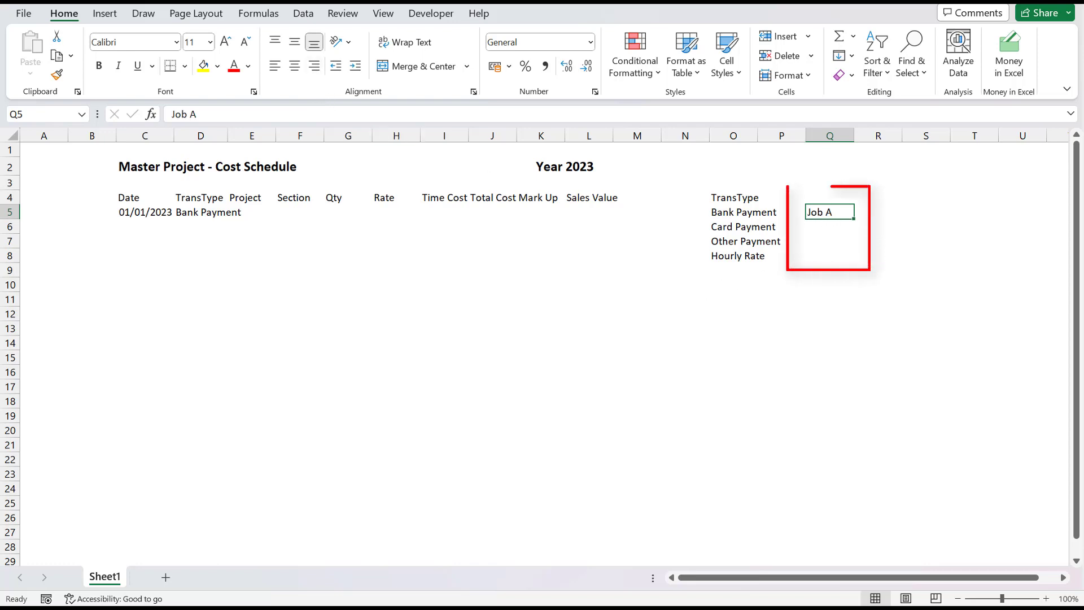
key("Down")
type("Job B")
key("ctrl+Return")
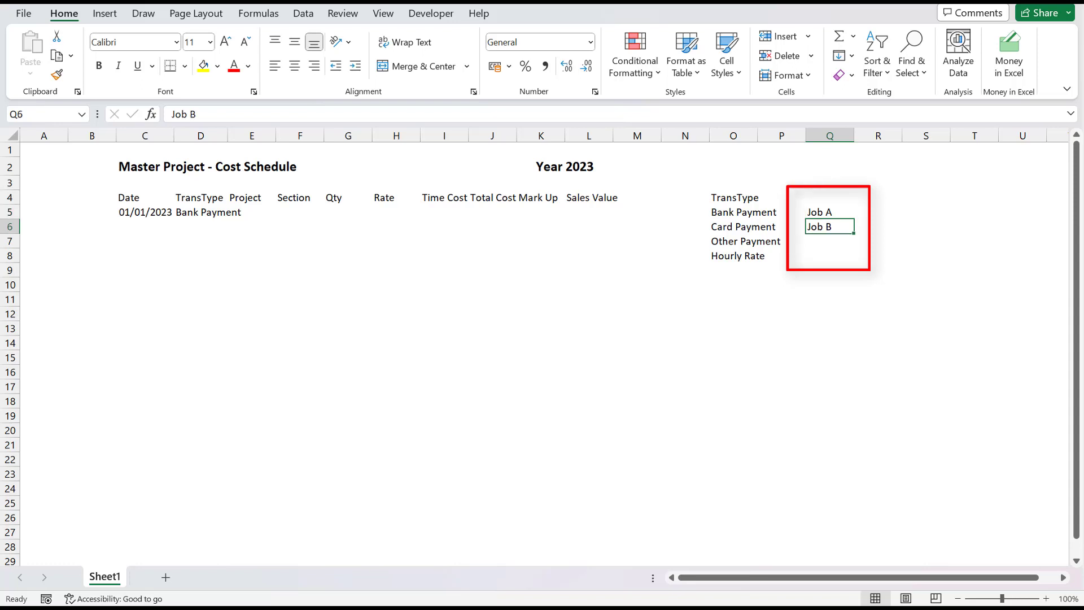
key("Down")
type("Job C")
key("ctrl+Return")
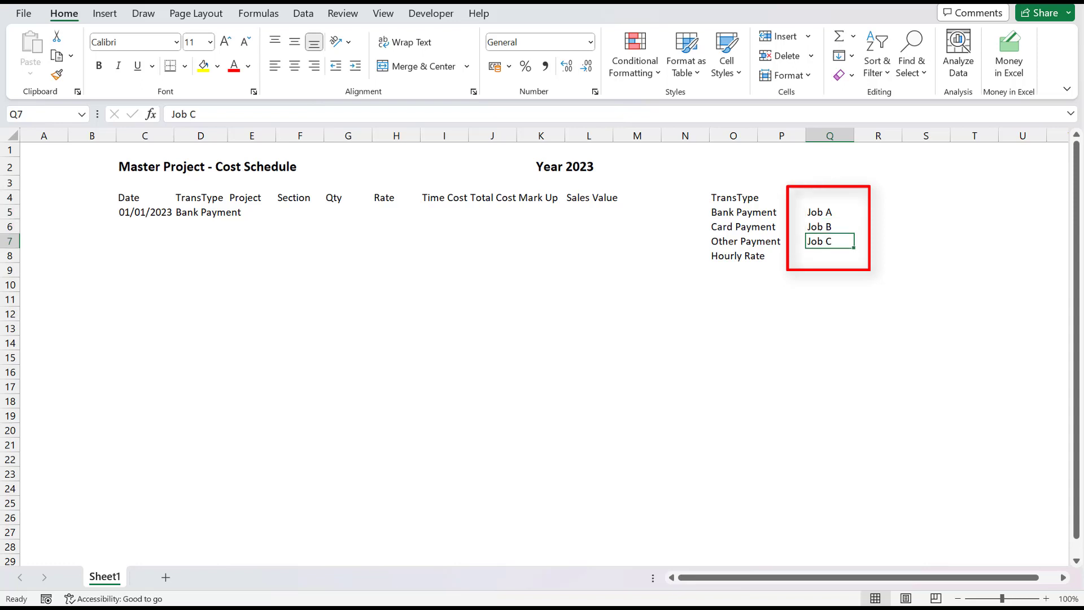
key("Down")
type("Job D")
key("ctrl+Return")
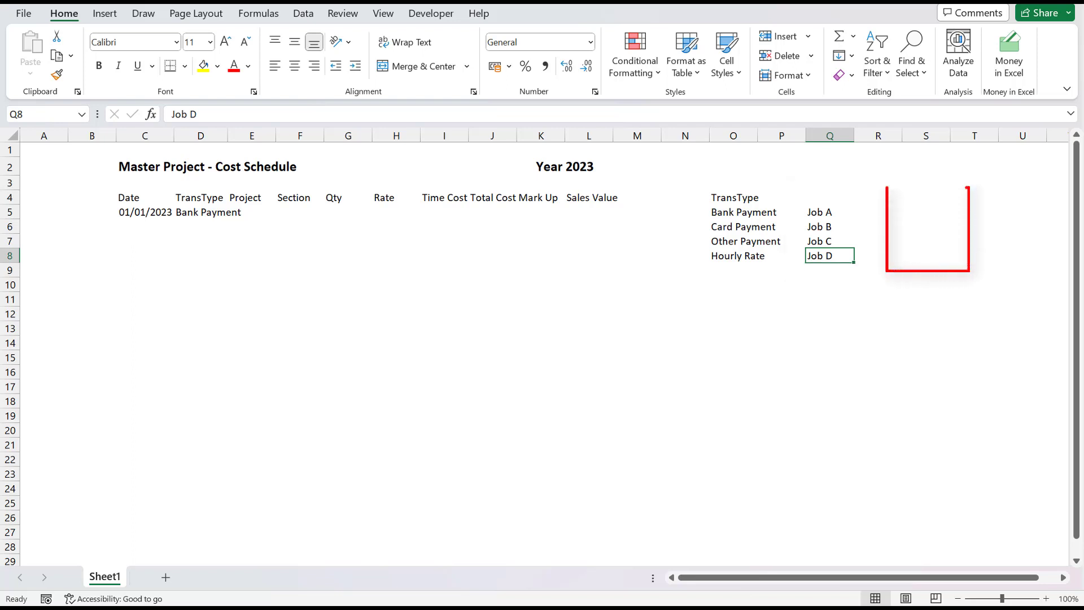
List the sections Design, Frame, Fittings and Finish in S5:S8.
left_click(925, 211)
type("Design")
key("ctrl+Return")
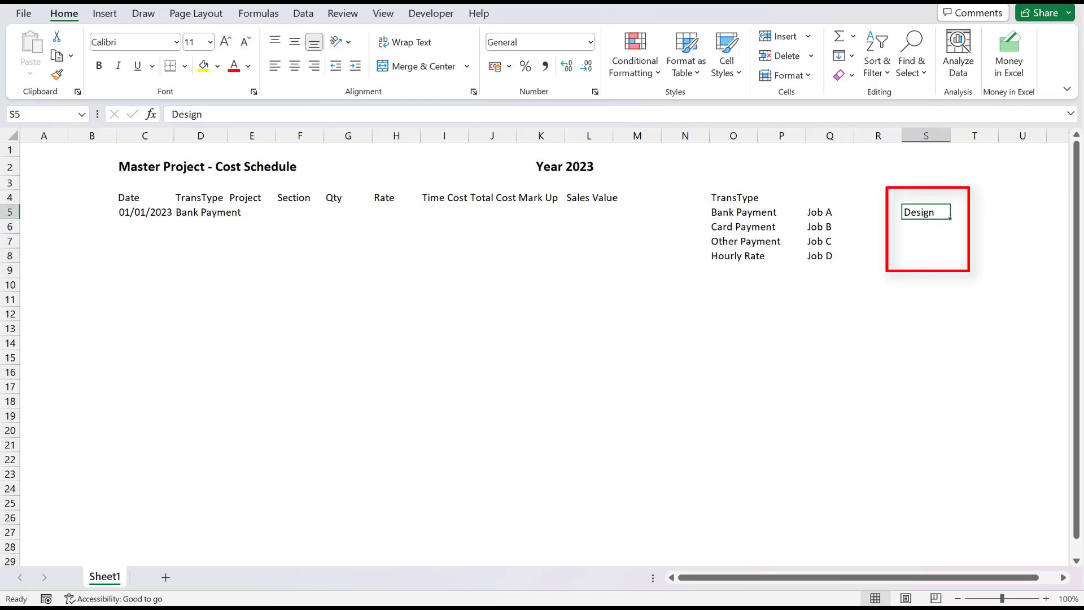
key("Return")
type("Frame")
key("ctrl+Return")
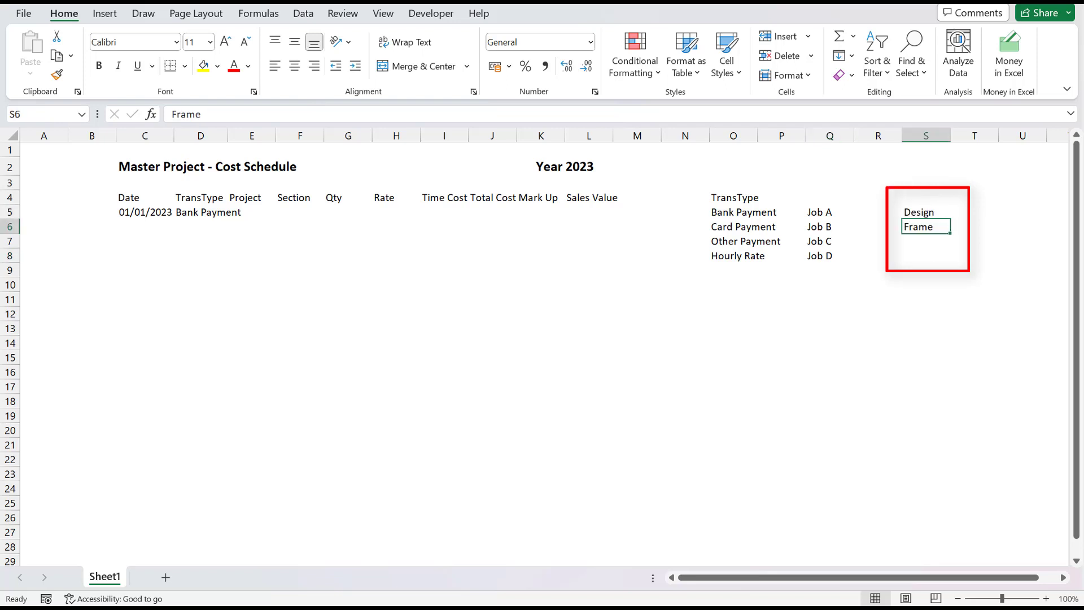
key("Return")
type("Fittings")
key("ctrl+Return")
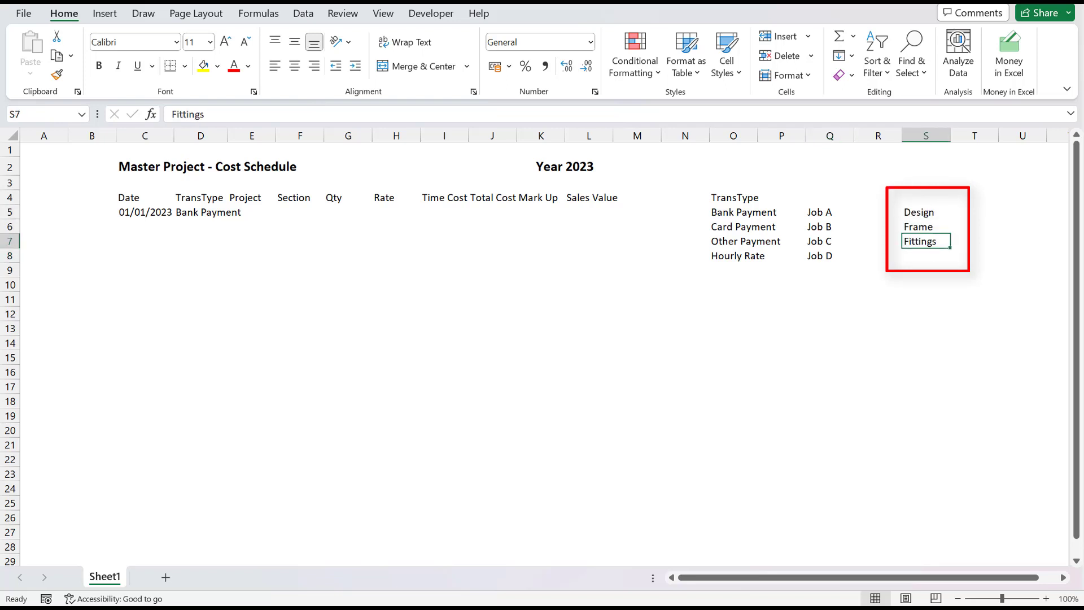
key("Return")
type("Finish")
key("ctrl+Return")
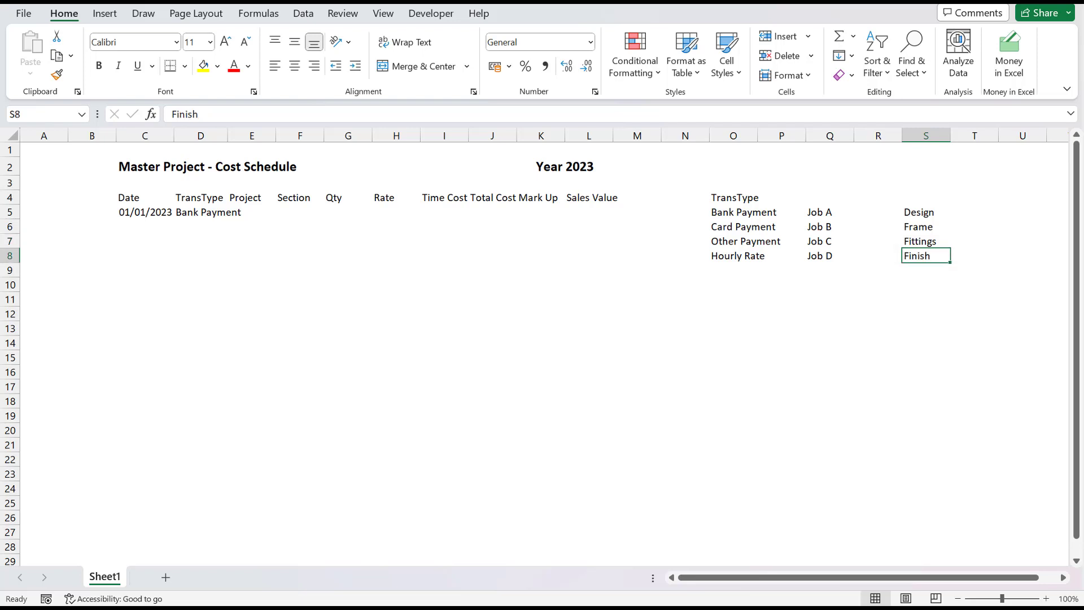
Add the headers Project above the jobs and Section above the sections.
left_click(825, 193)
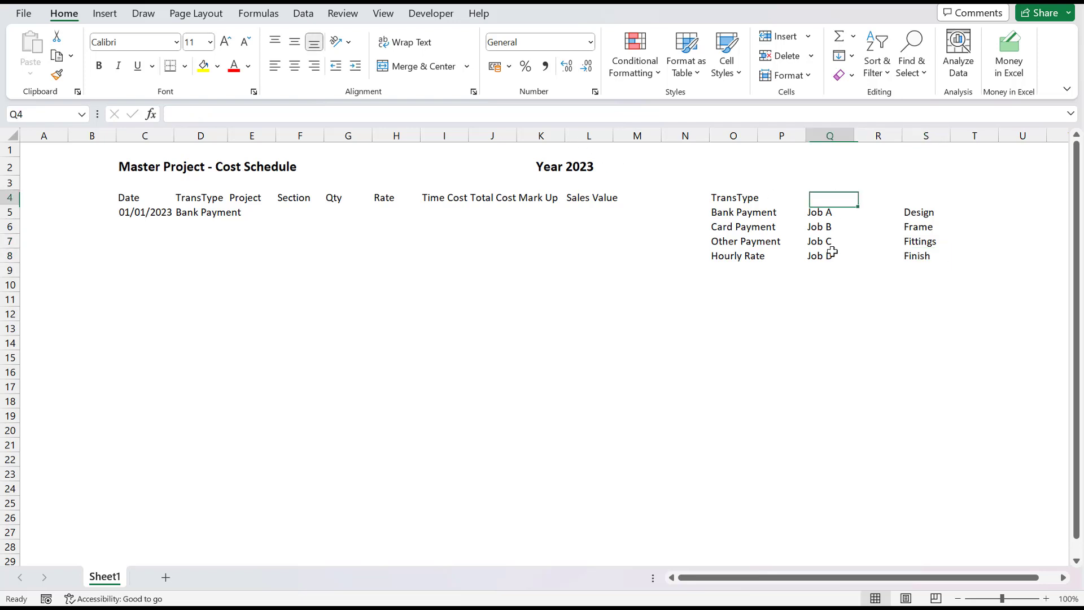
type("Proj")
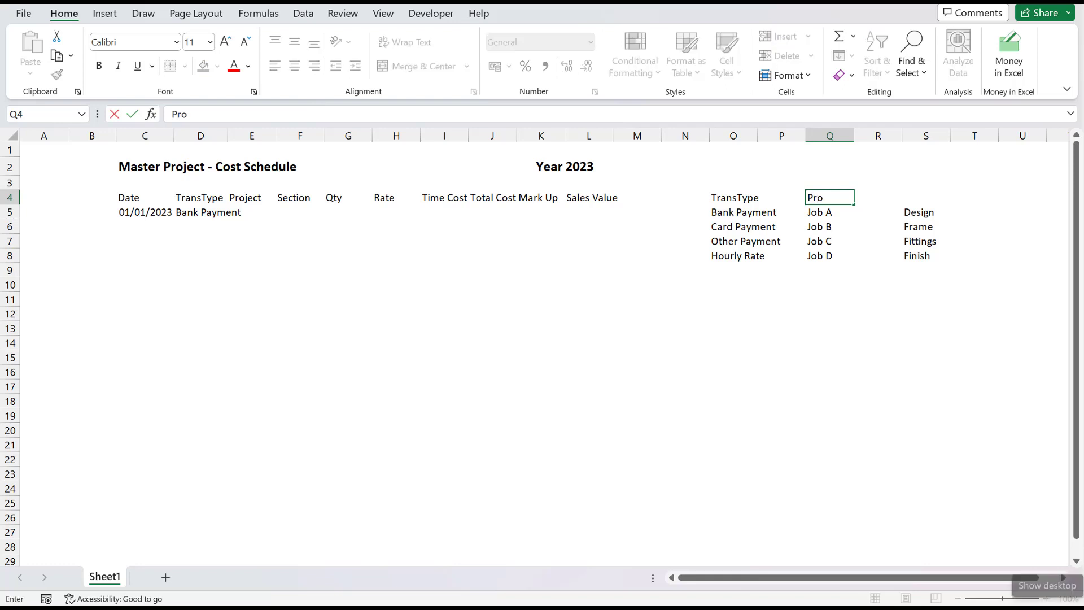
key("Tab")
key("Tab")
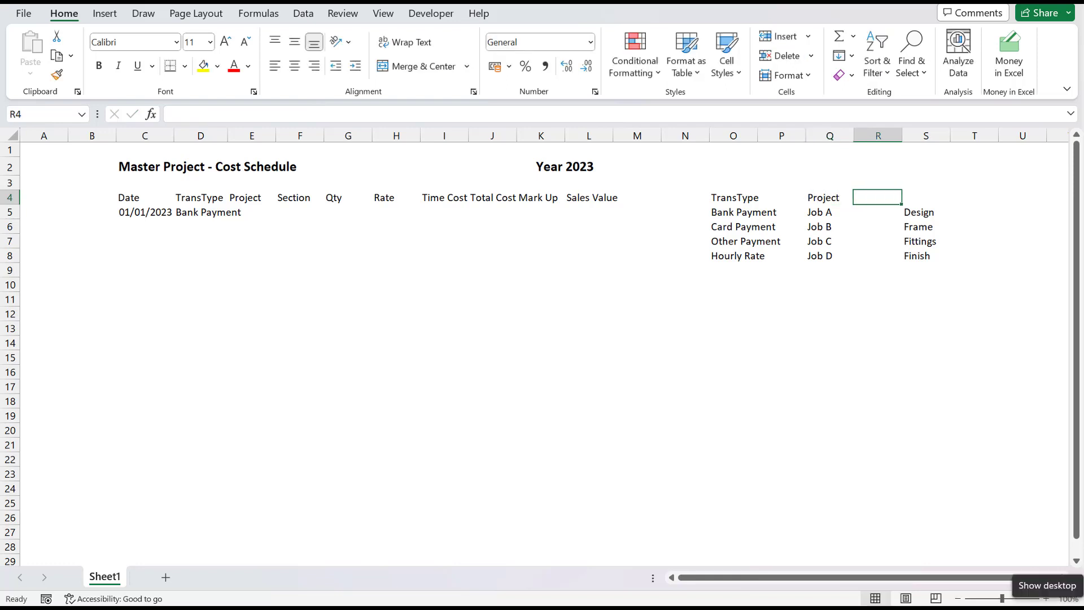
type("Section")
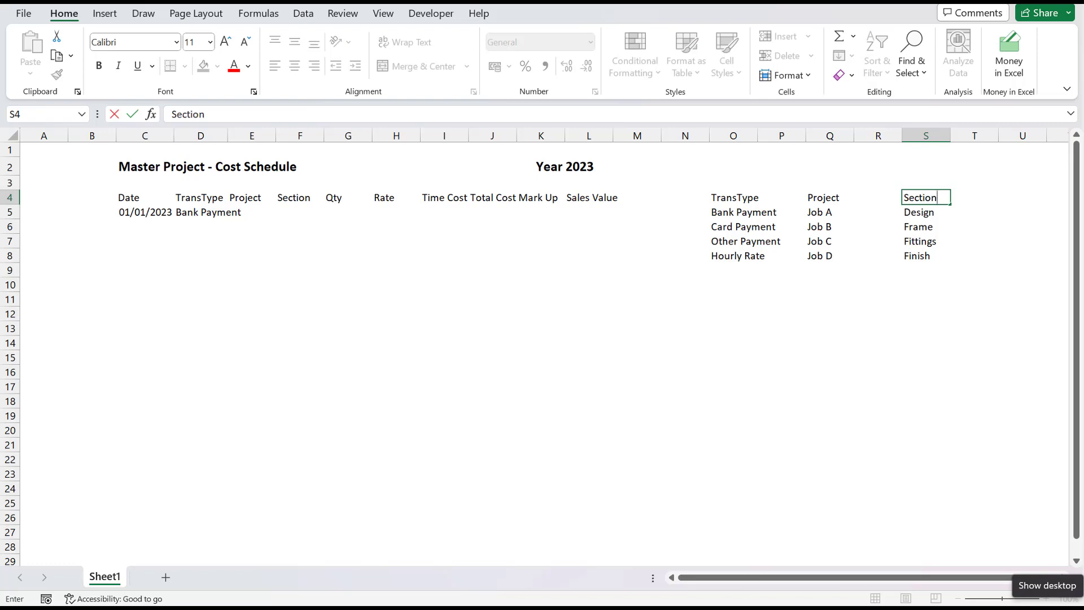
key("Return")
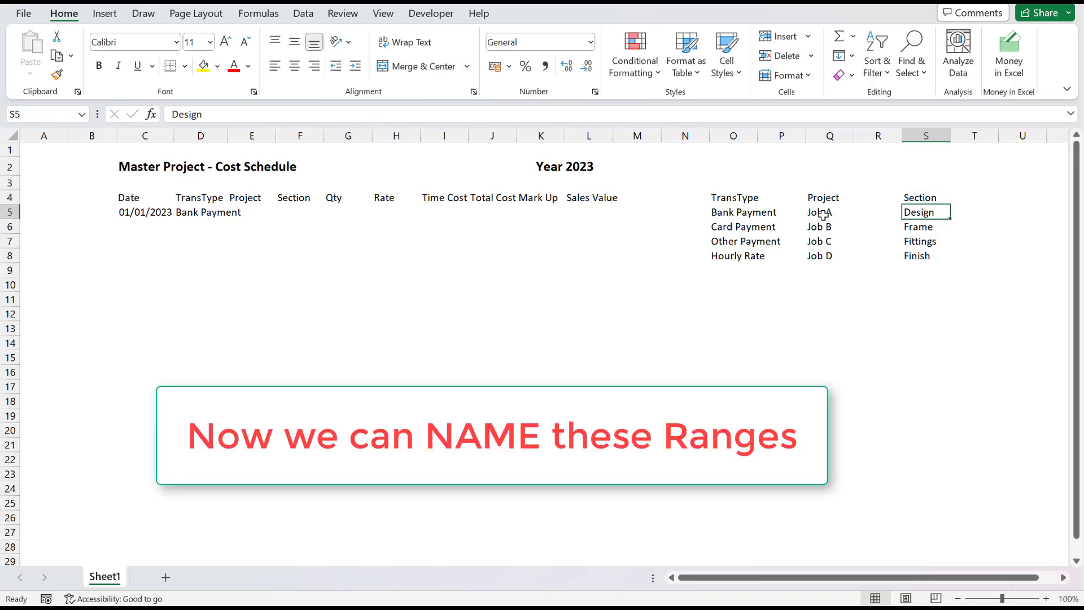
Name the Job A–Job D range Q5:Q8 Project.
left_click_drag(822, 213, 831, 257)
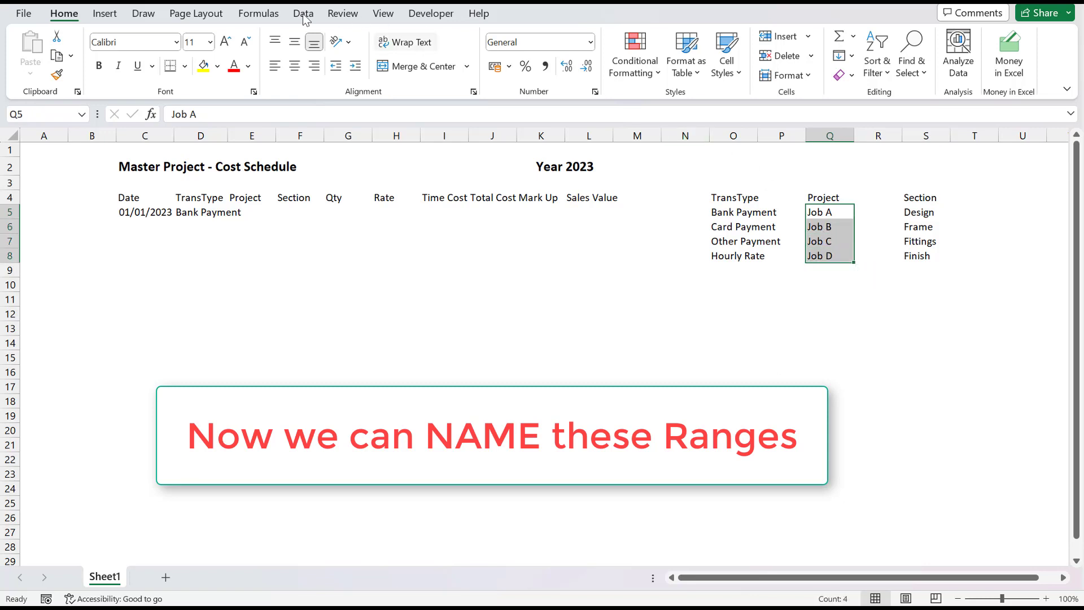
left_click(258, 14)
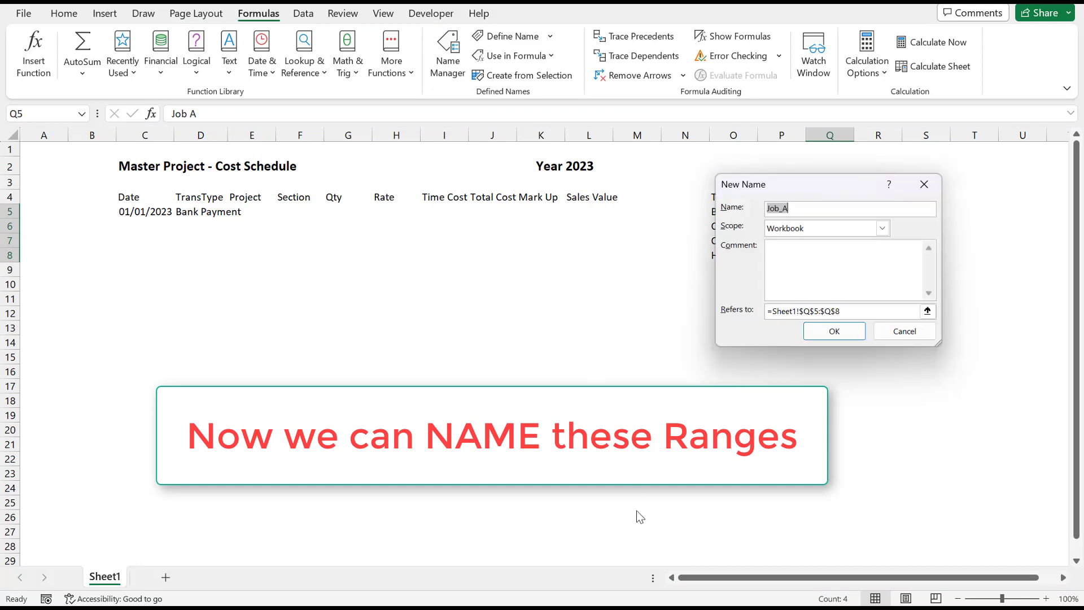
type("Project")
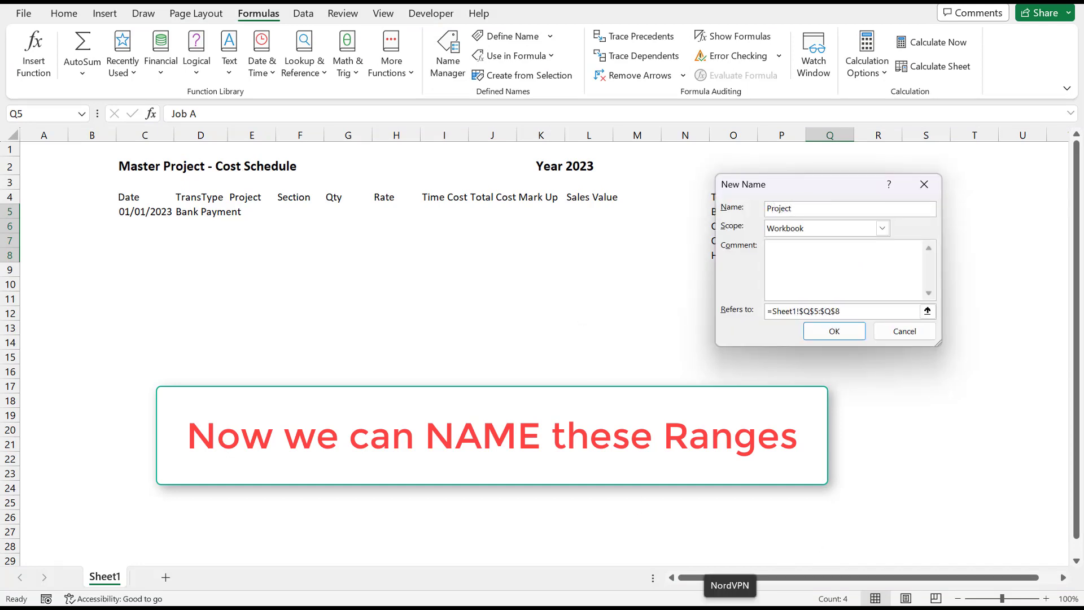
left_click(825, 332)
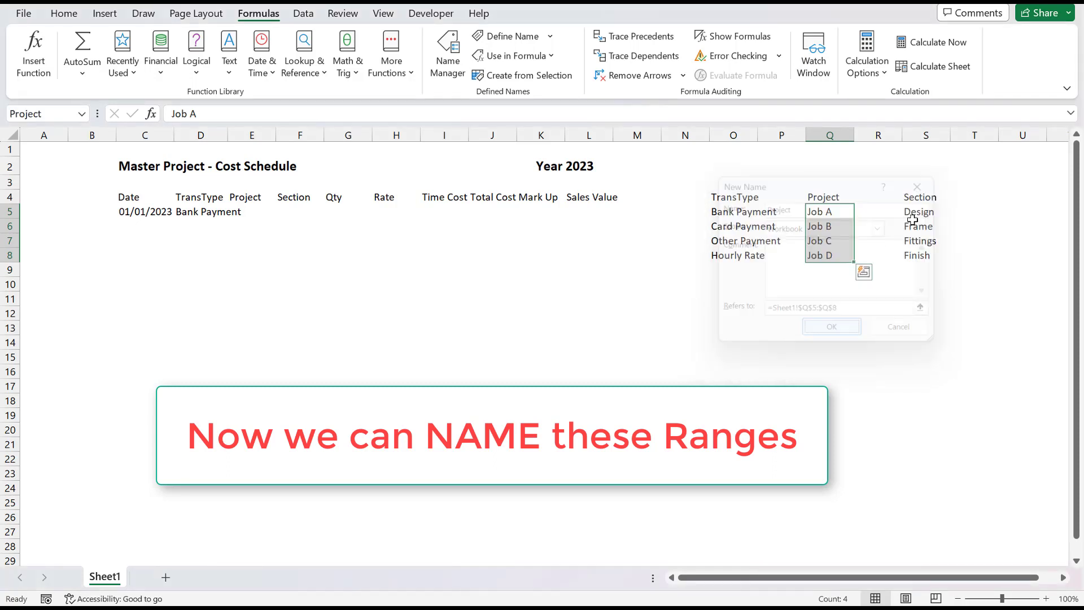
Name the Design–Finish range S5:S8 Section.
left_click_drag(919, 213, 926, 249)
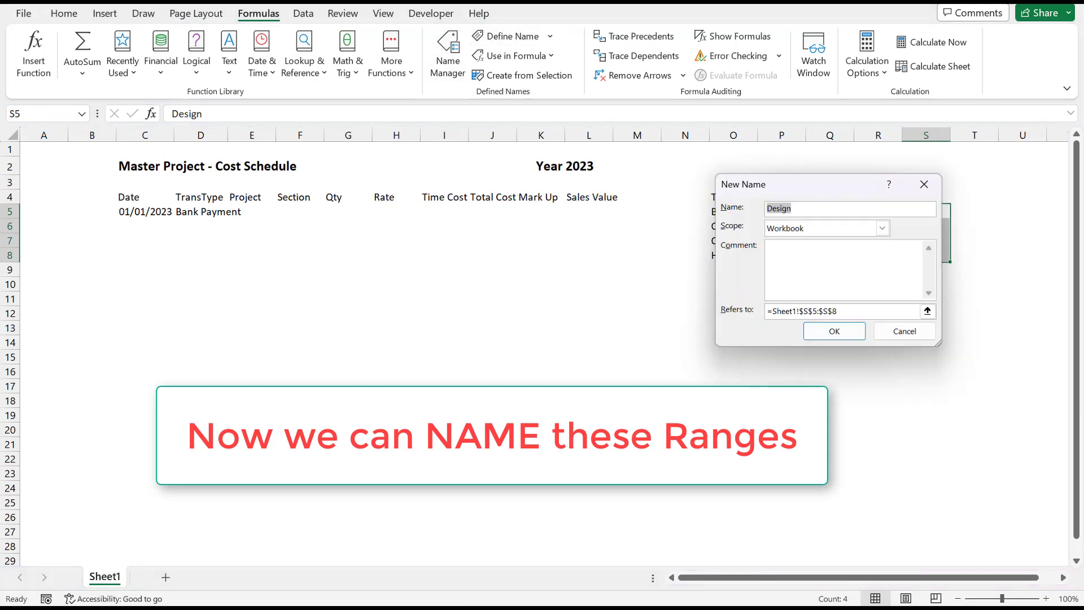
type("Sectio")
key("Return")
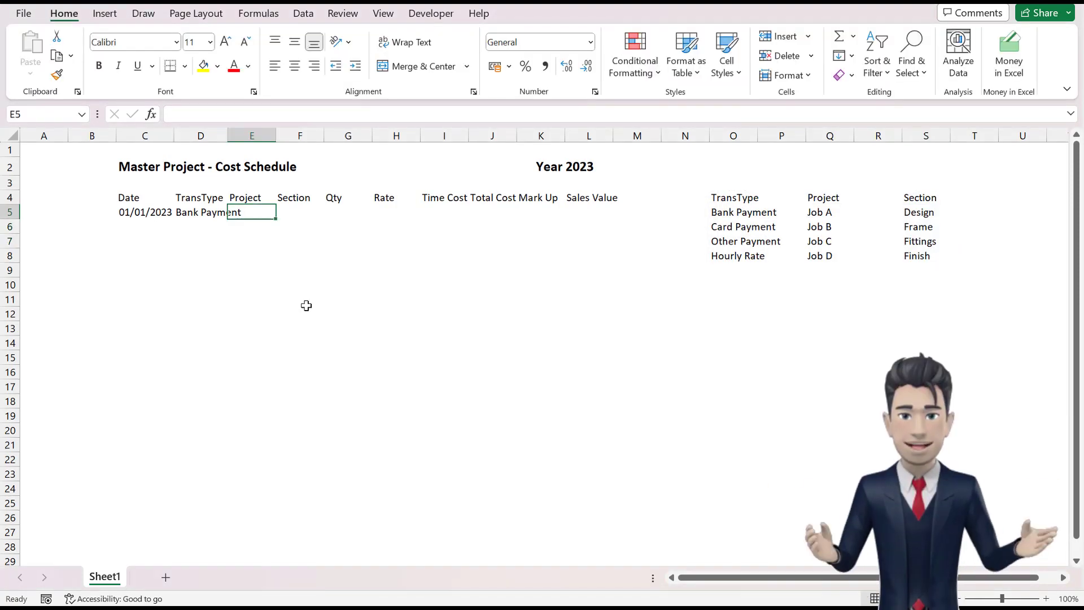
Give E5 list data validation sourced from =Project so it offers a dropdown of jobs.
left_click(303, 13)
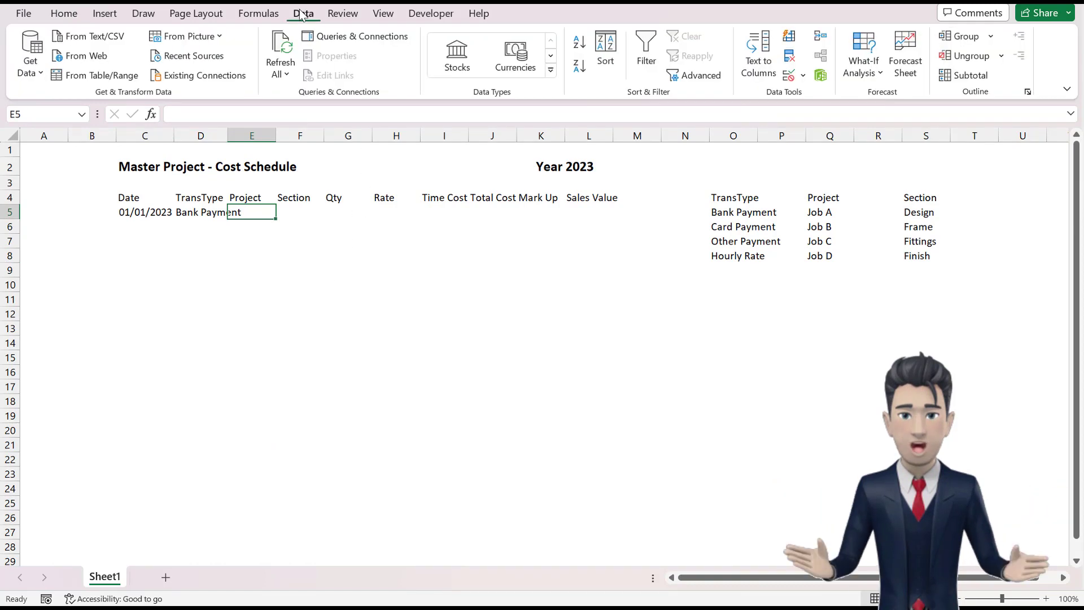
left_click(789, 76)
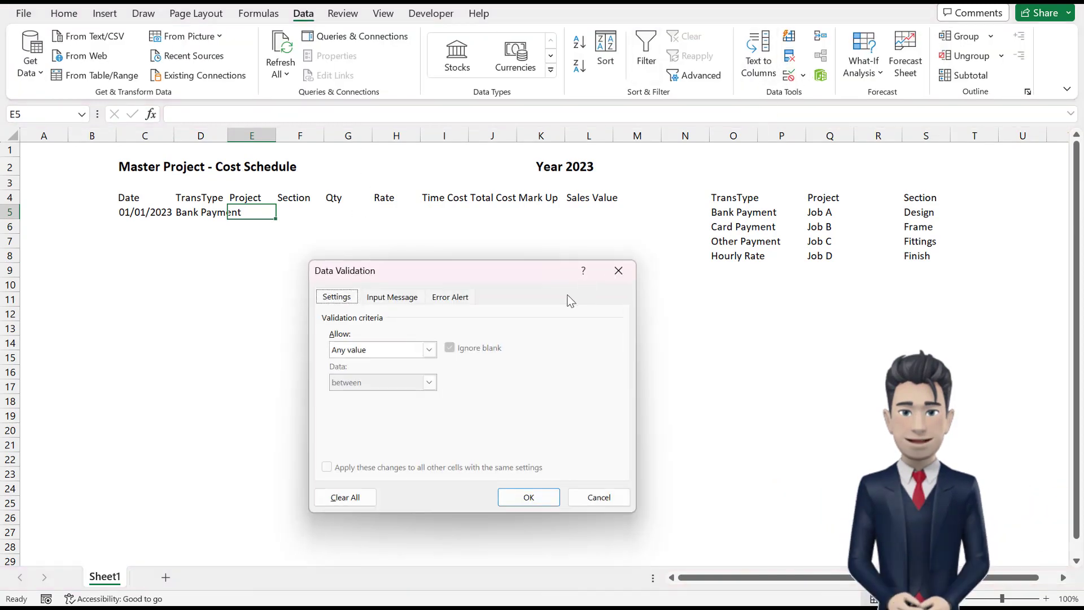
left_click(429, 350)
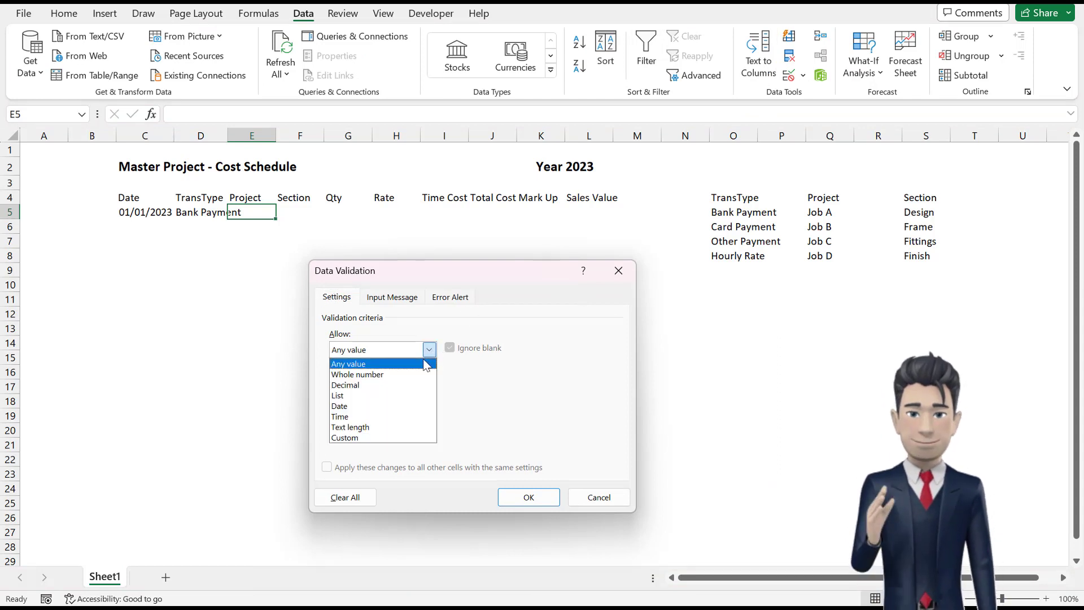
left_click(378, 395)
left_click(353, 413)
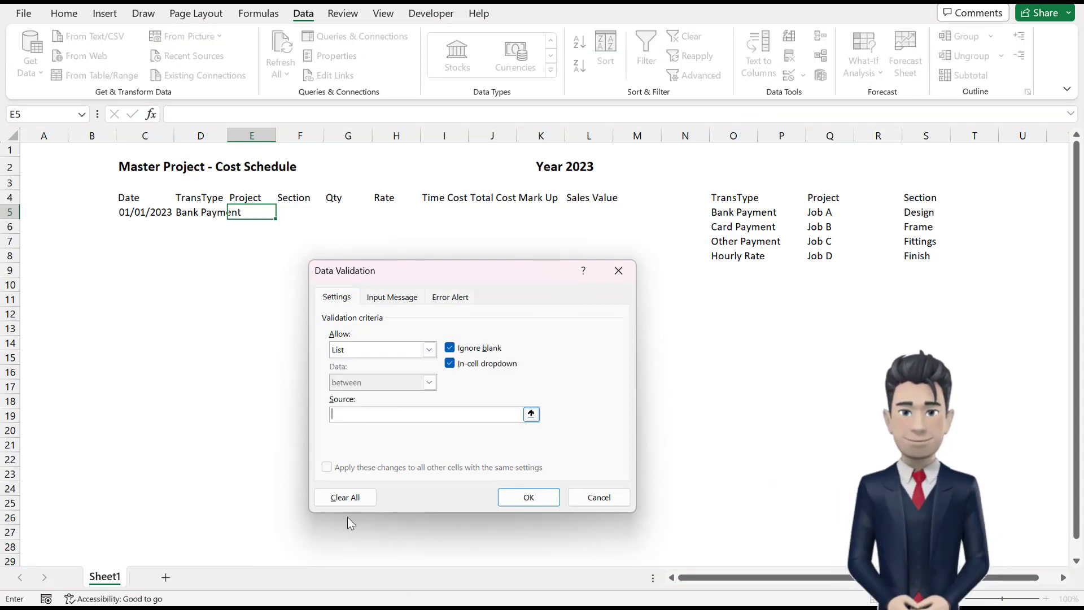
type("=")
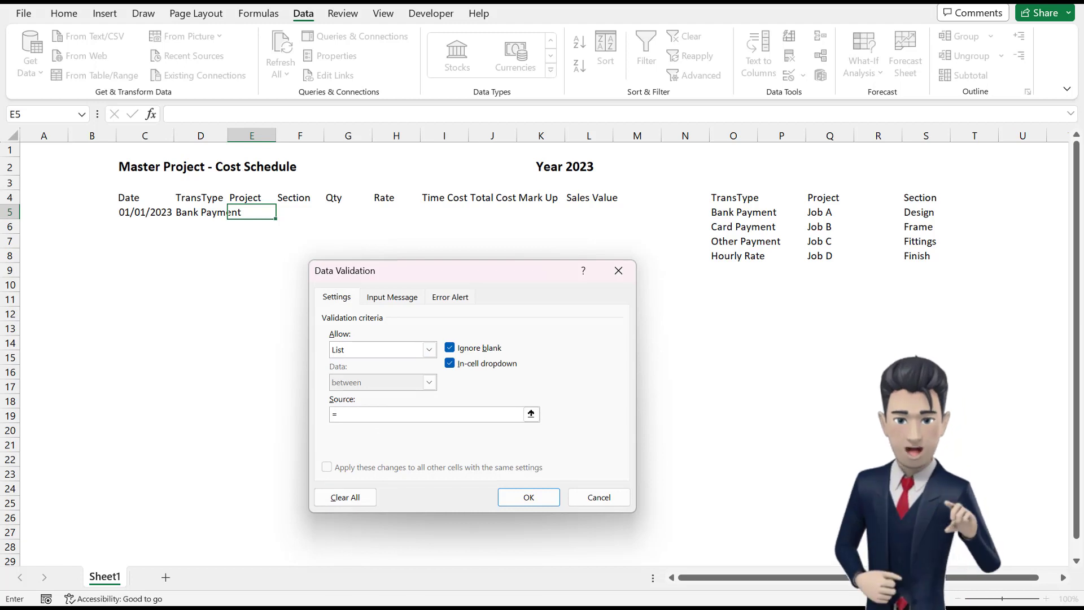
type("Project")
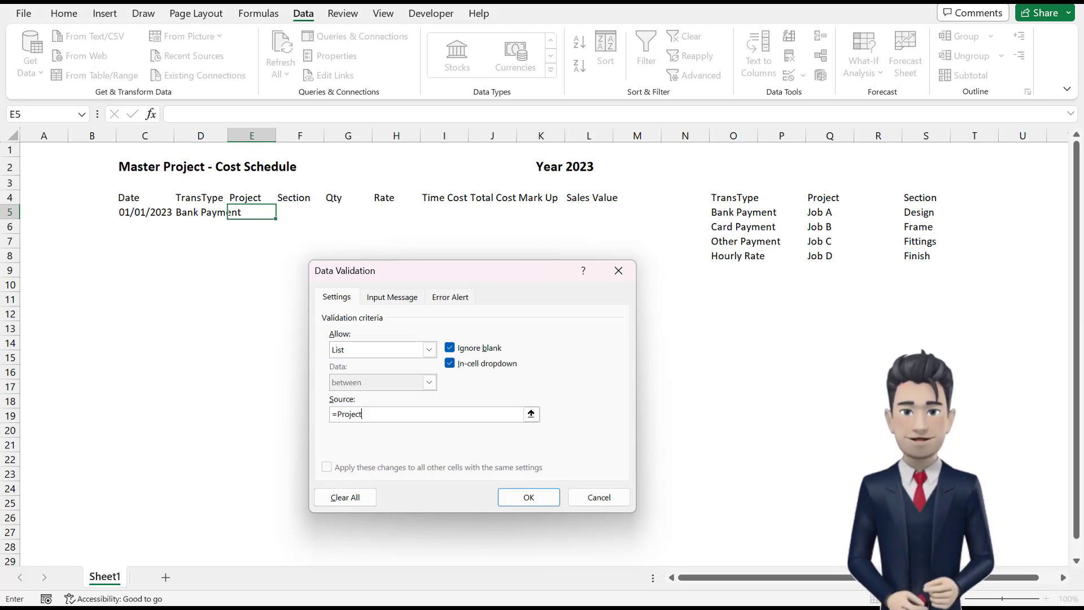
key("Return")
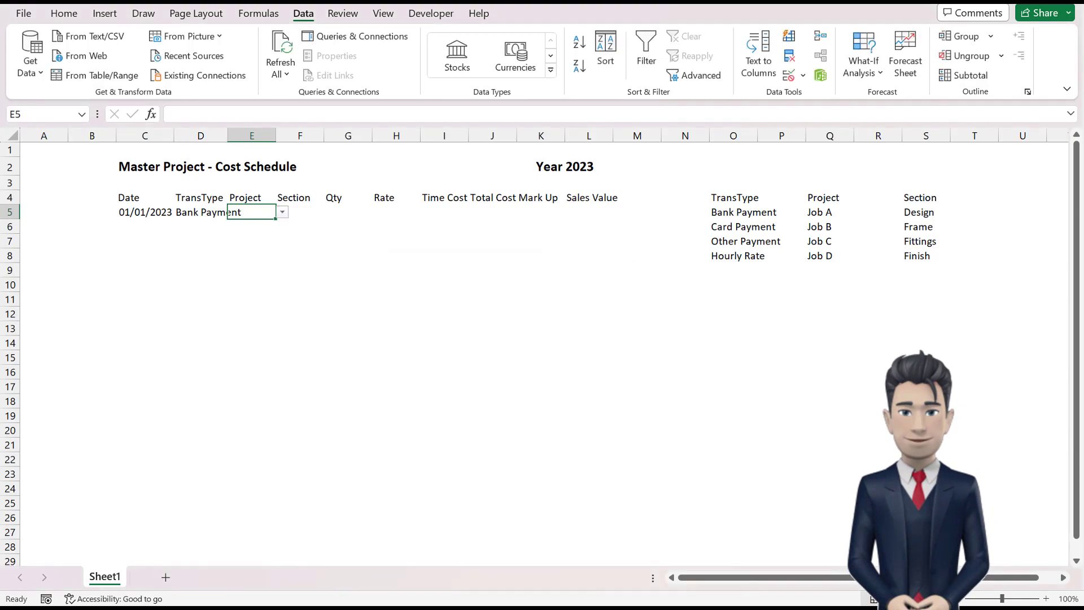
Add list data validation with source =Section to F5 for a dropdown of sections.
left_click(296, 214)
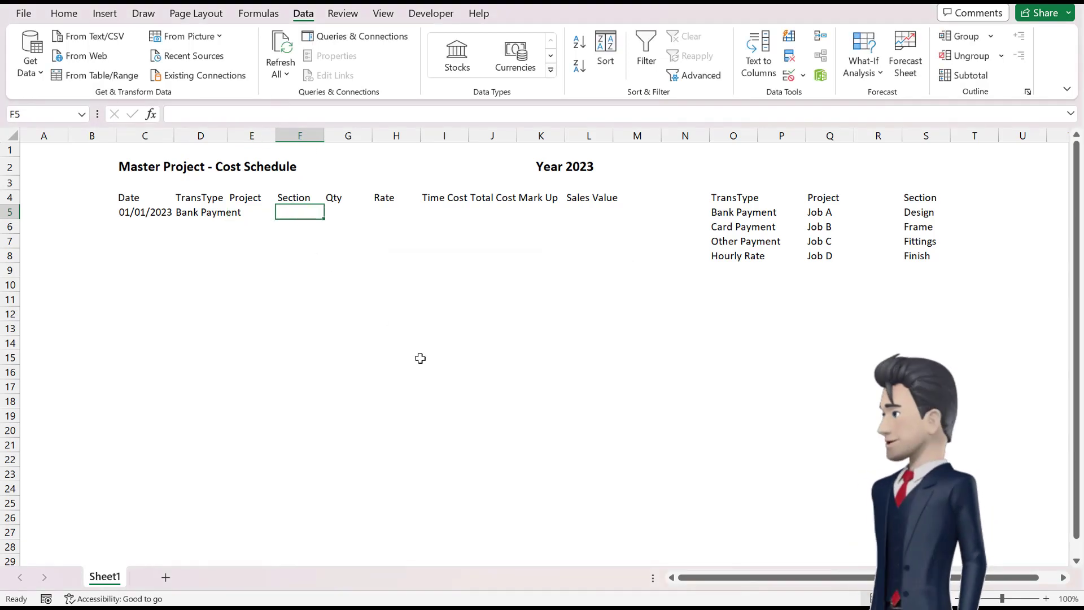
left_click(793, 79)
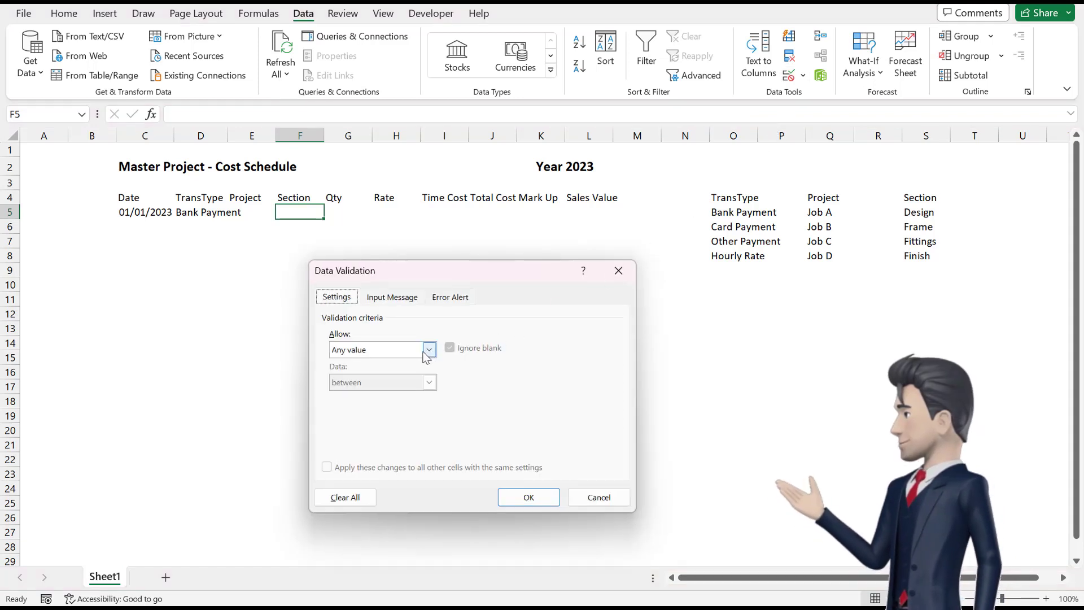
left_click(428, 350)
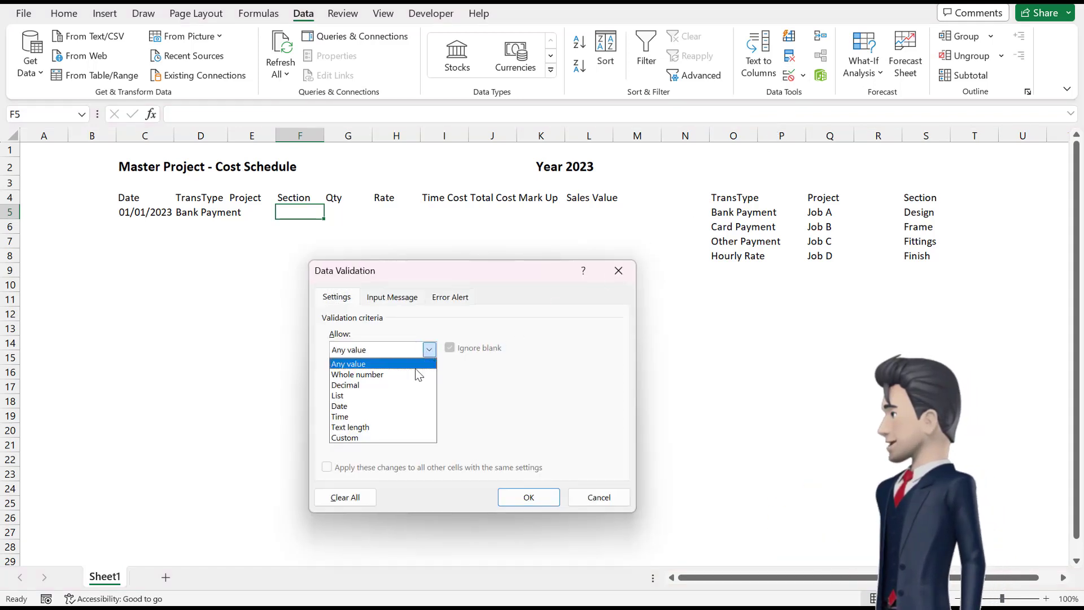
left_click(365, 394)
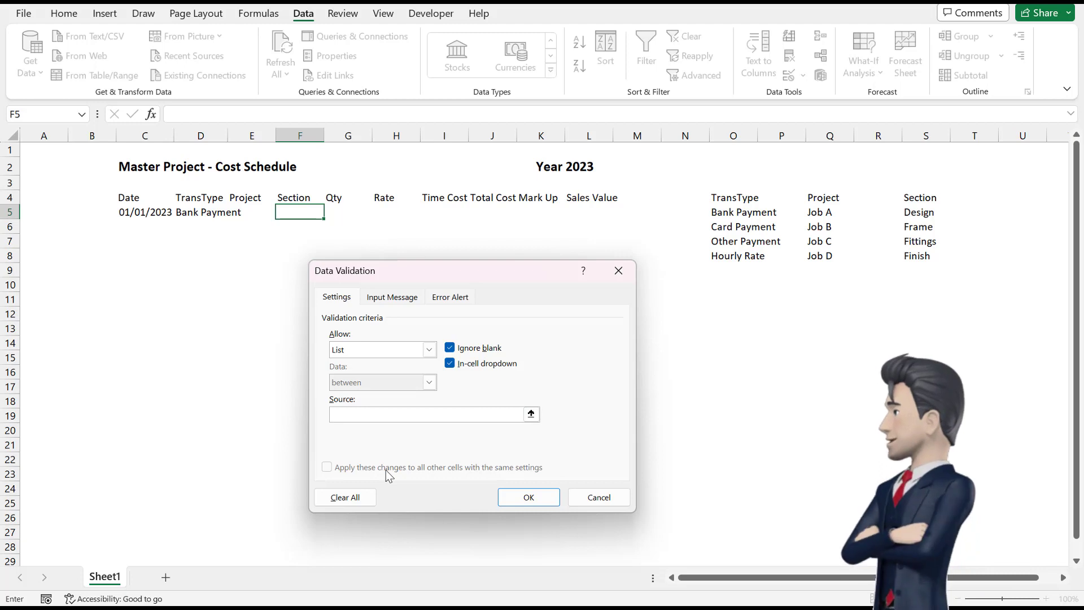
type("=Sec")
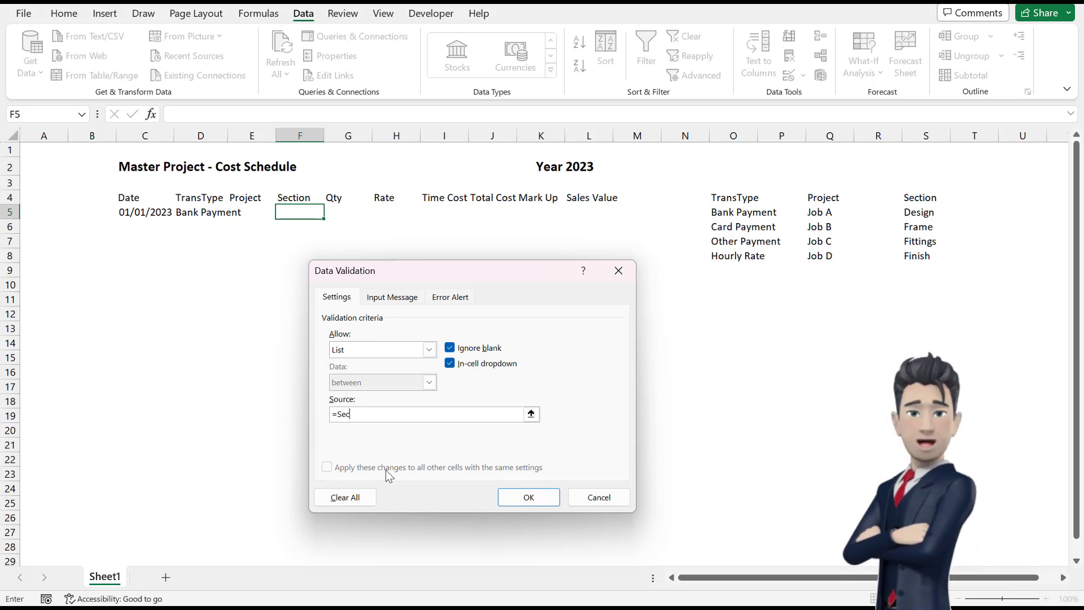
type("tion")
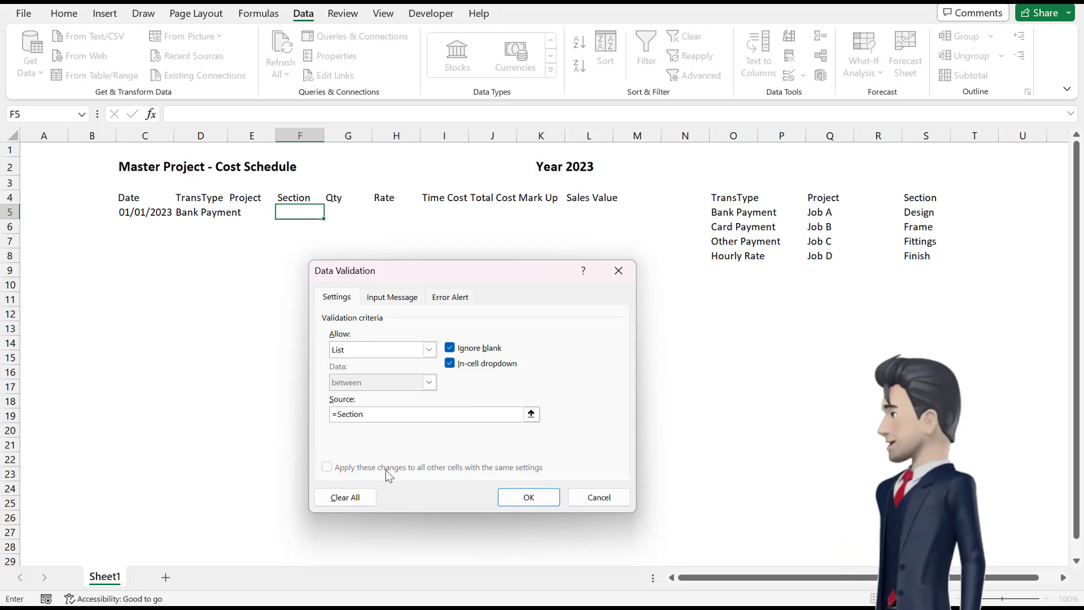
key("Return")
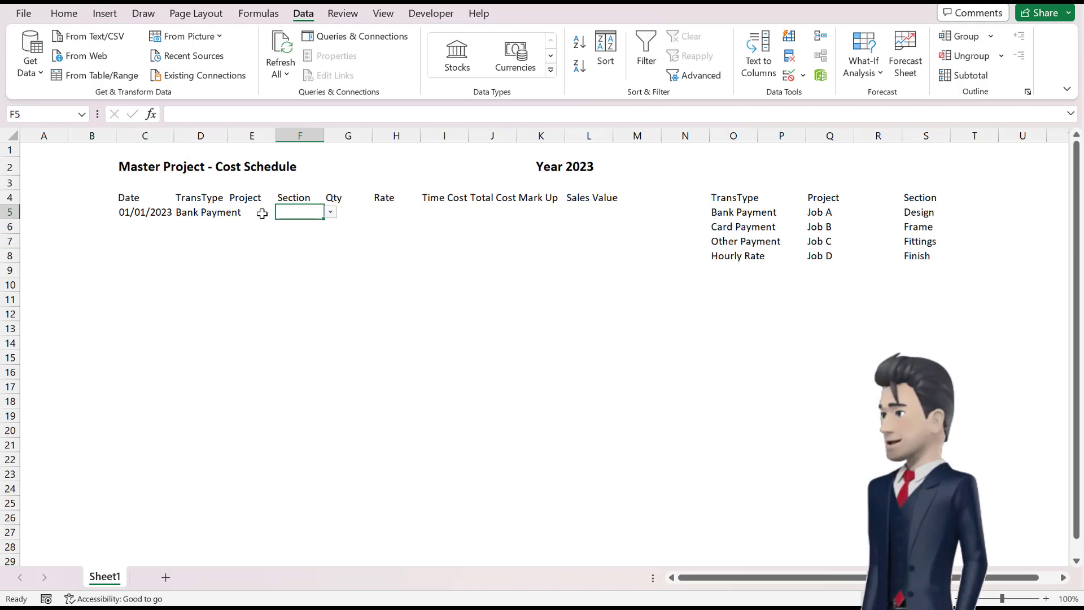
Pick Job B as row 5's project and Design as its section from the dropdowns.
left_click(253, 213)
left_click(291, 211)
left_click(251, 212)
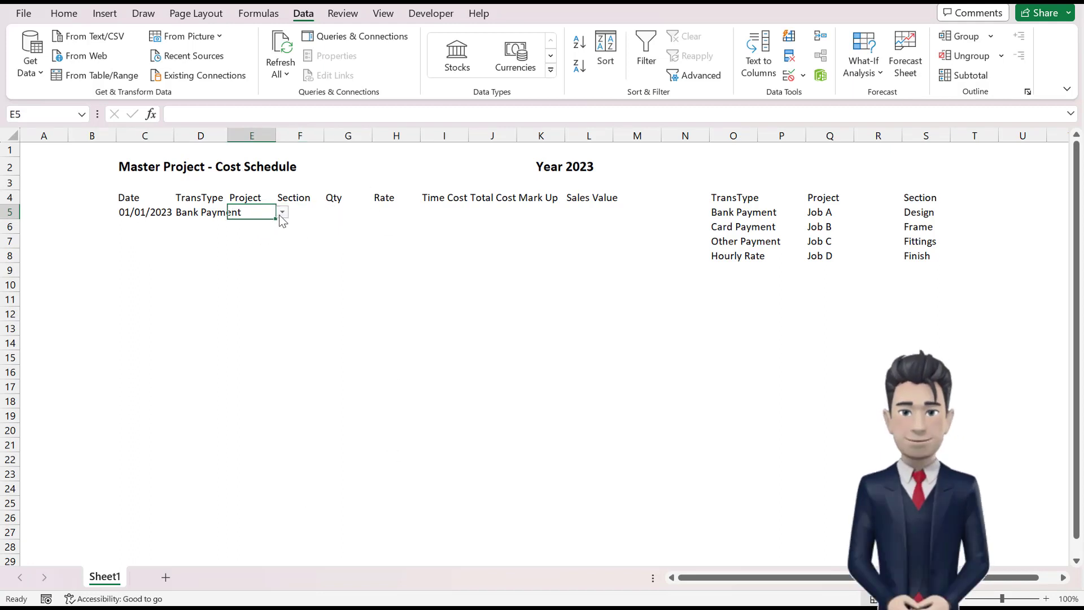
left_click(282, 213)
left_click(266, 235)
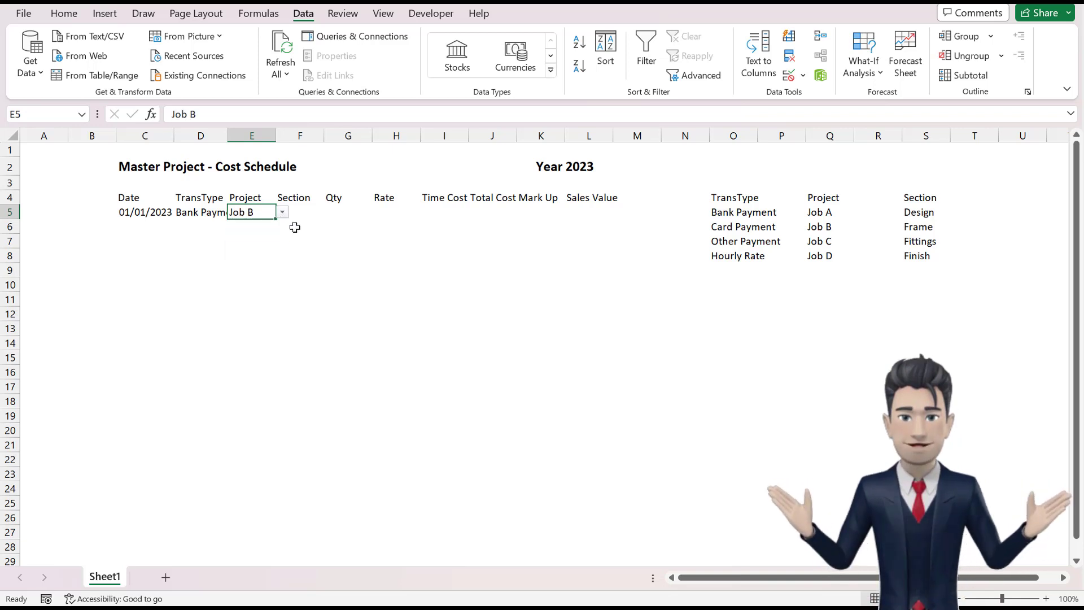
left_click(304, 214)
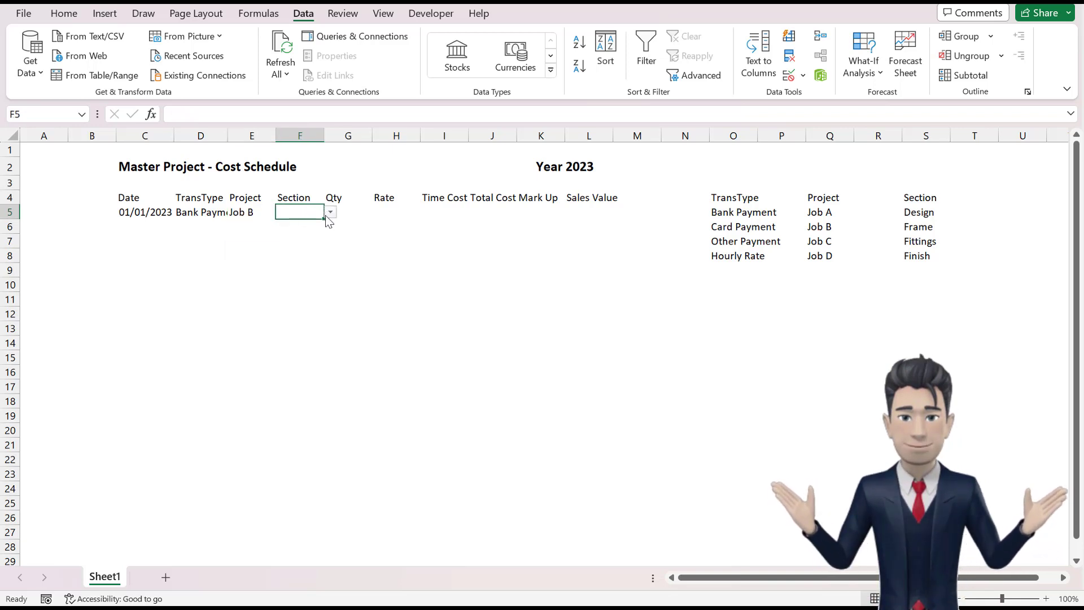
left_click(331, 213)
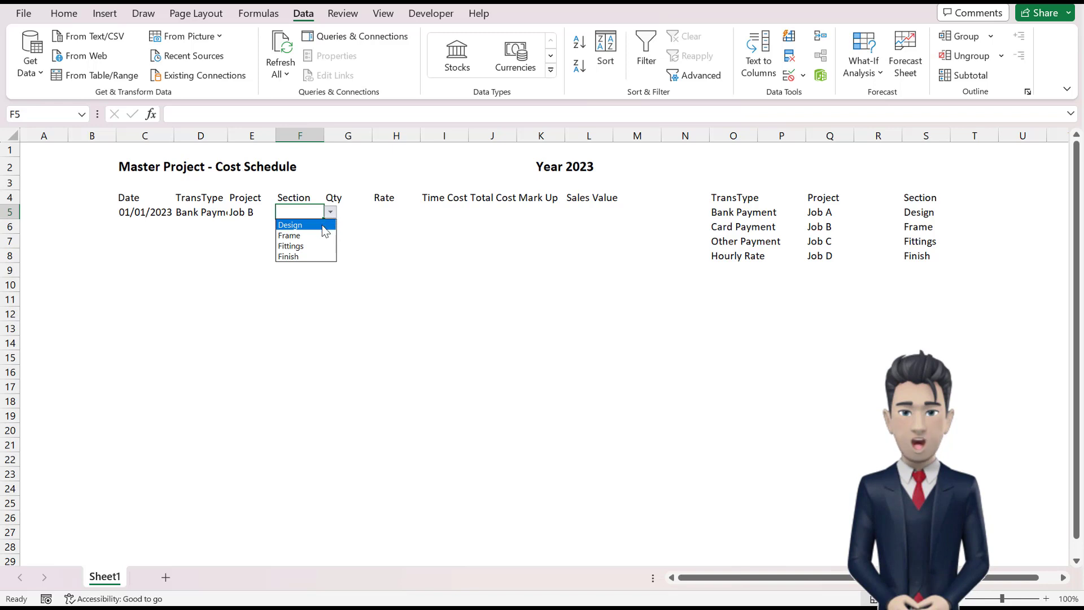
left_click(323, 226)
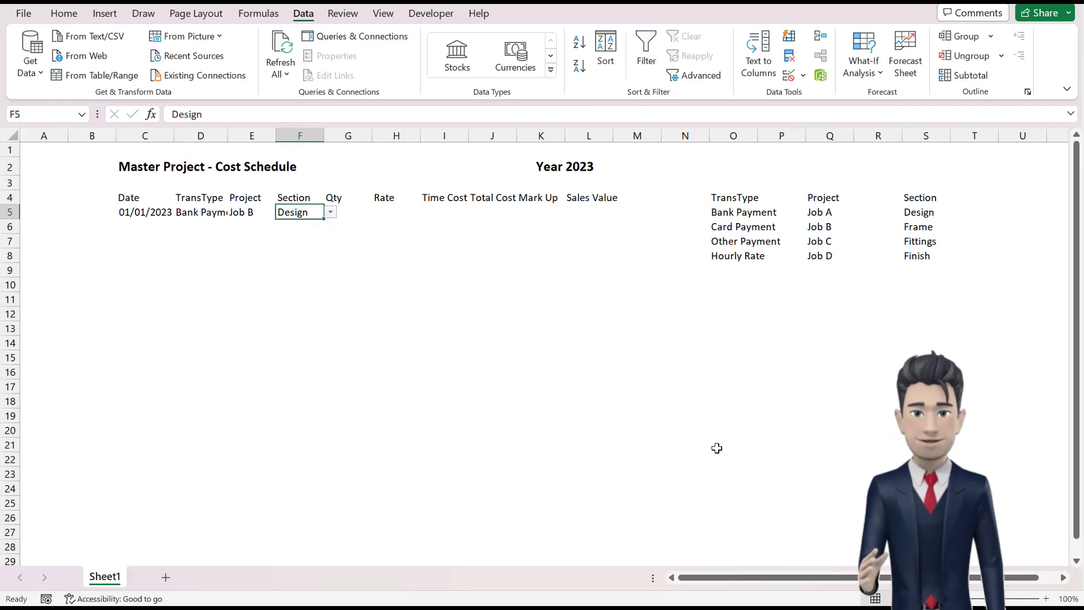
key("Tab")
key("Tab")
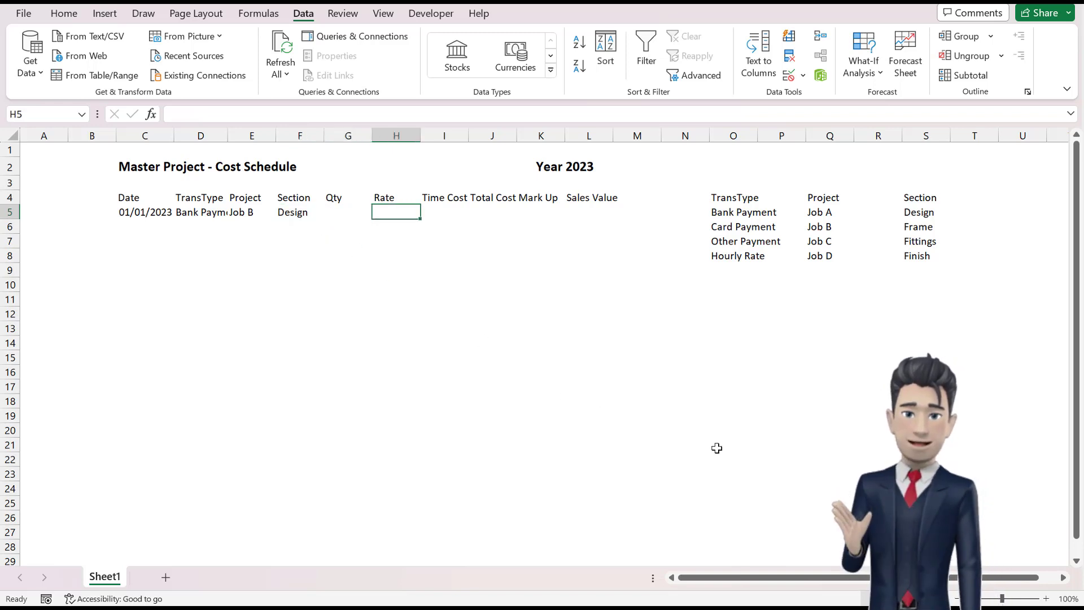
key("Tab")
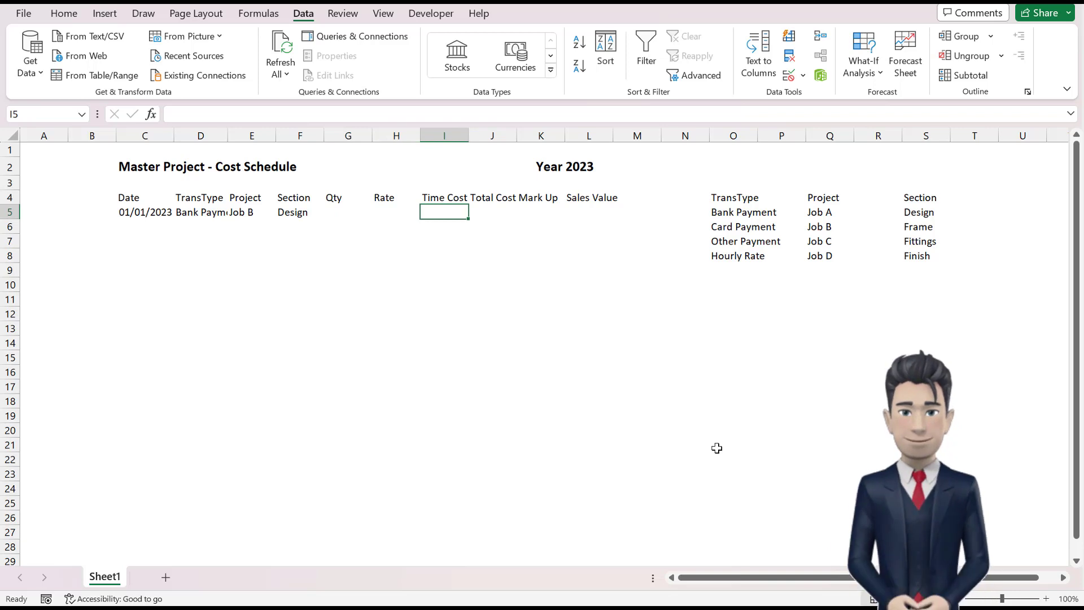
Enter 175.89 as row 5's Total Cost in J5.
key("Tab")
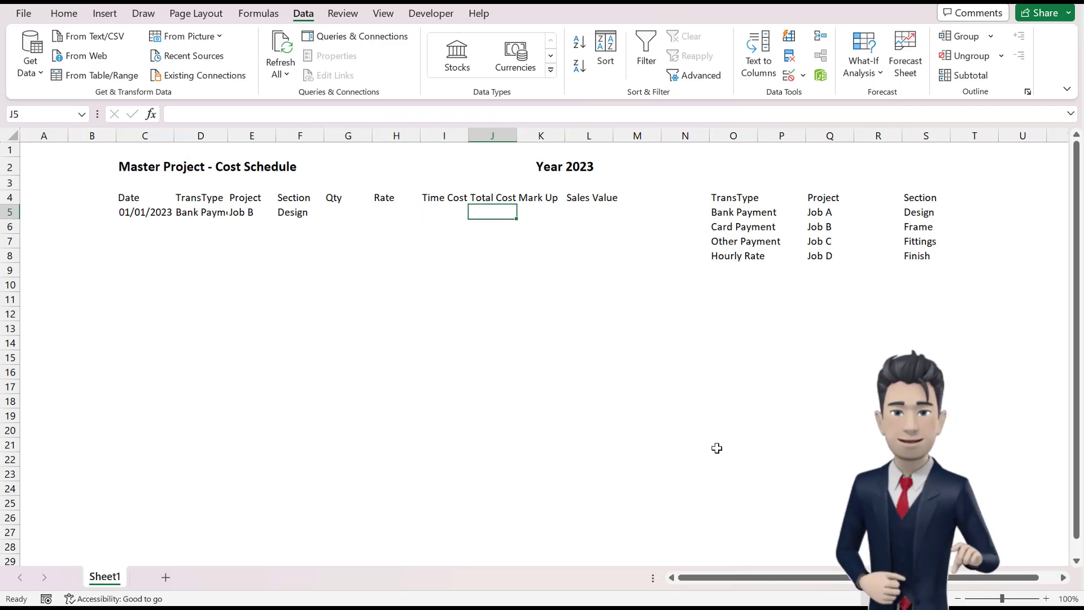
type("17")
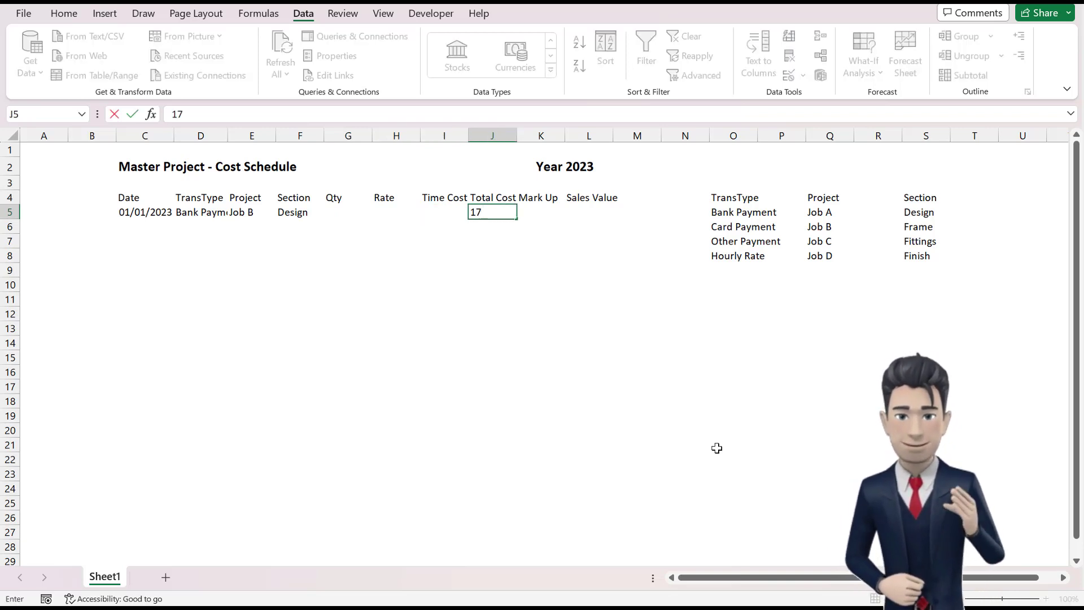
type("5.89")
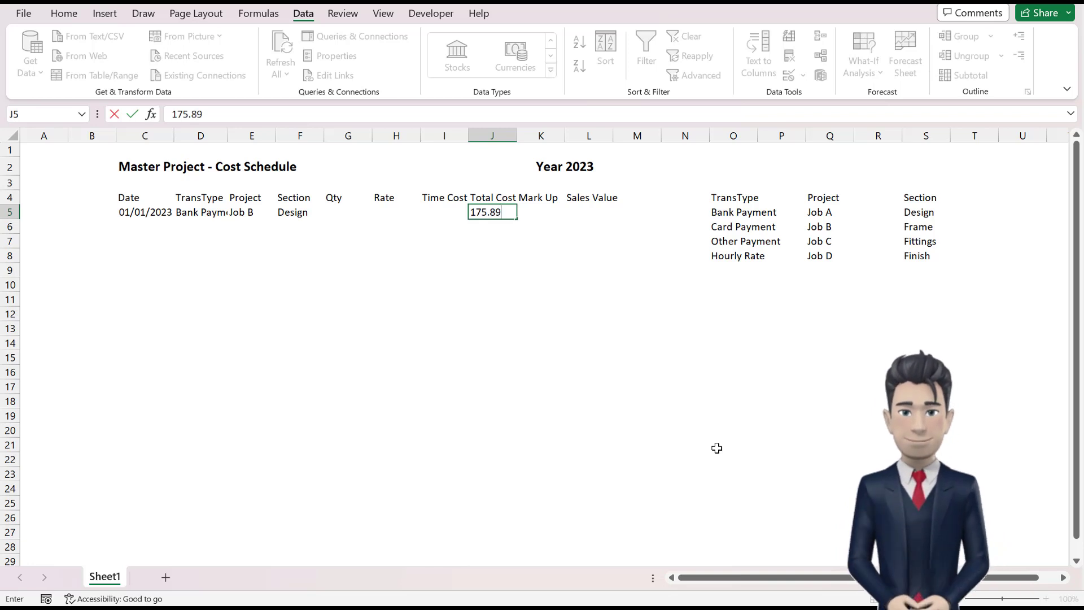
key("Return")
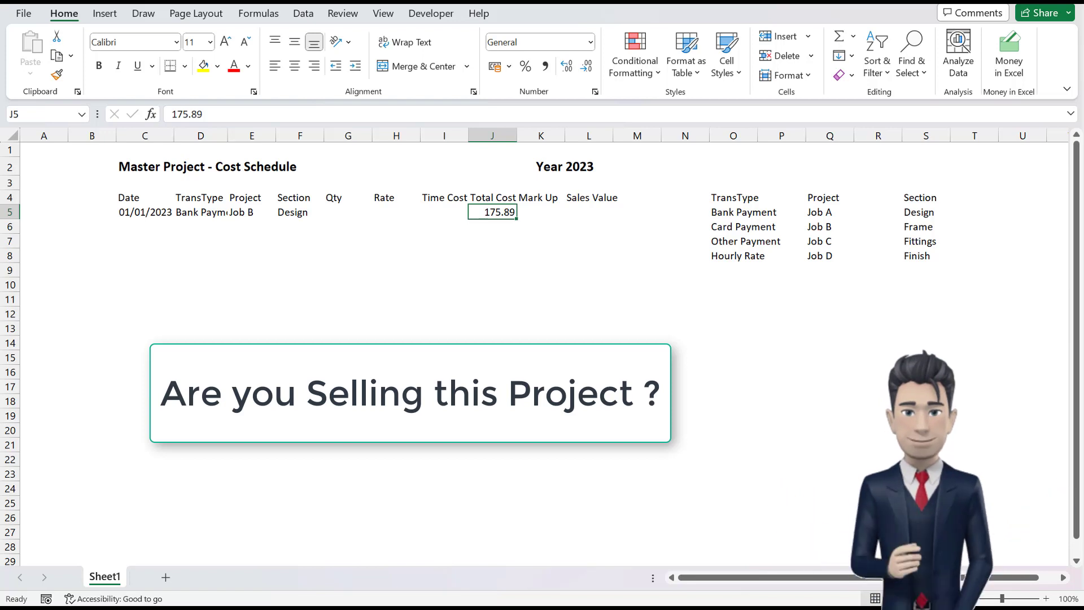
Enter a Mark Up of 0.25 in K5.
left_click(547, 202)
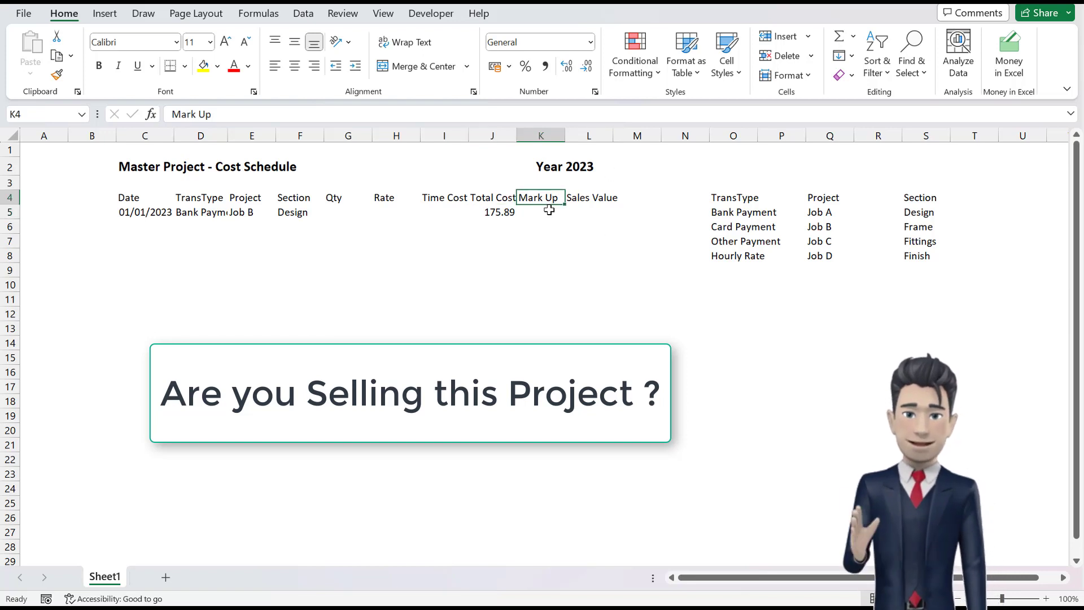
left_click(549, 210)
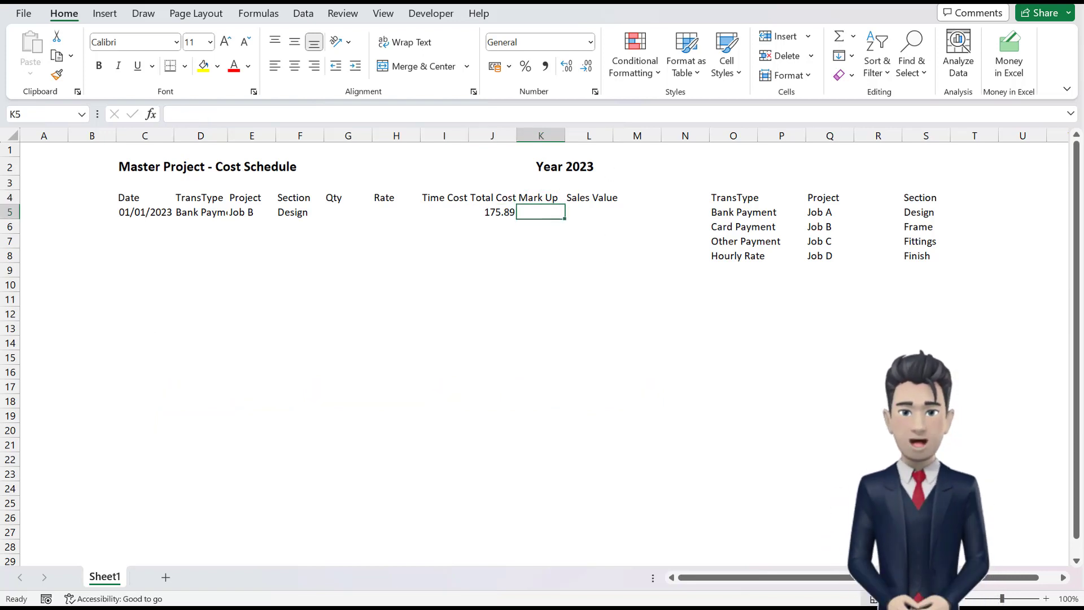
type(".25")
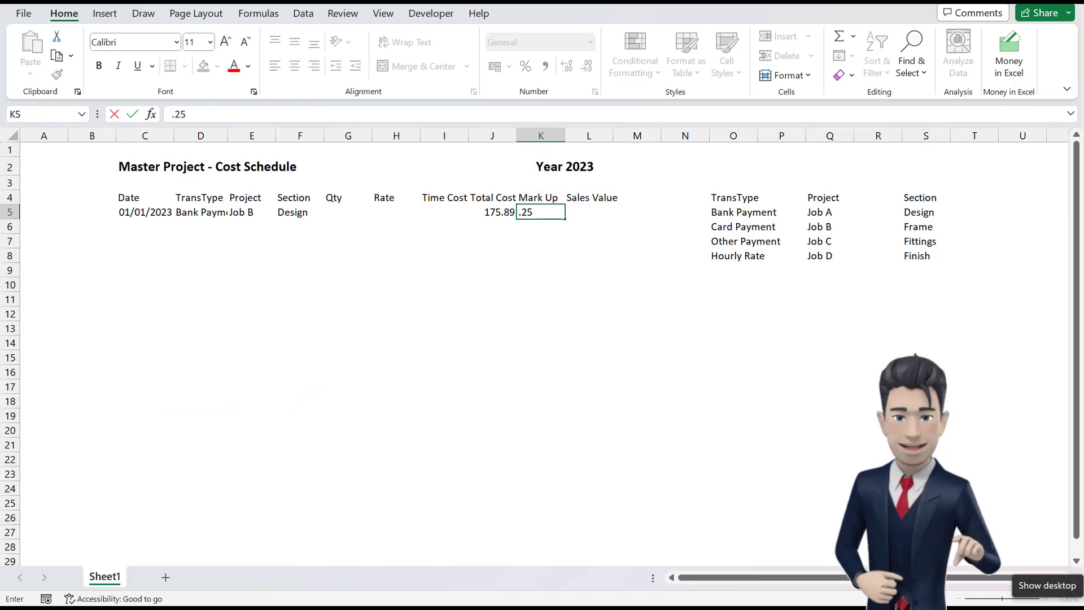
key("Return")
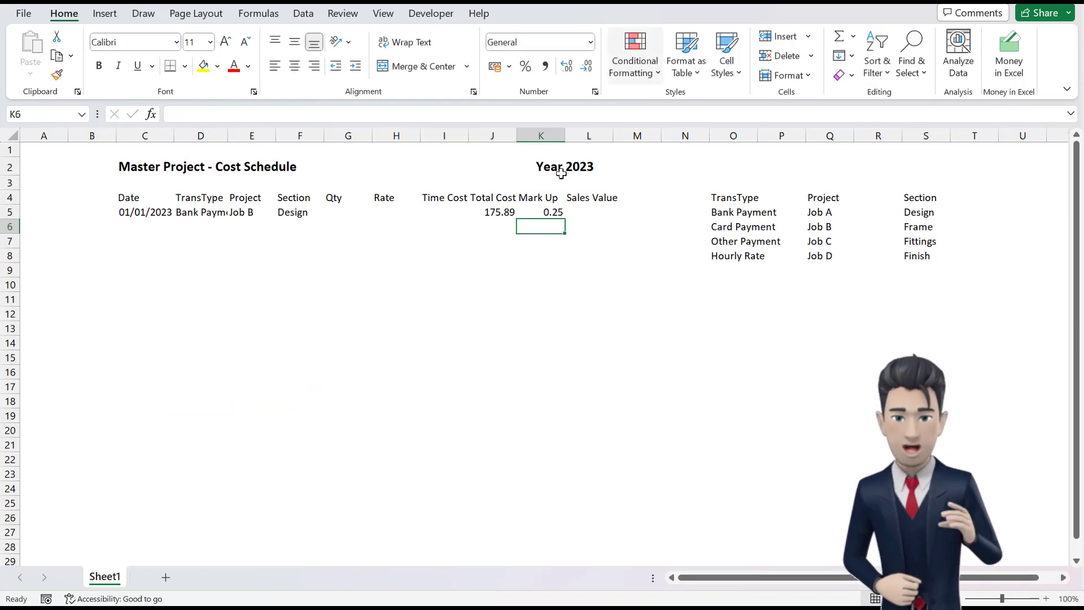
left_click(551, 206)
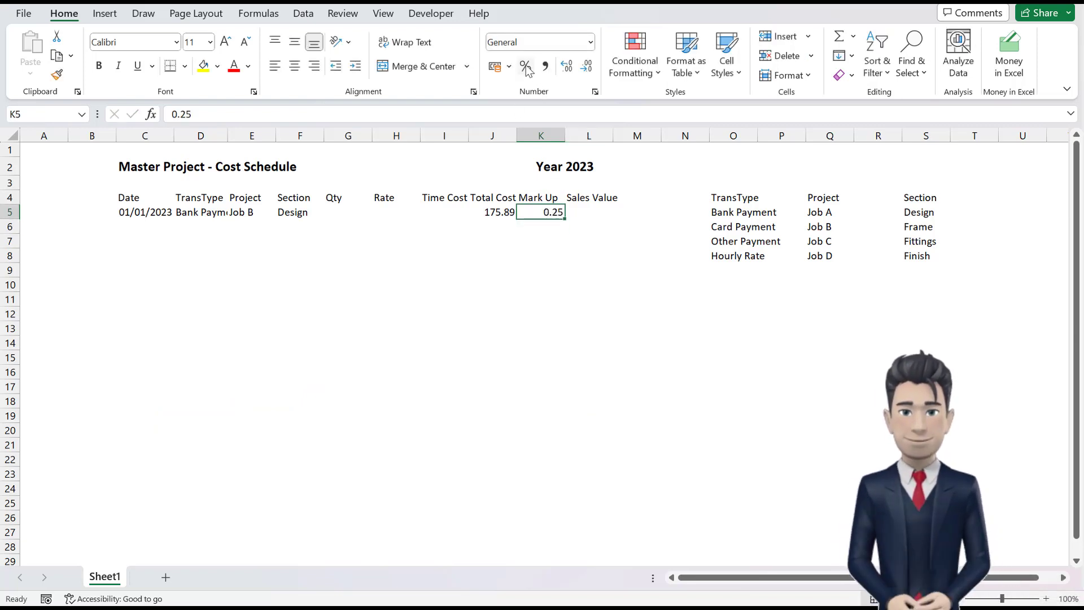
Enter =+J5*(1+K5) in L5 so the Sales Value shows 219.8625.
left_click(596, 213)
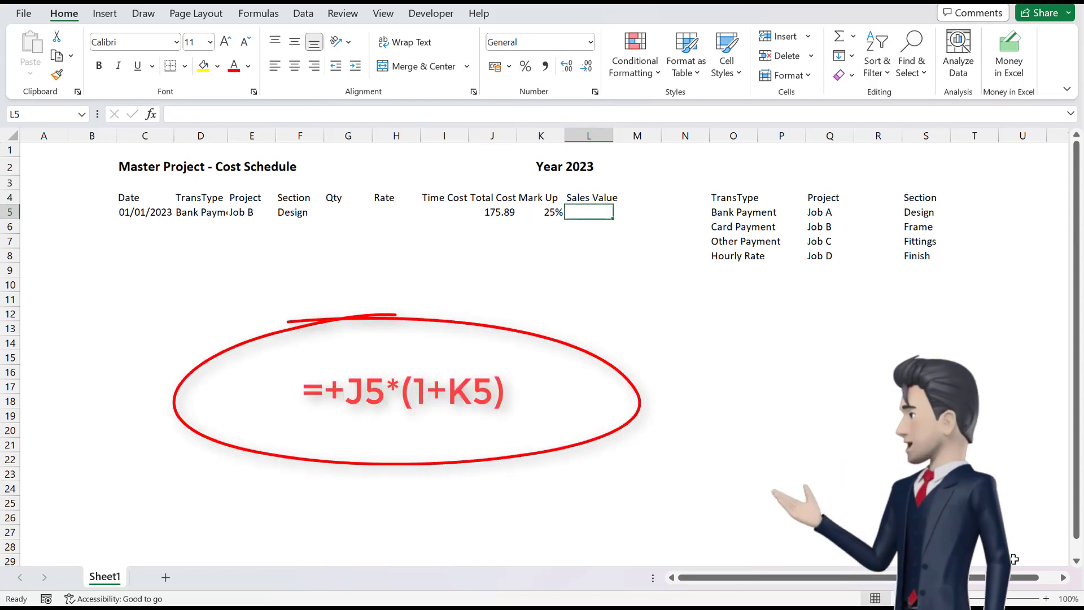
type("=+")
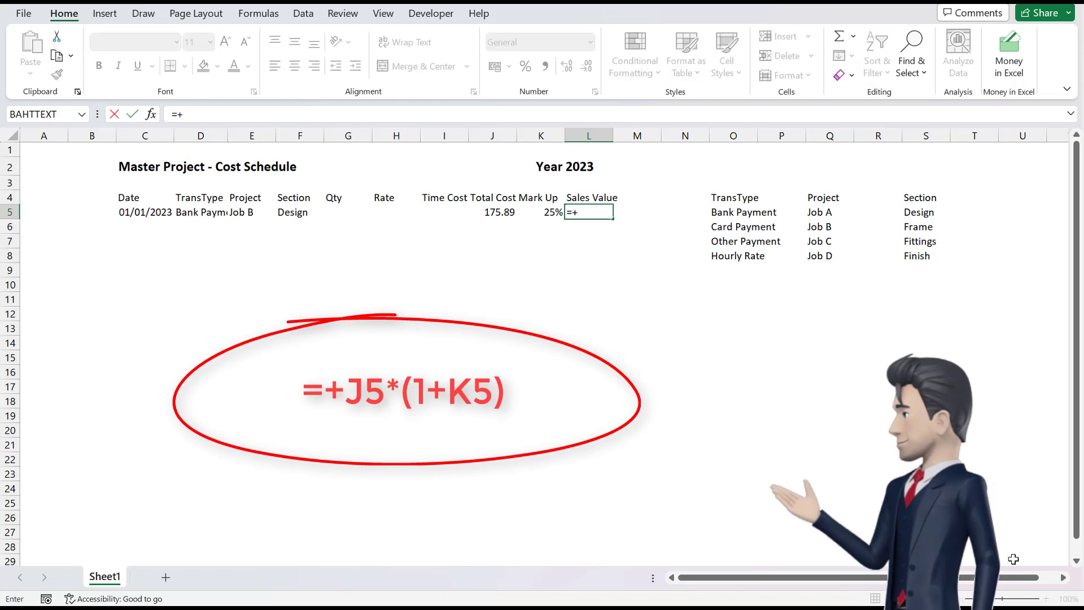
type("J5*(")
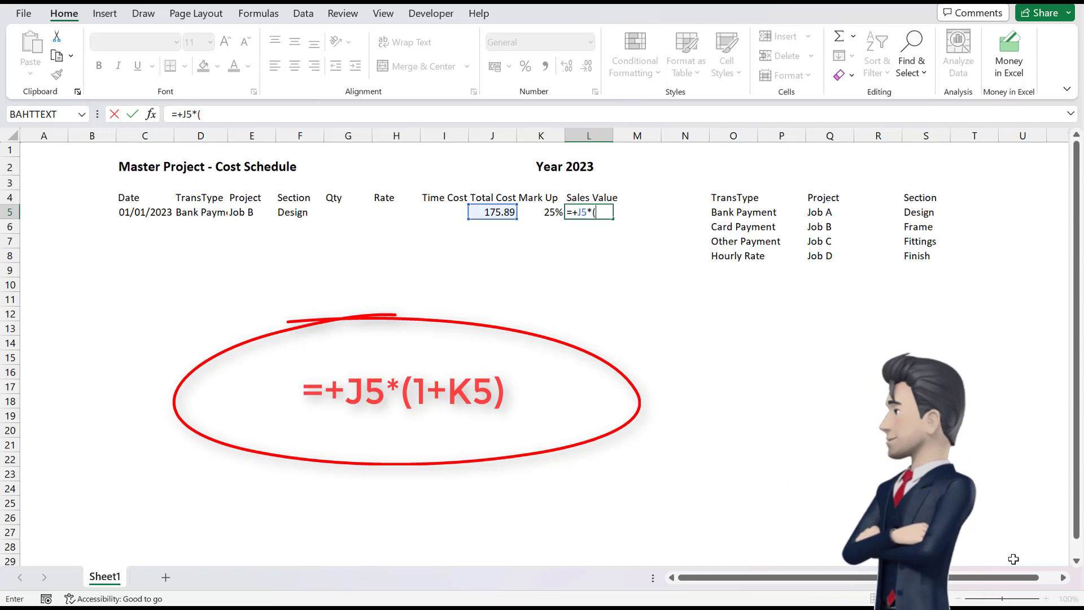
type("1+K5")
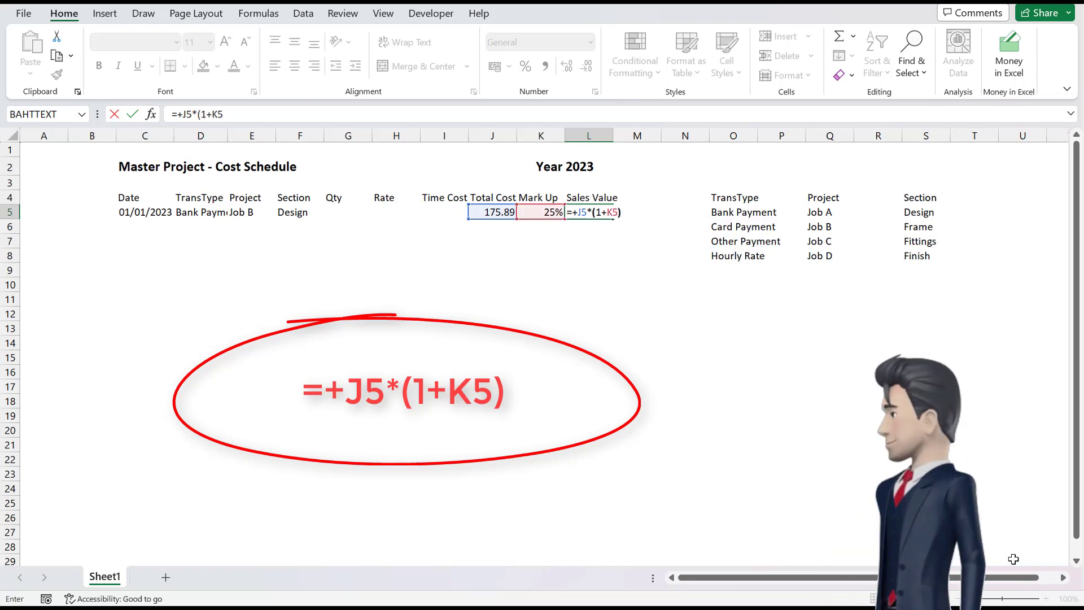
key("Return")
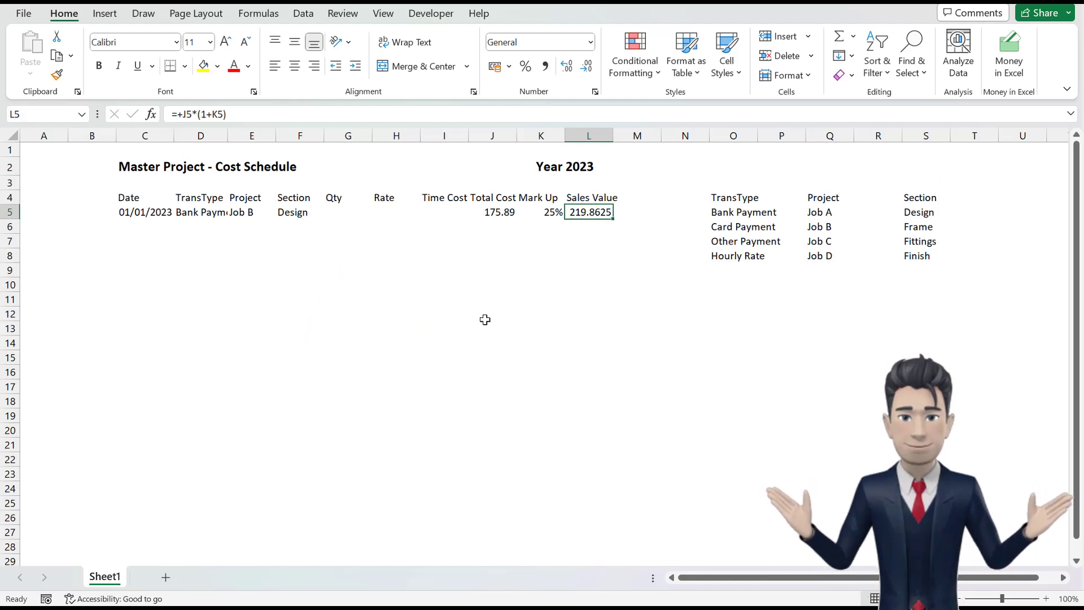
Copy row 5's TransType, Project and Section cells down to row 19.
left_click(195, 212)
left_click(266, 213)
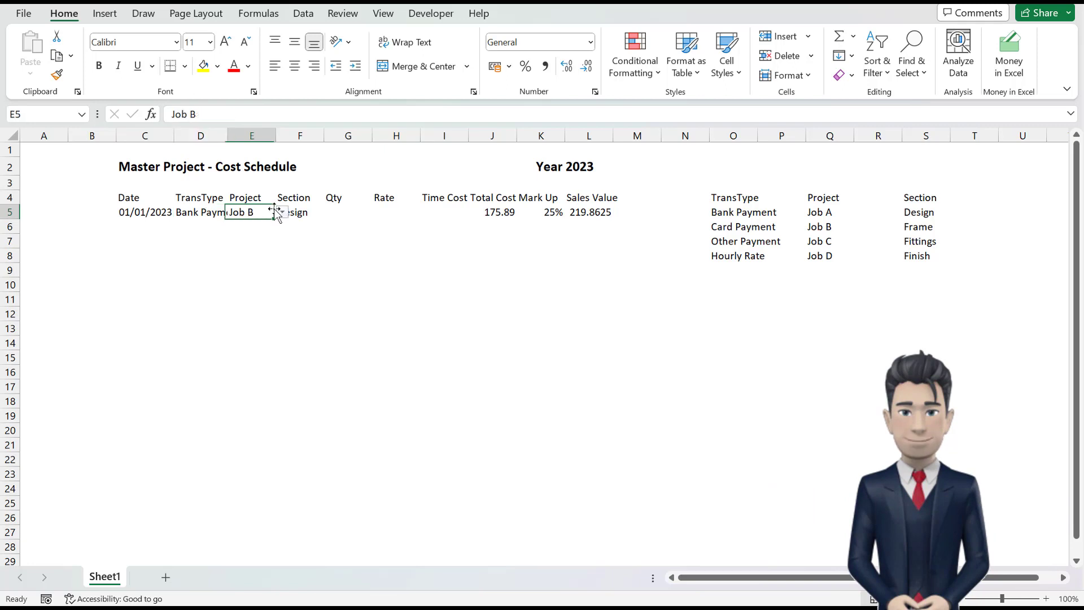
left_click(297, 211)
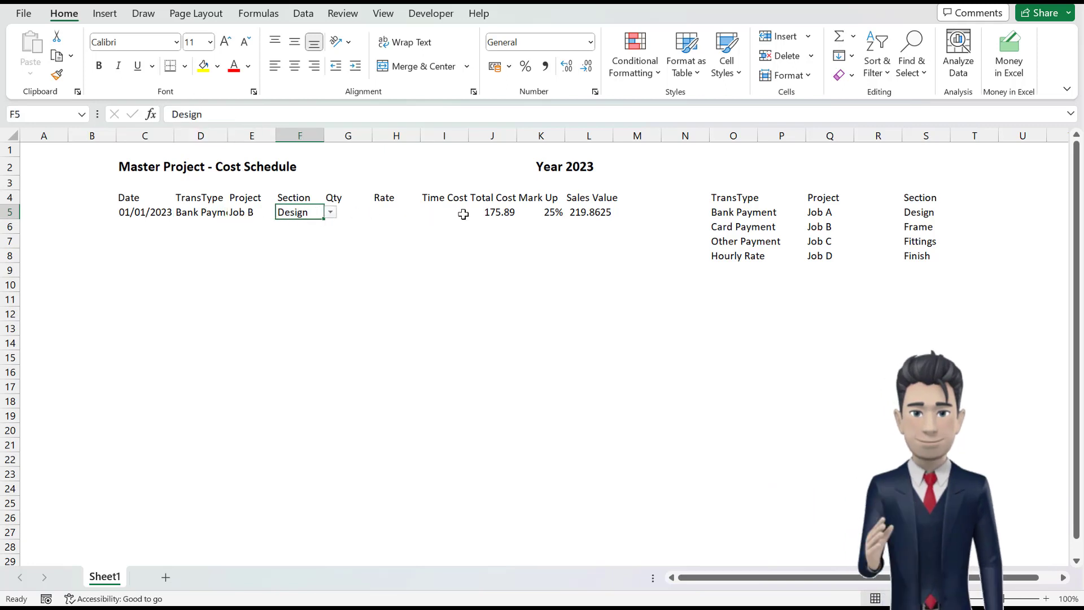
left_click(591, 214)
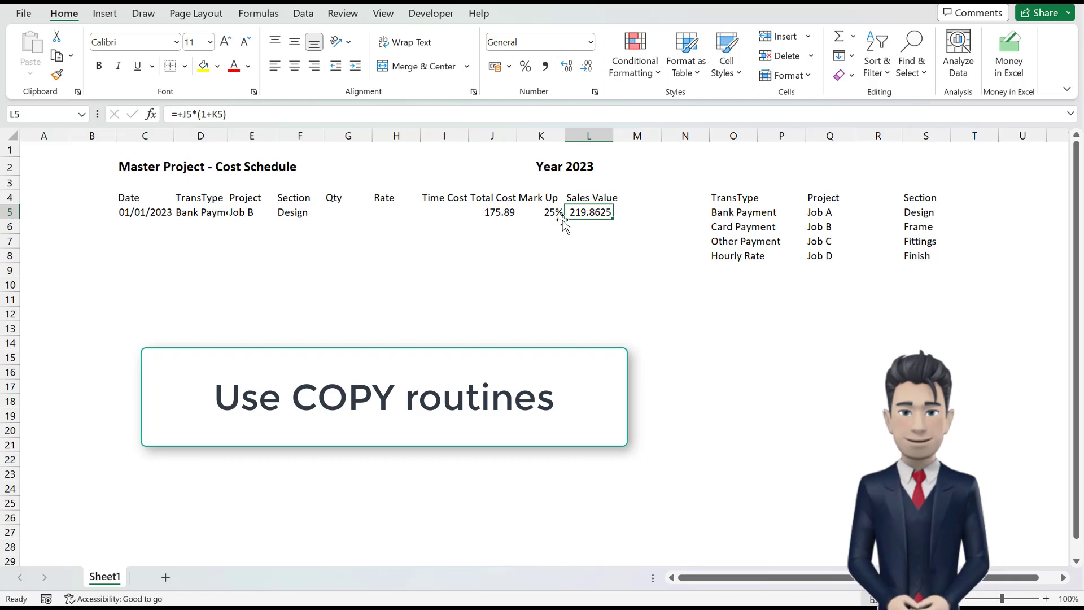
left_click_drag(194, 211, 324, 426)
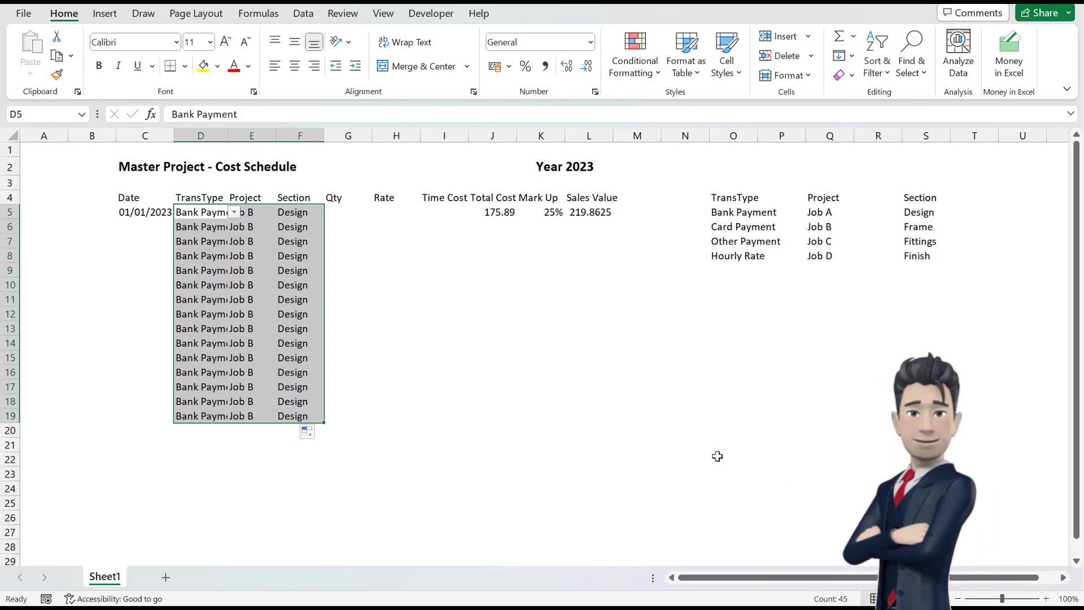
Clear D6:F19 while keeping their choice lists, and fill the Sales Value formula down to L19.
left_click(184, 228)
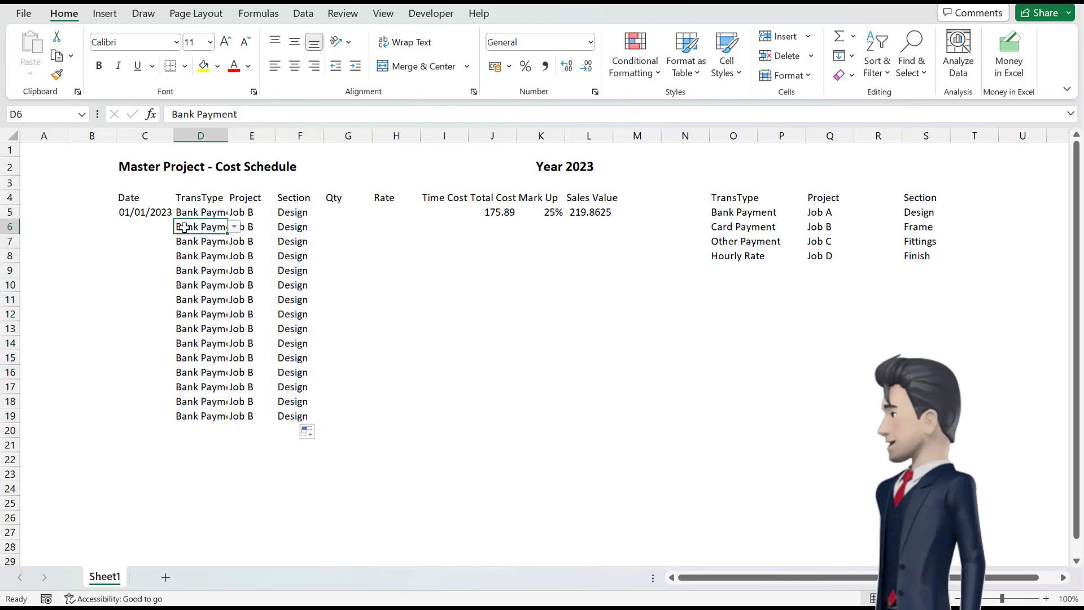
left_click_drag(232, 233, 287, 414)
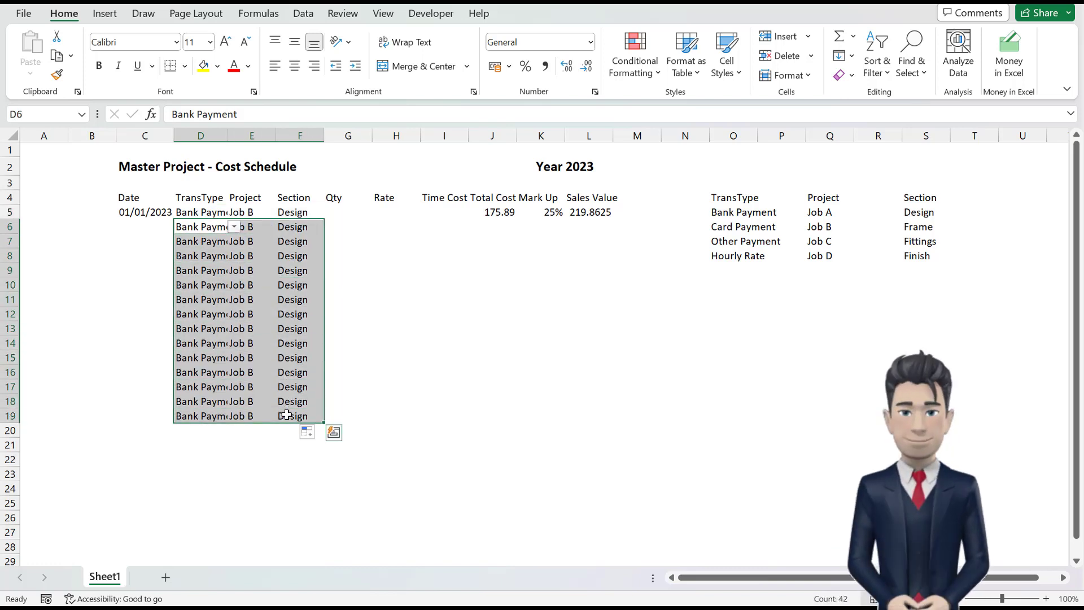
key("Delete")
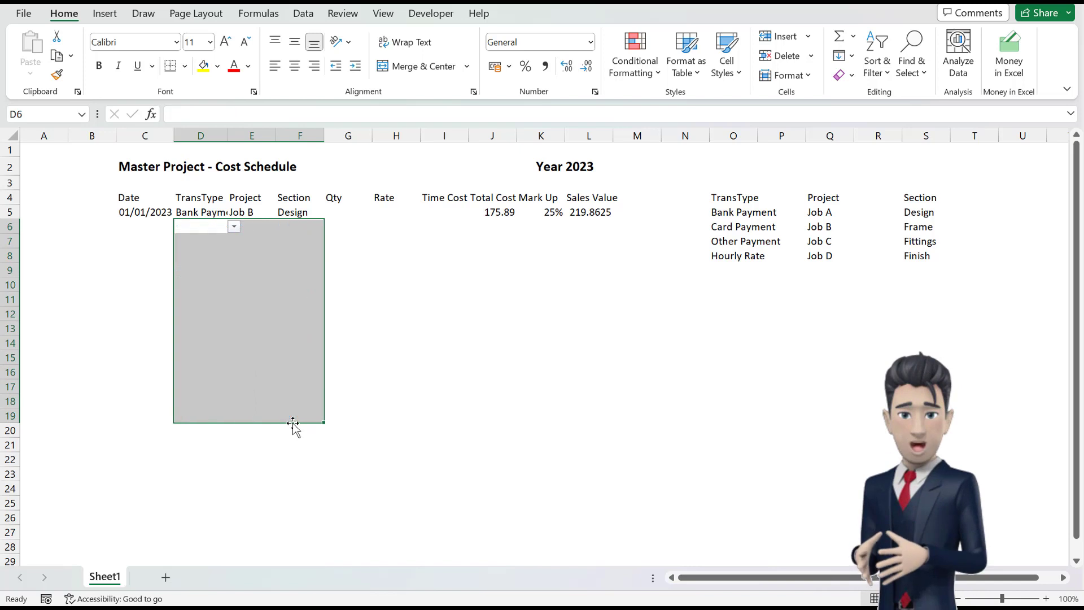
left_click(214, 258)
left_click(259, 252)
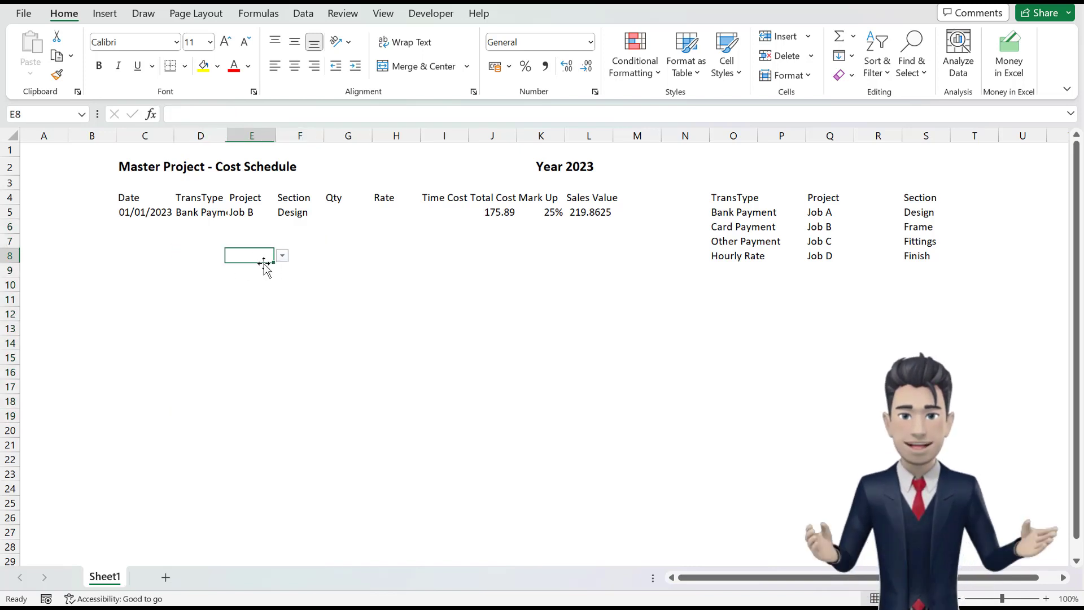
left_click(262, 312)
left_click(191, 294)
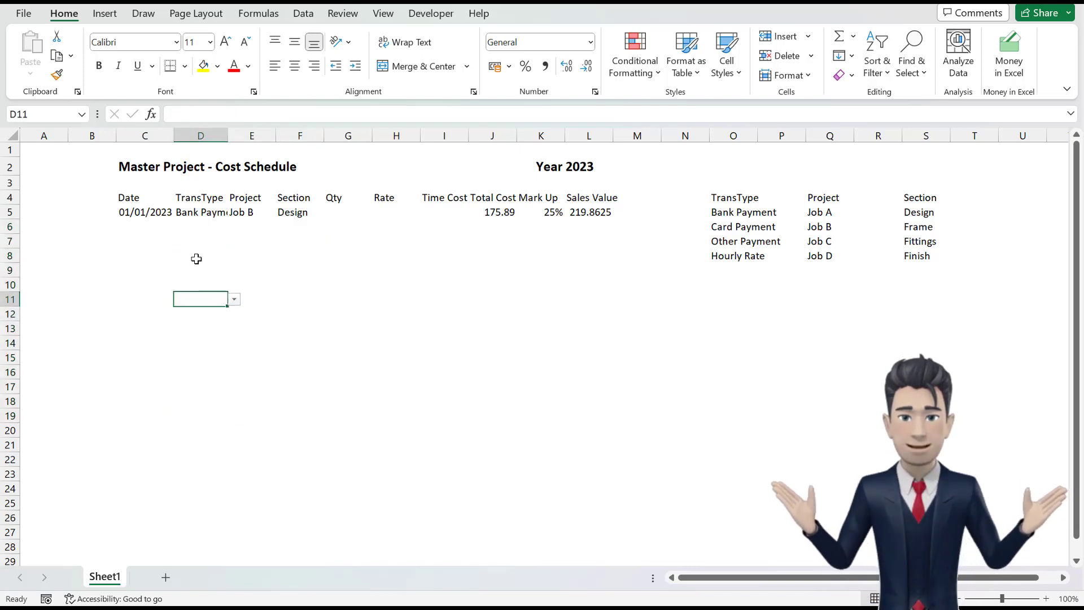
left_click(196, 228)
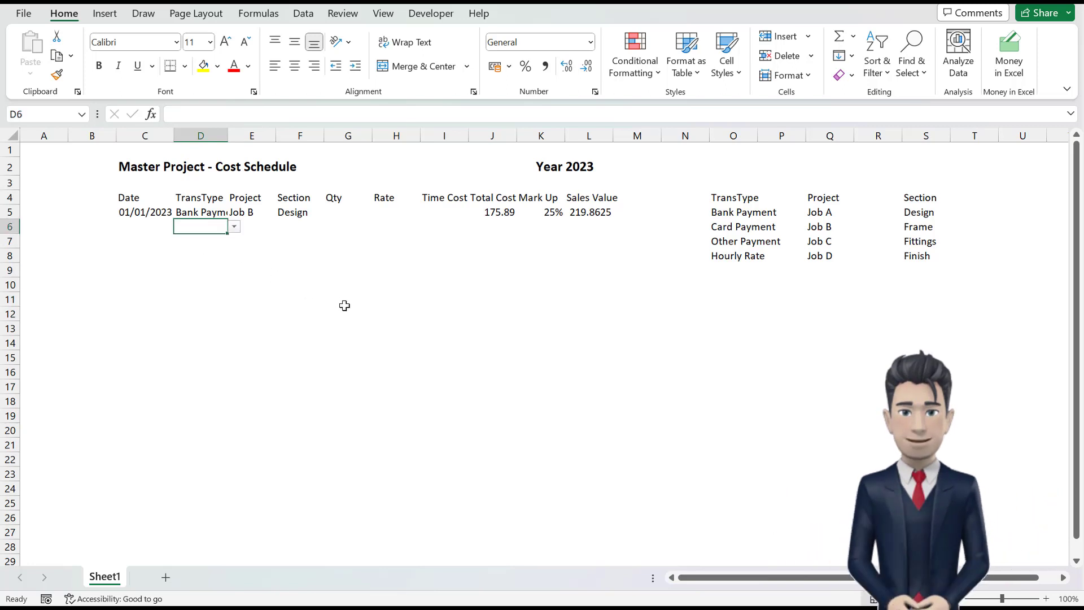
left_click(593, 213)
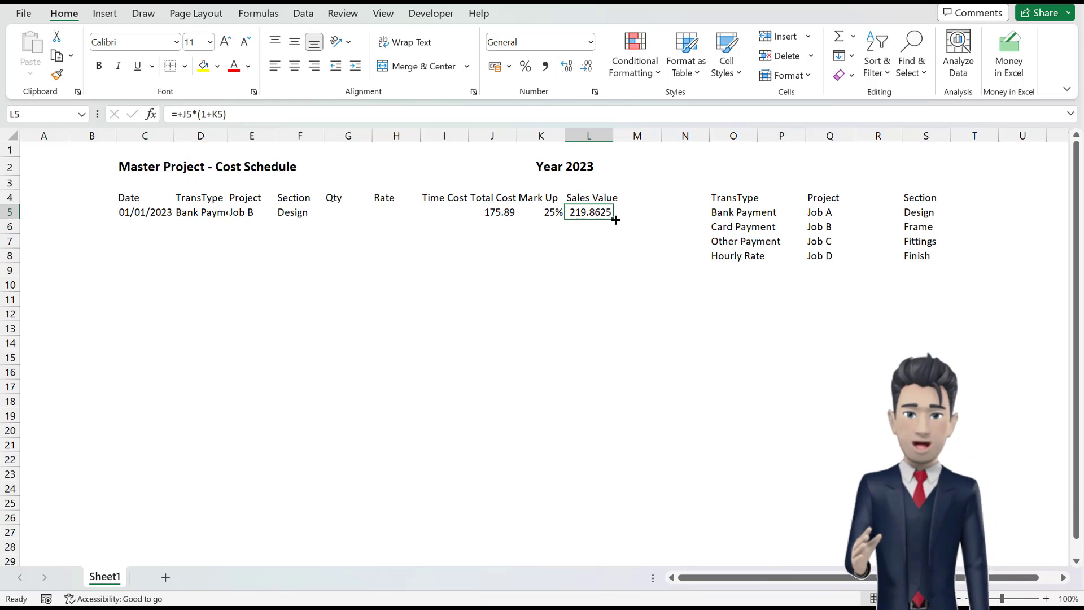
left_click_drag(613, 220, 603, 419)
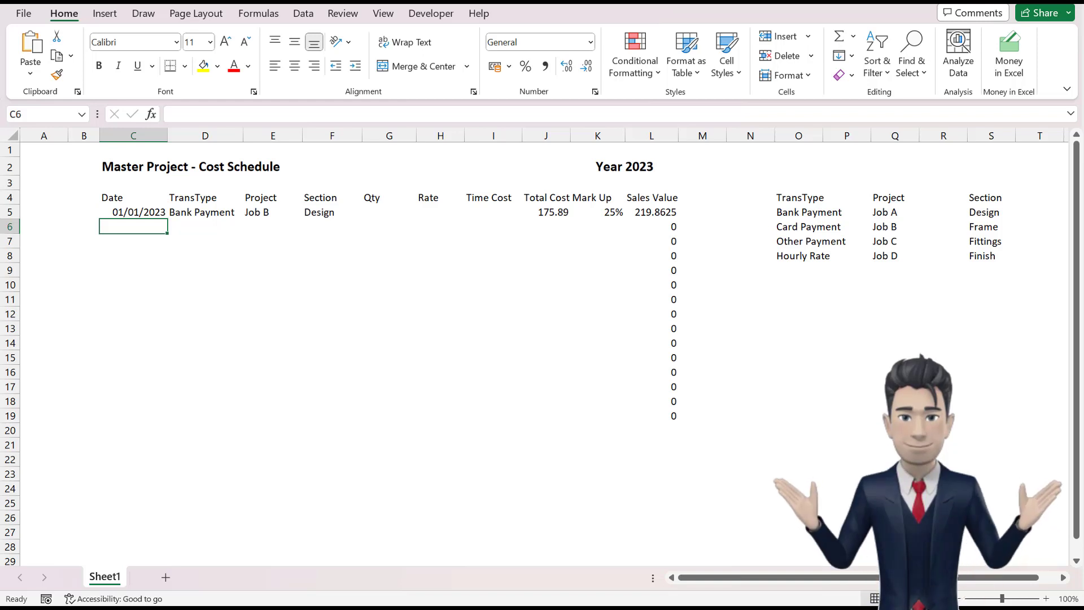
Enter 02/01/2023 as row 6's date and choose Hourly Rate as its TransType.
type("2/01/2023")
key("Tab")
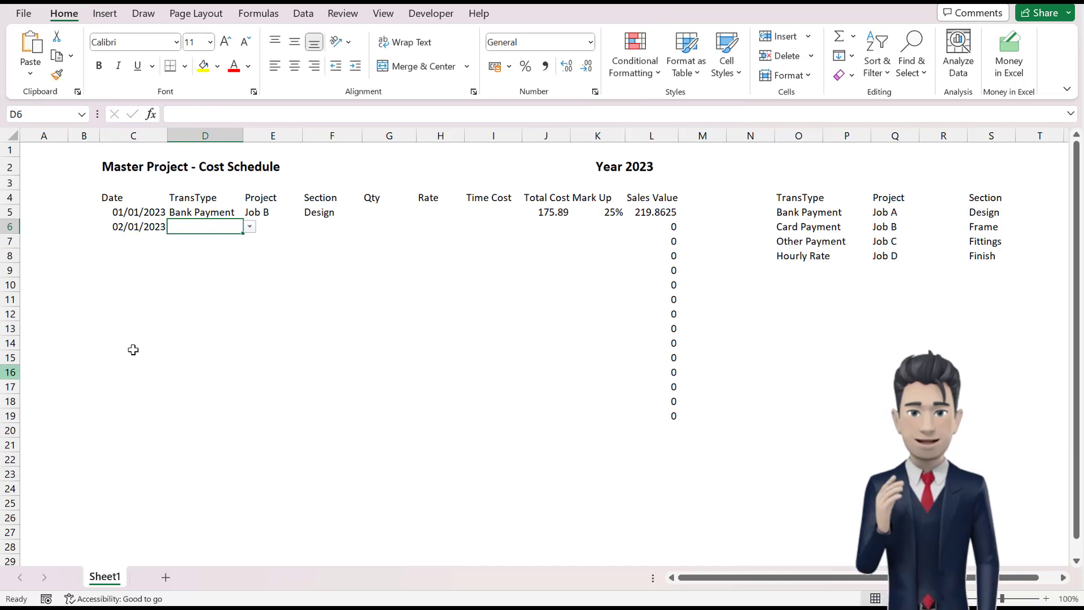
left_click(250, 227)
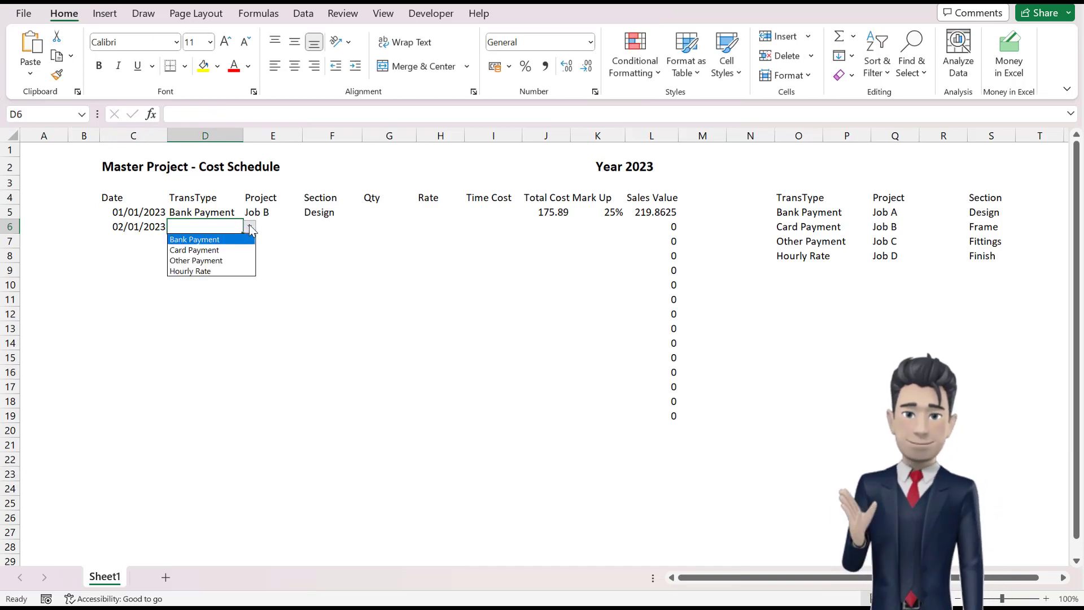
left_click(213, 270)
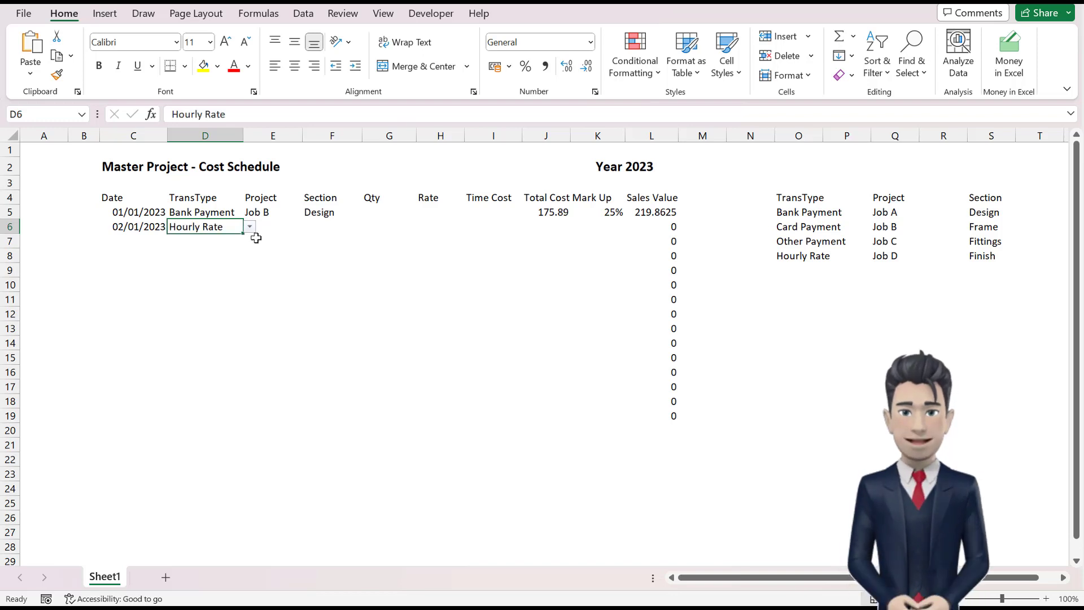
Choose Job D as the project and Frame as the section for row 6.
left_click(268, 224)
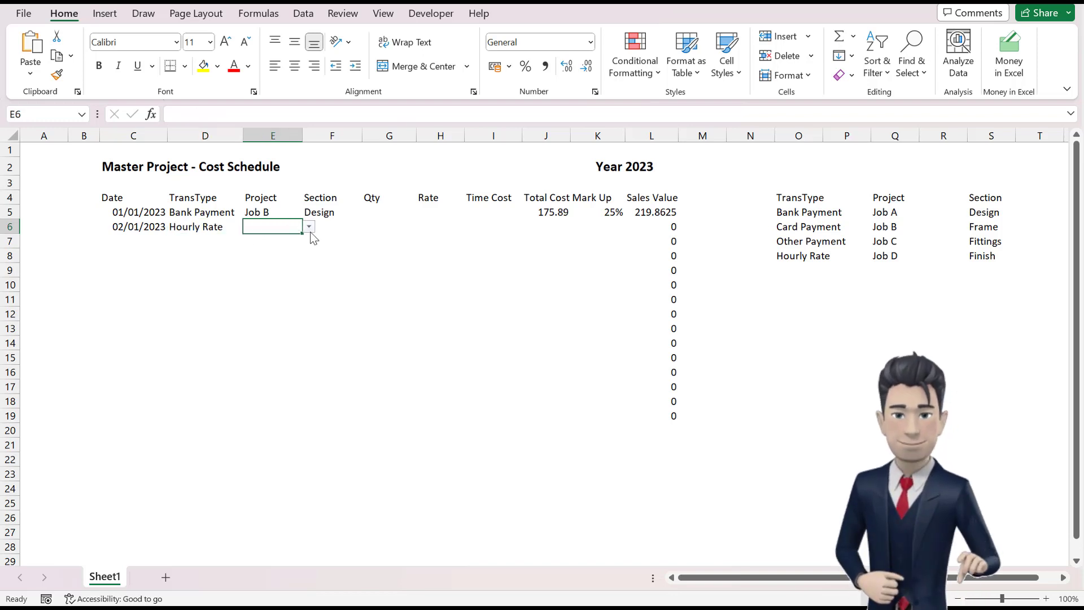
left_click(309, 227)
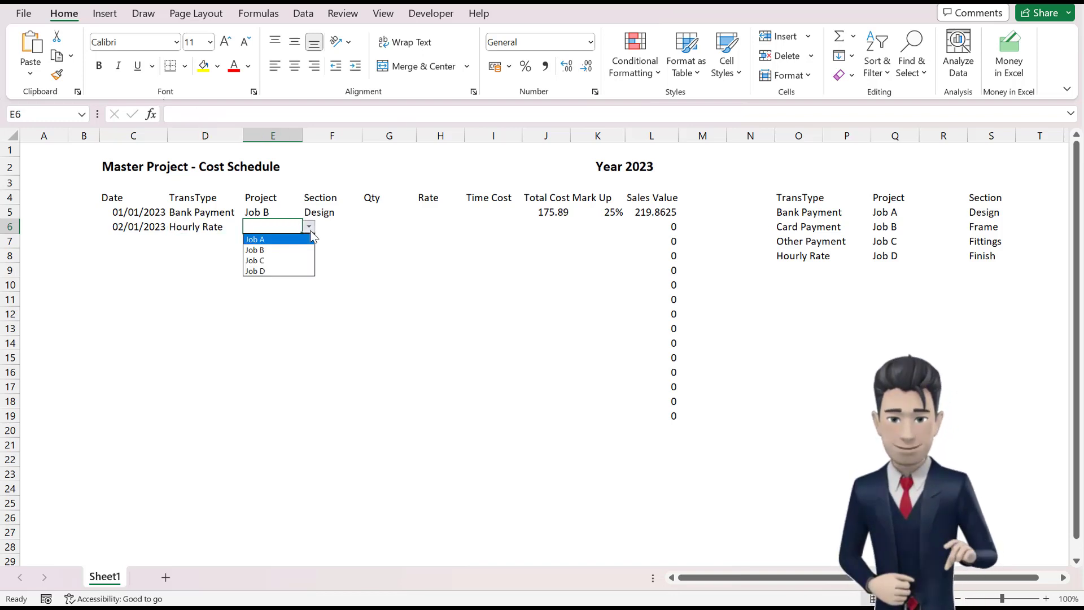
left_click(276, 271)
left_click(339, 228)
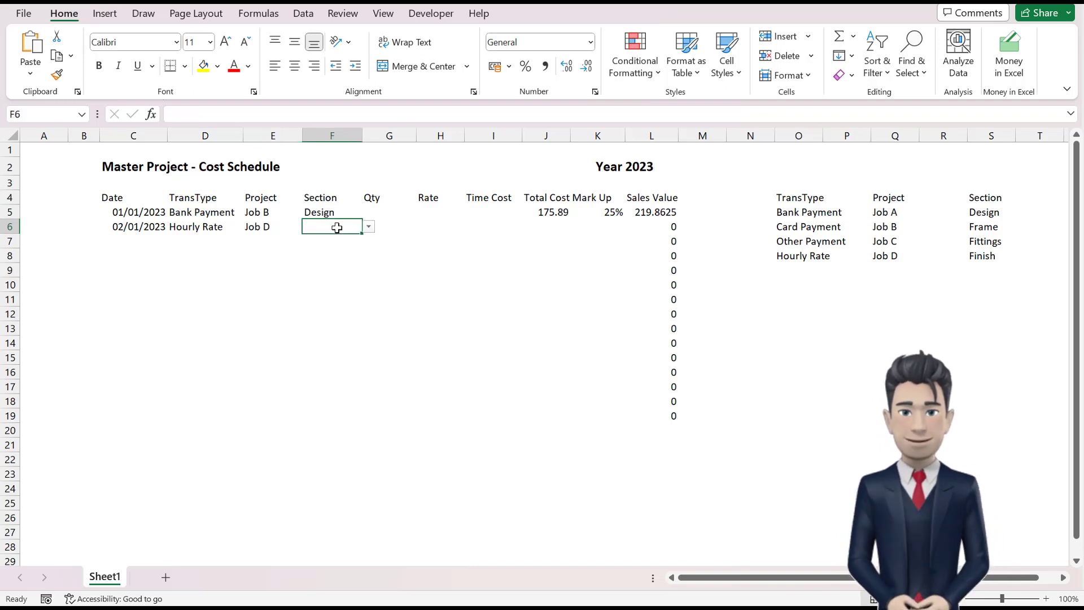
left_click(369, 228)
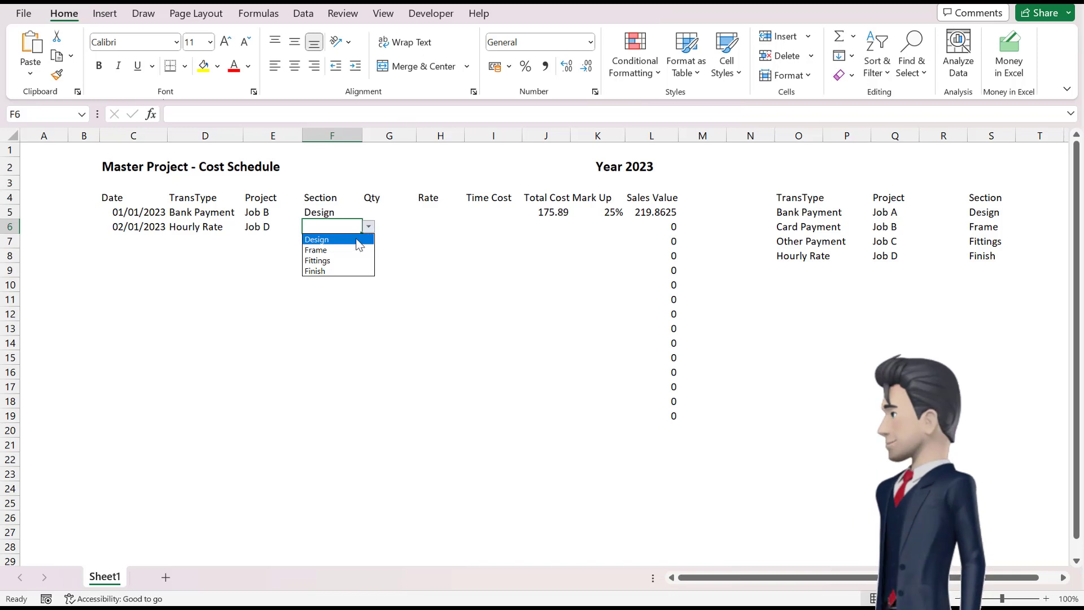
left_click(350, 250)
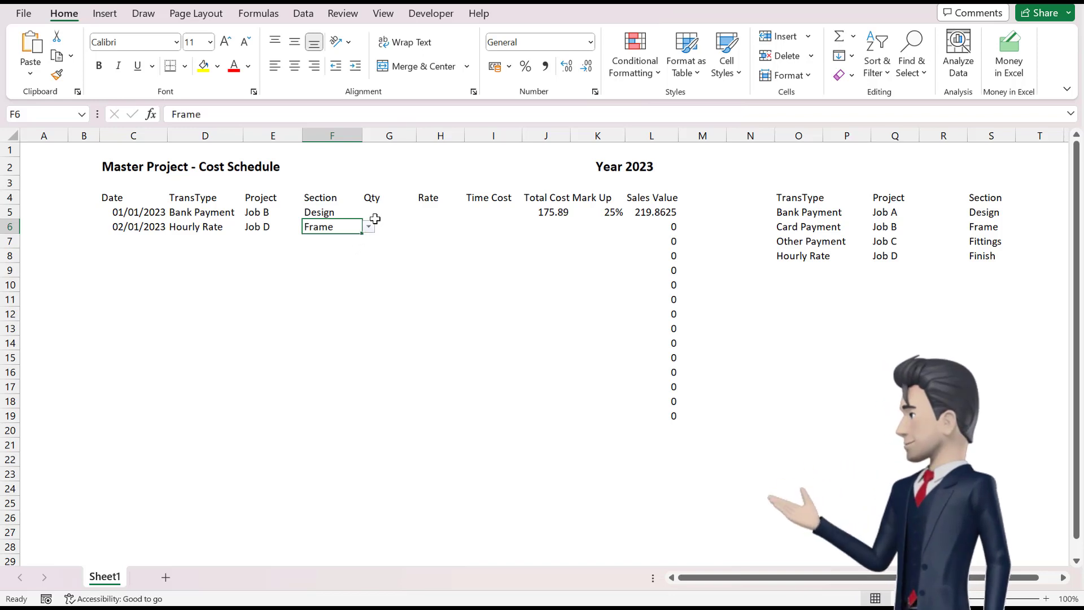
Enter quantity 15 in G6 and rate 17.5 in H6.
left_click(375, 215)
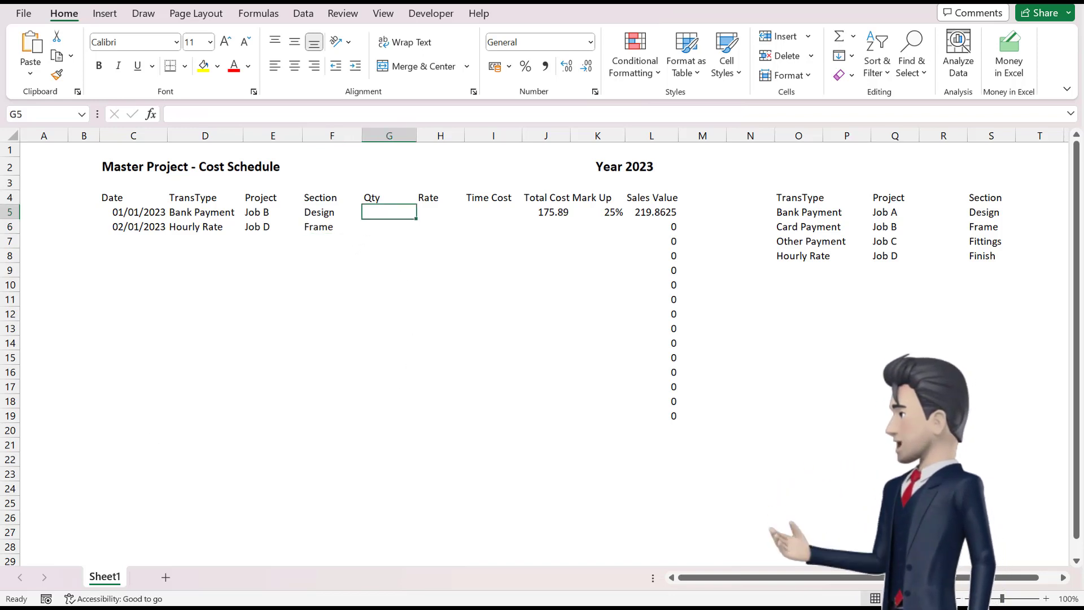
left_click(389, 227)
type("15")
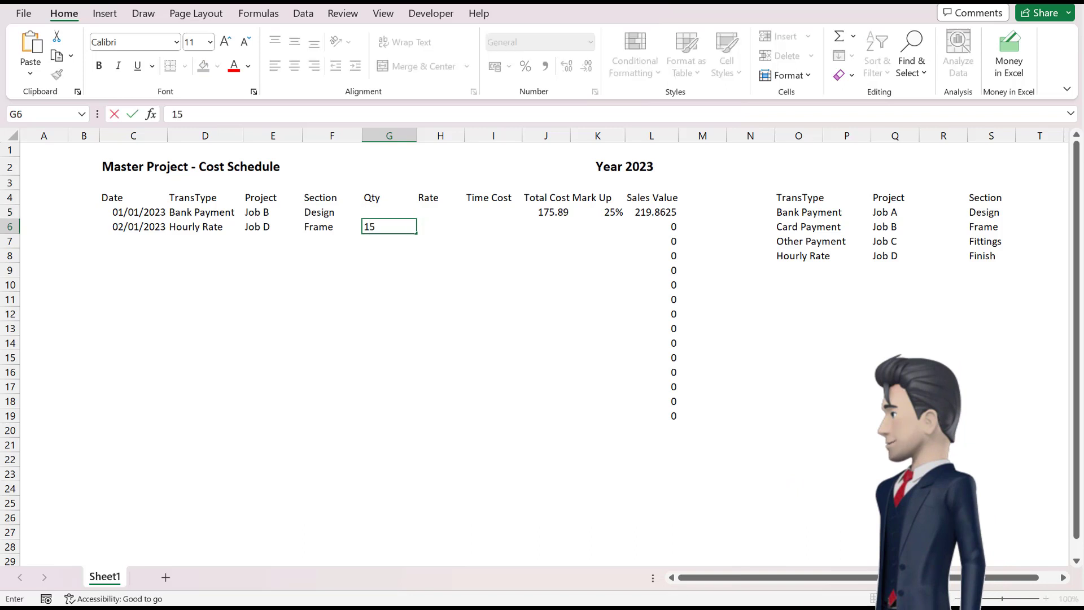
key("Tab")
type("17")
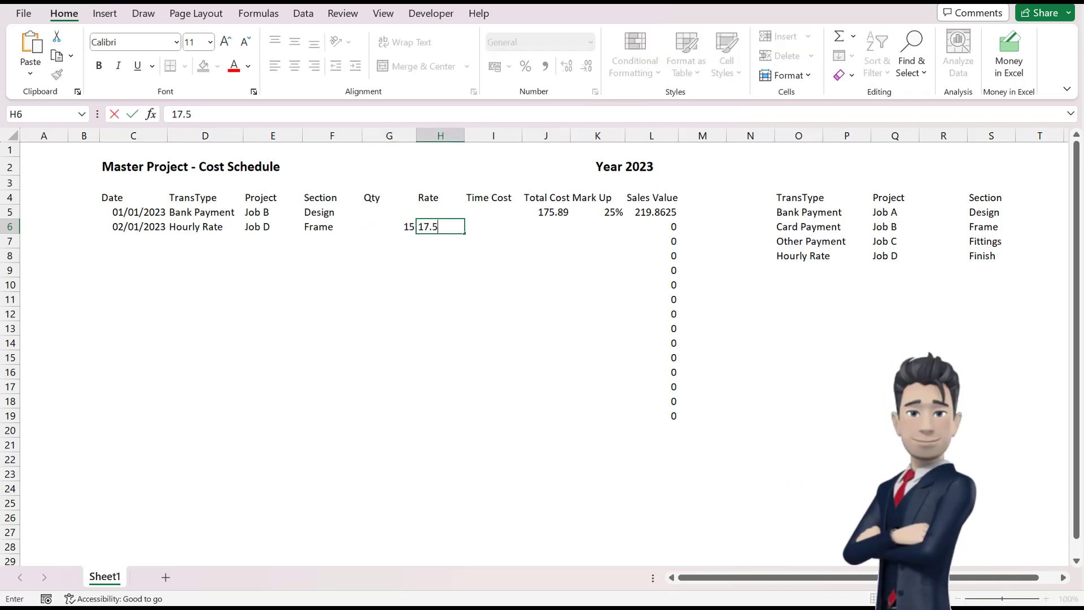
type(".5")
key("Tab")
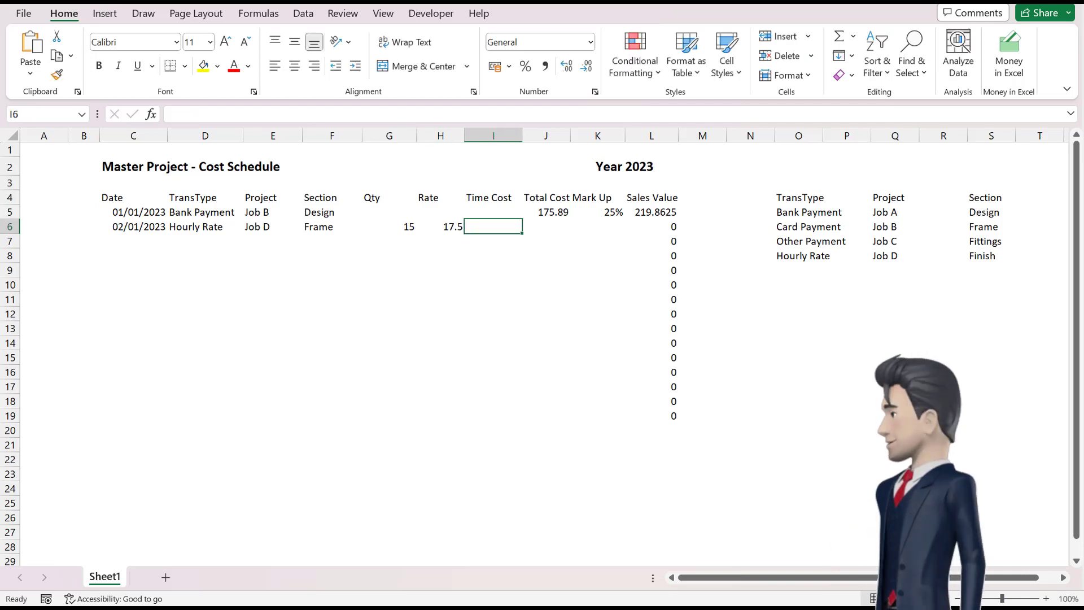
Enter =IF(D6="Hourly Rate",+G6*H6,0) in Time Cost I6, giving 262.5.
type("=i")
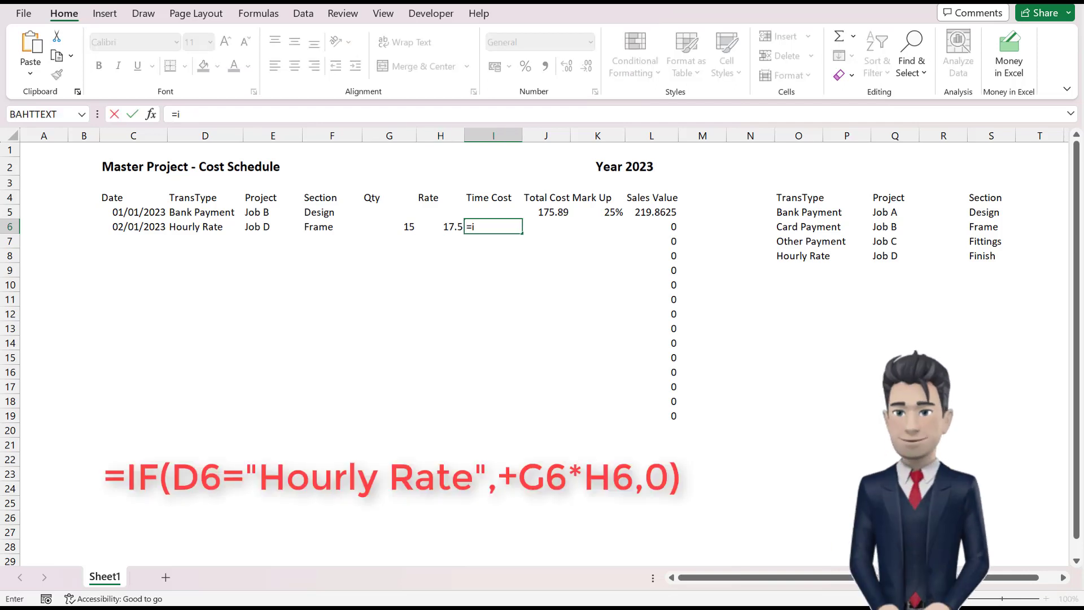
type("f(")
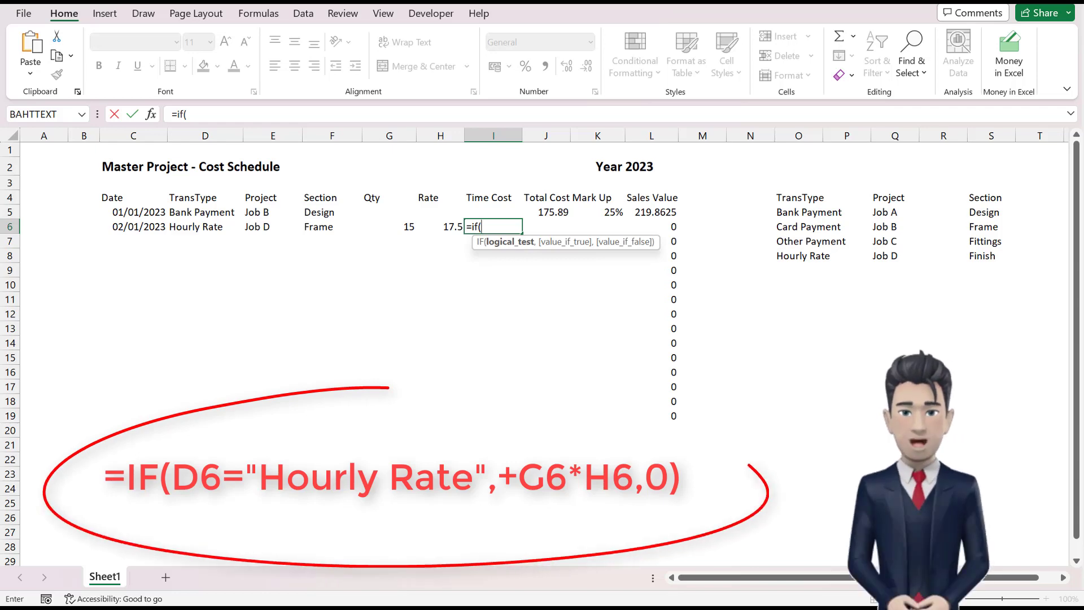
type("D6")
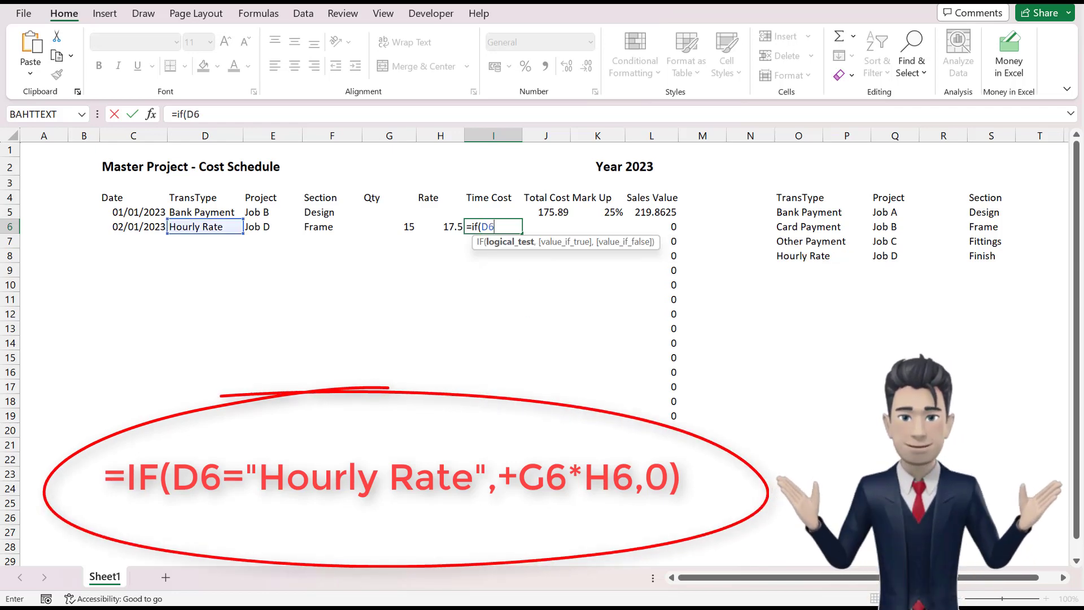
type("=")
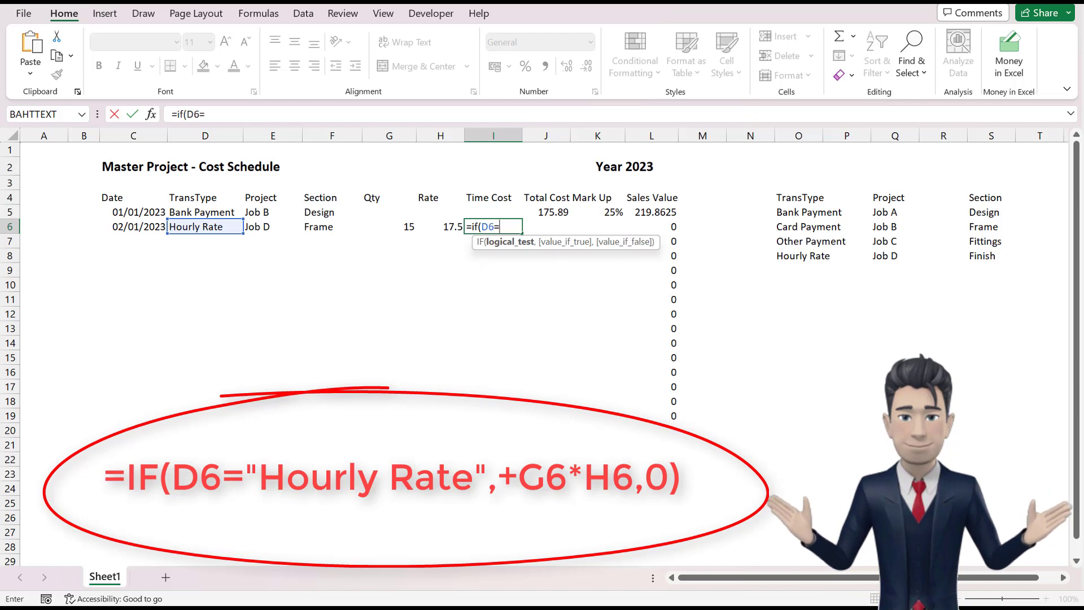
type("\"Hourly Rat")
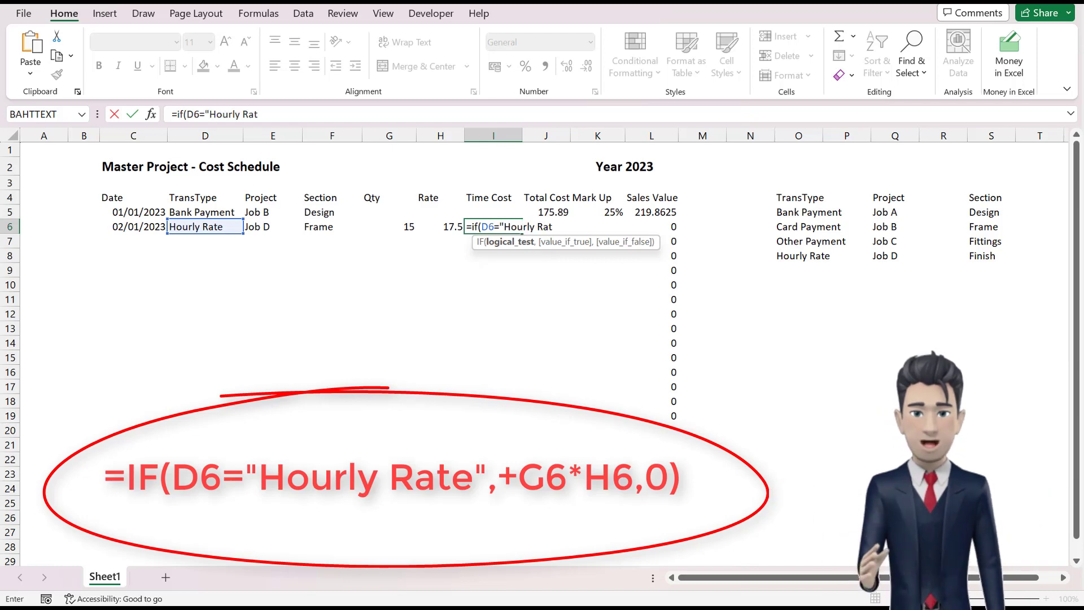
type("e\",")
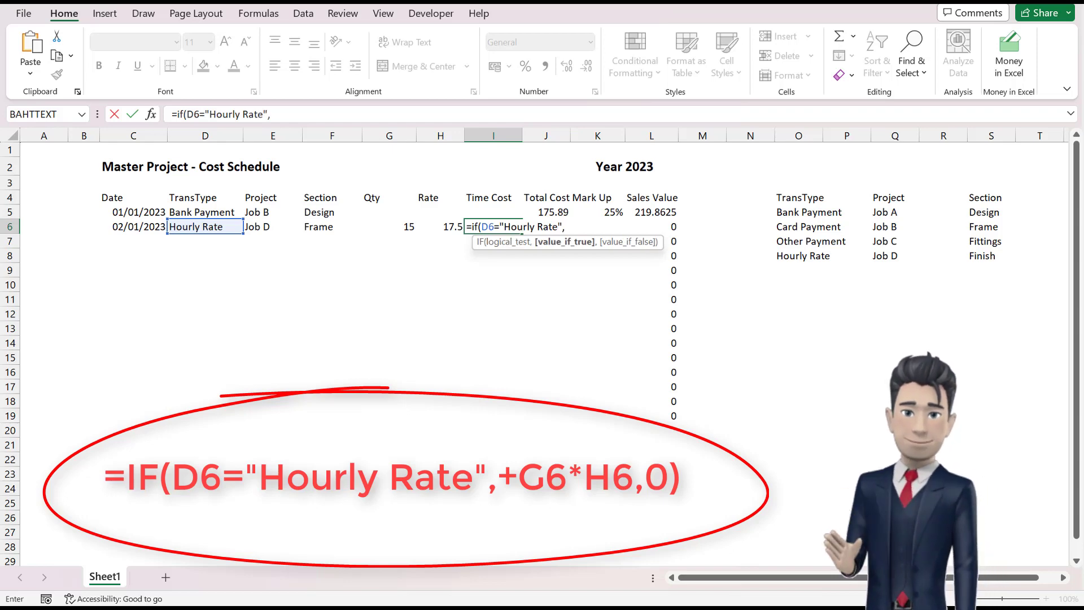
type("+G6")
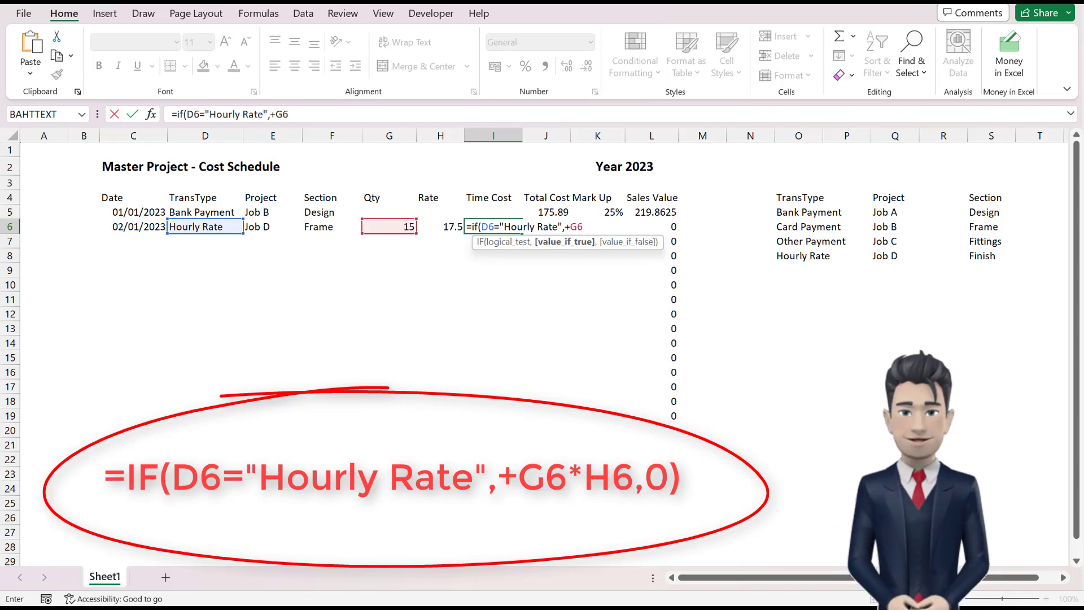
type("*H6")
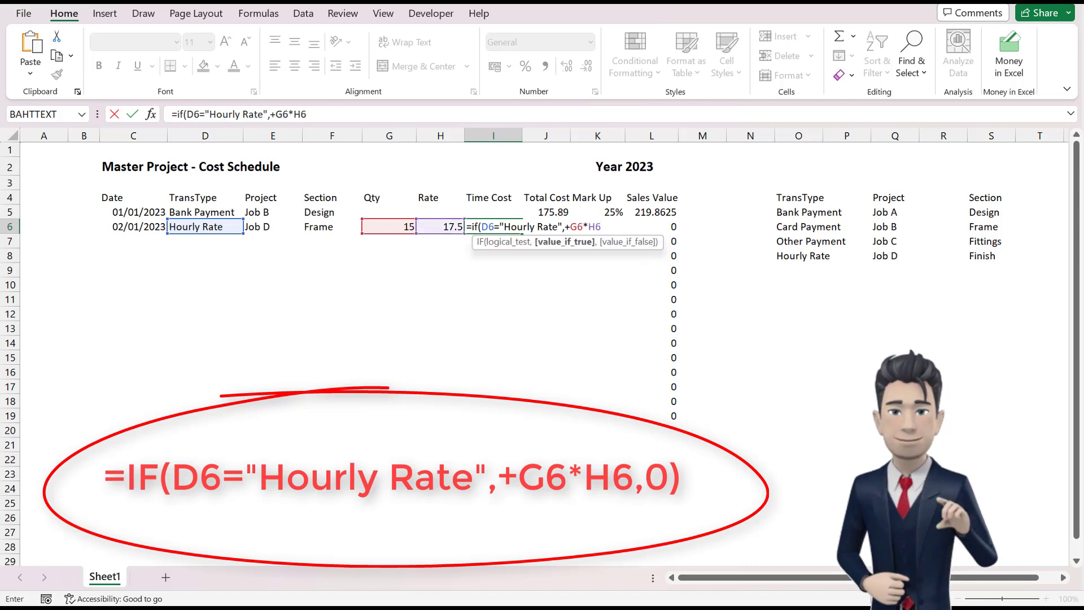
type(",0)")
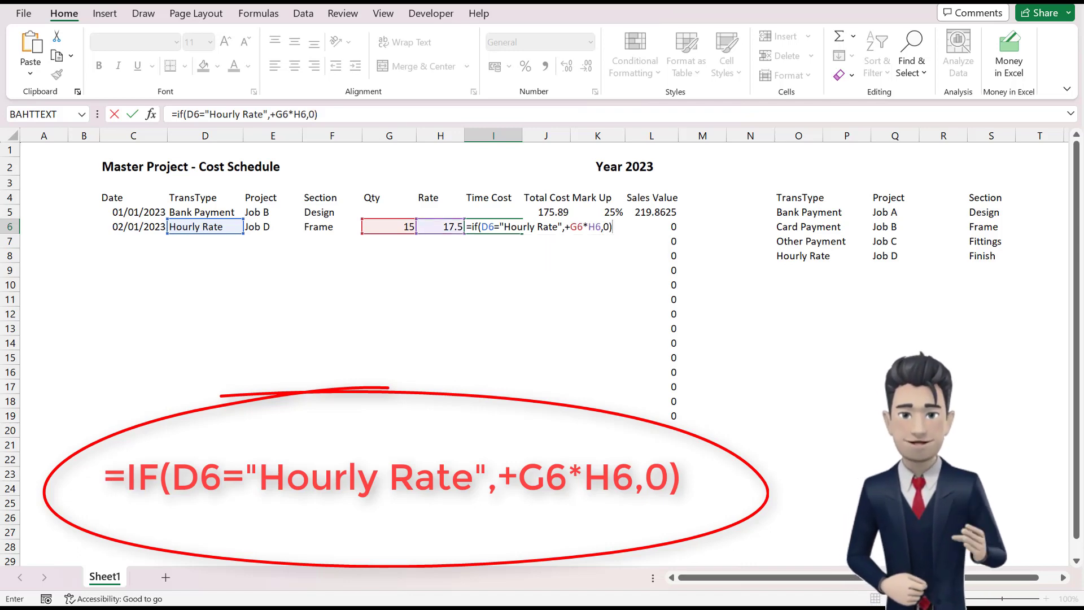
key("Return")
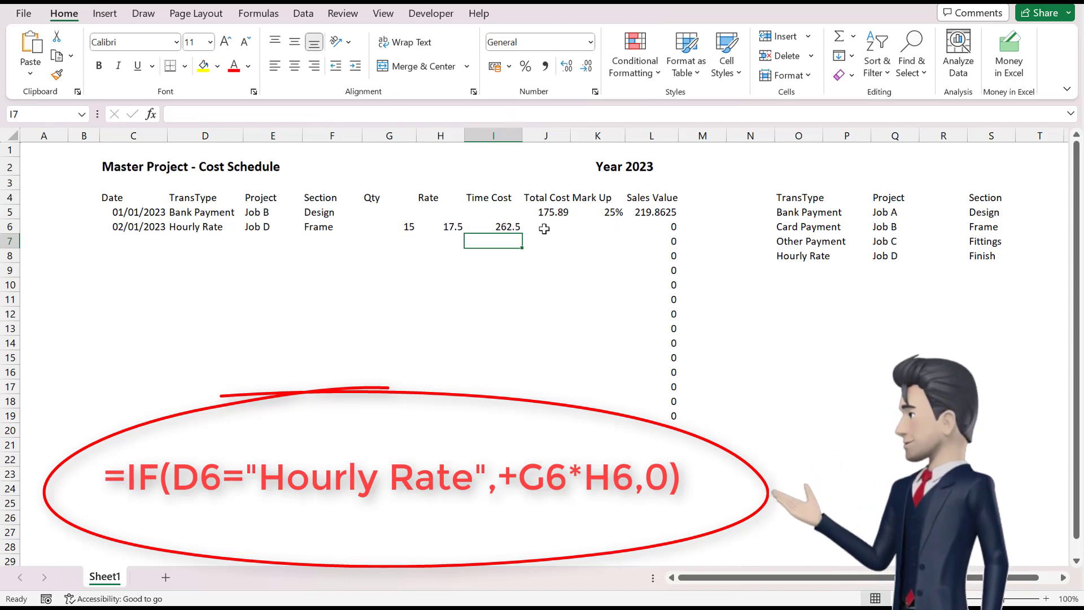
Review the formula's references to D6, G6 and H6.
left_click(202, 223)
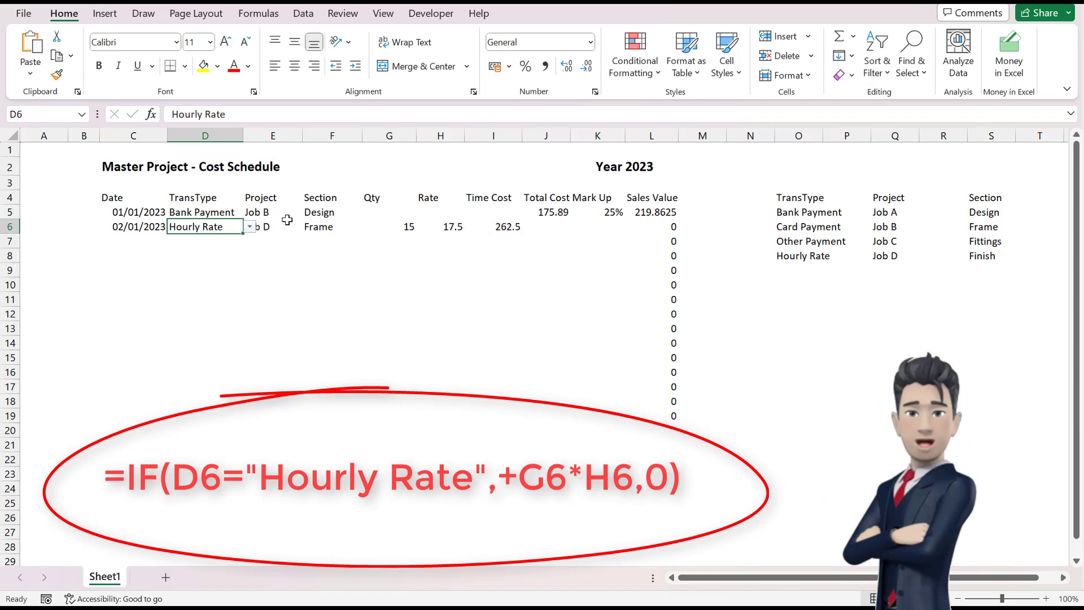
left_click(383, 224)
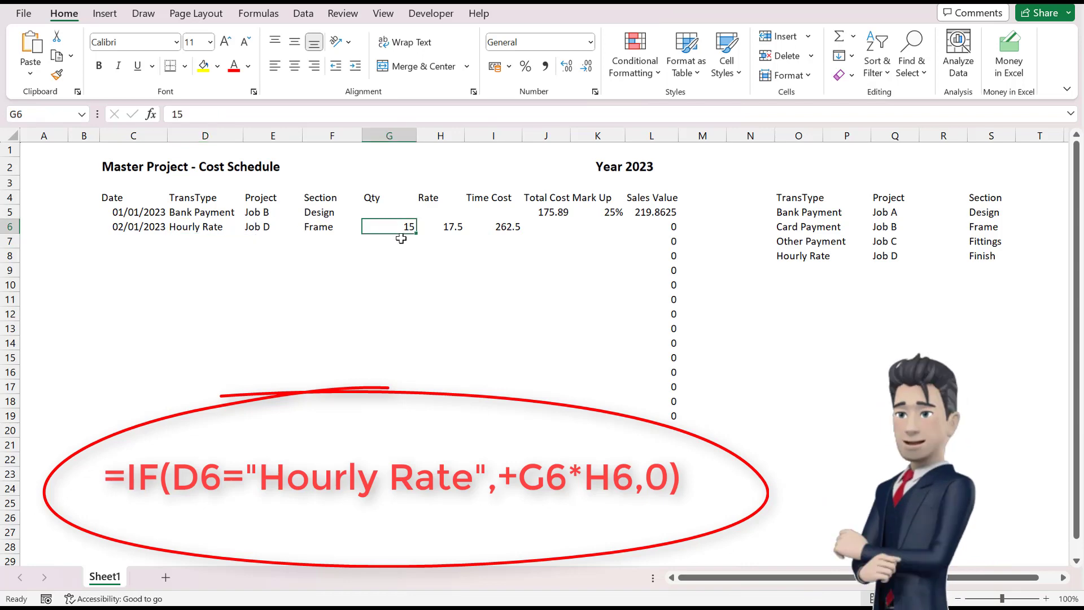
left_click(442, 226)
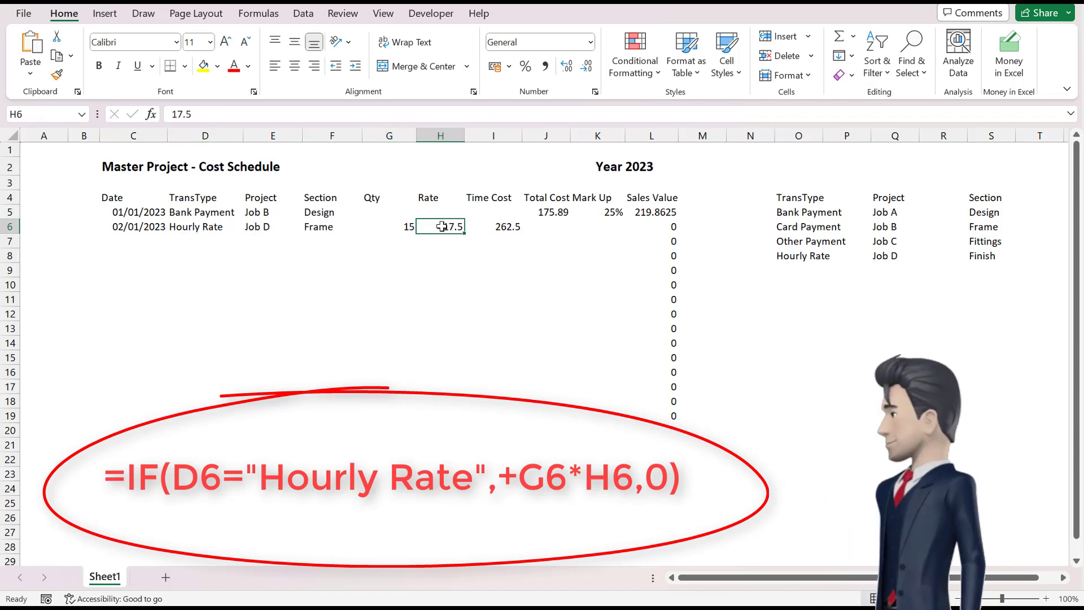
left_click(551, 226)
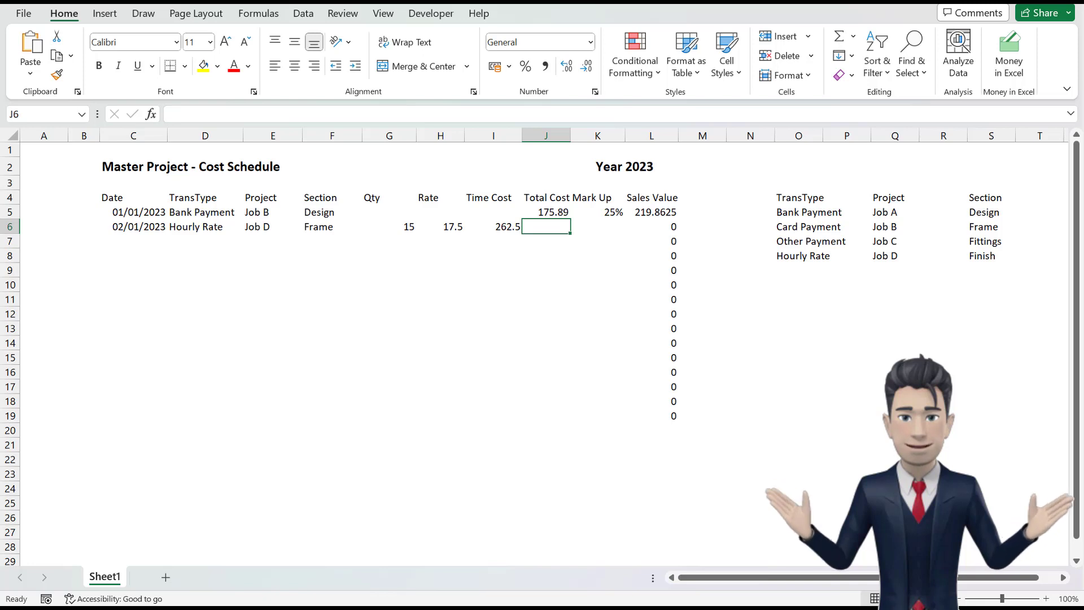
Set J6's Total Cost to =+I6, showing 262.5.
type("+")
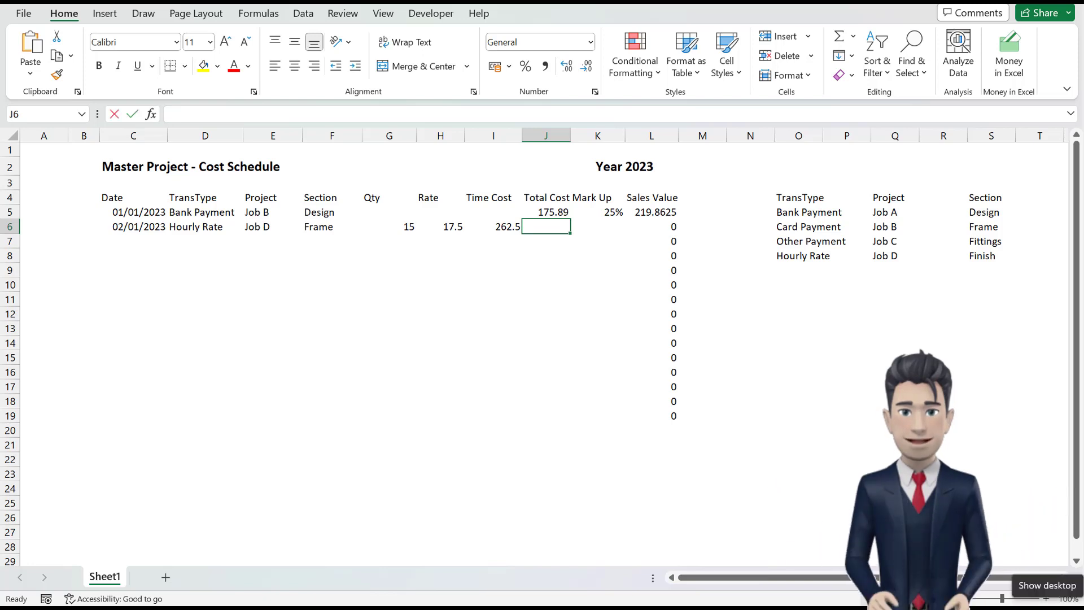
key("Left")
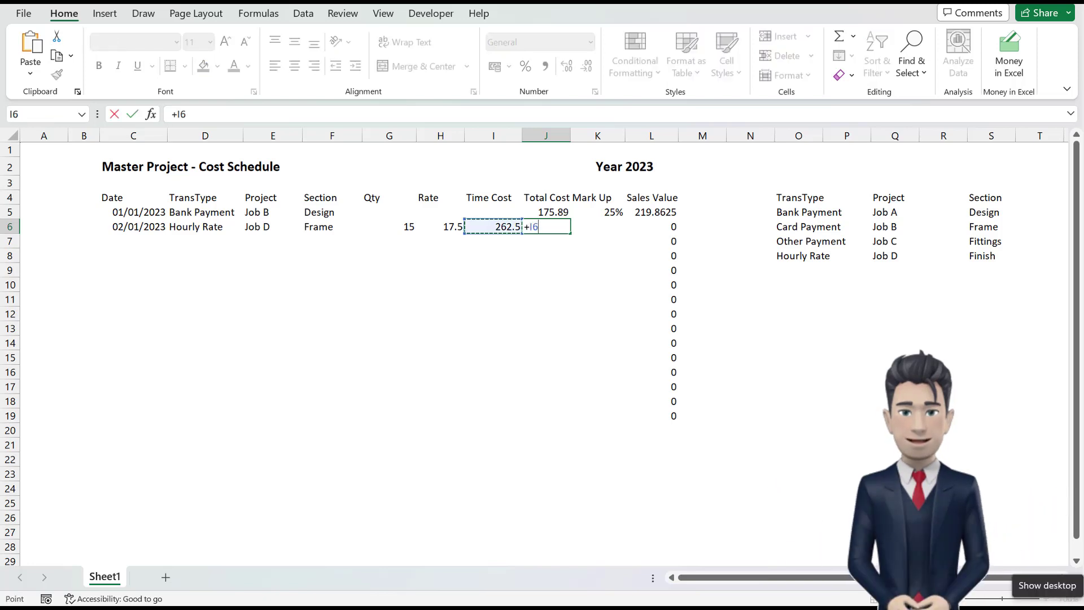
key("Return")
Set row 6's Mark Up to 35% in K6, giving a Sales Value of 354.375.
key("Up")
key("Right")
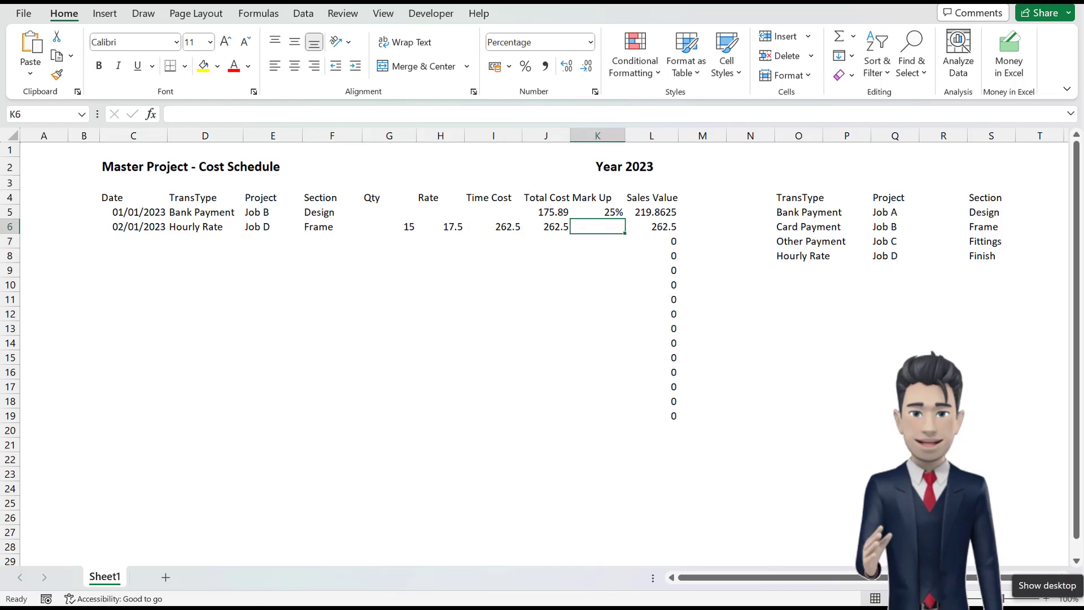
type(".35")
key("Return")
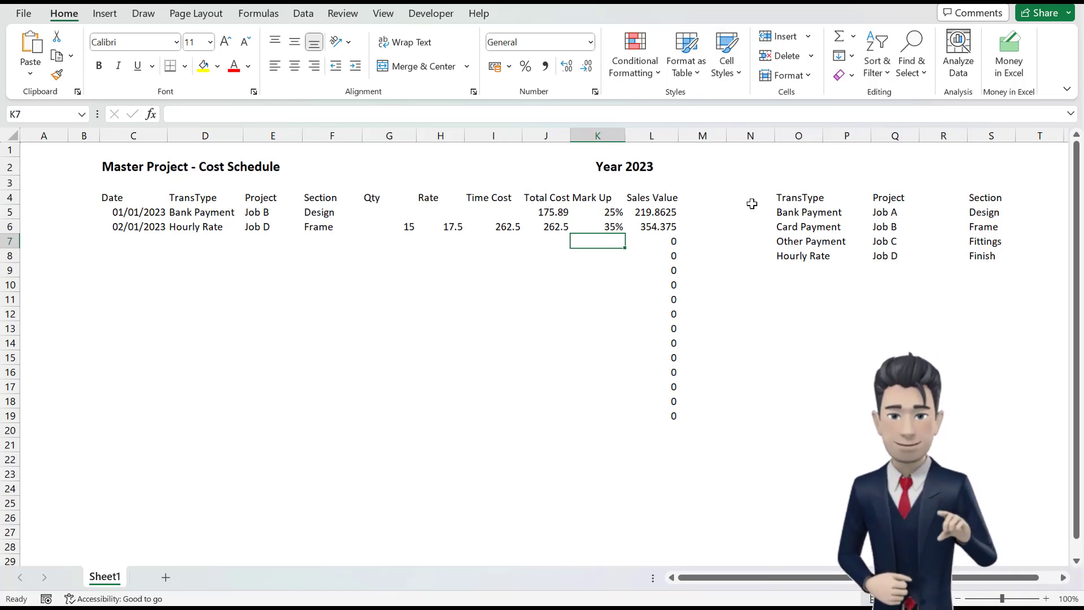
left_click(669, 228)
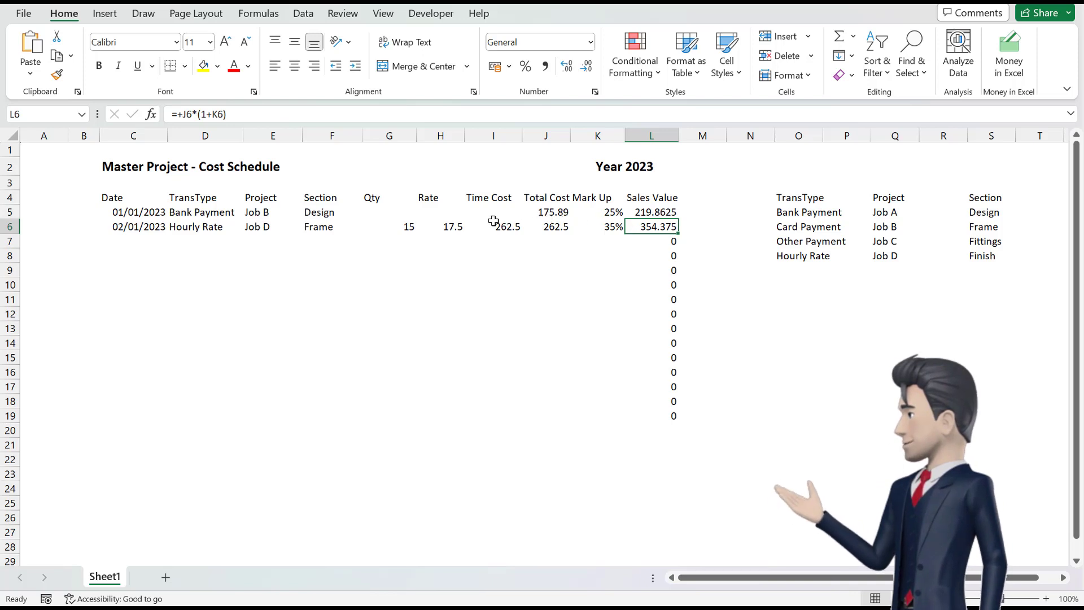
Fill the I6:J6 Time Cost and Total Cost formulas down to row 19.
left_click_drag(494, 225, 535, 227)
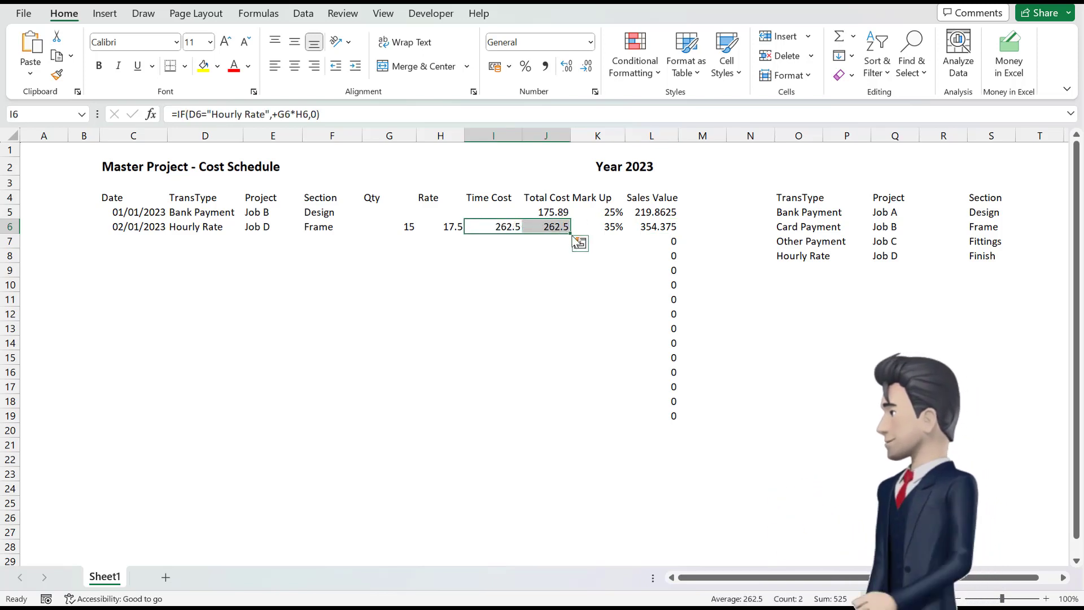
left_click_drag(570, 232, 589, 420)
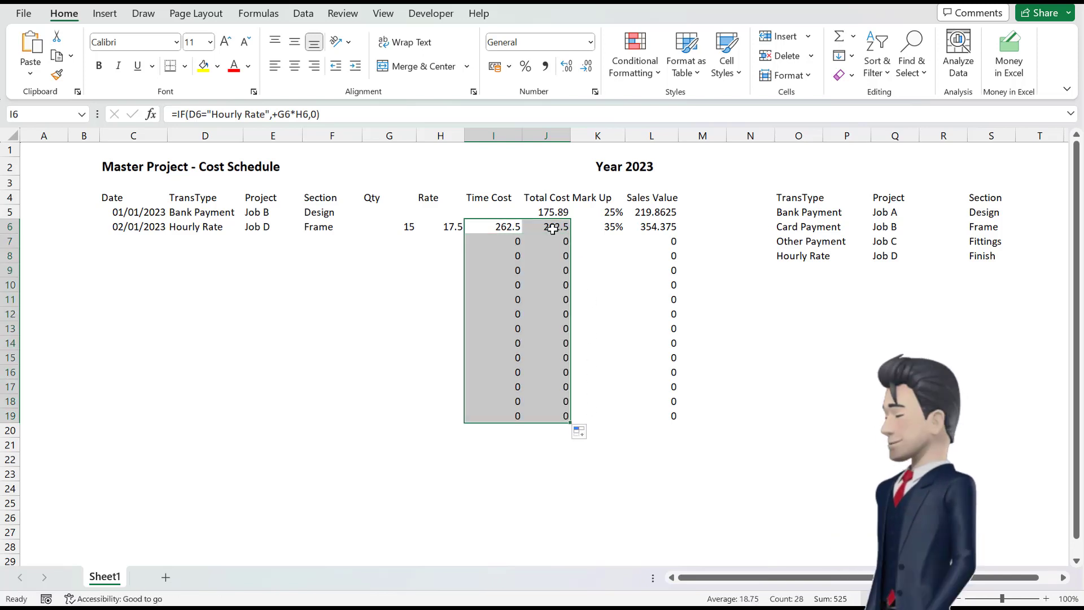
left_click_drag(553, 228, 570, 210)
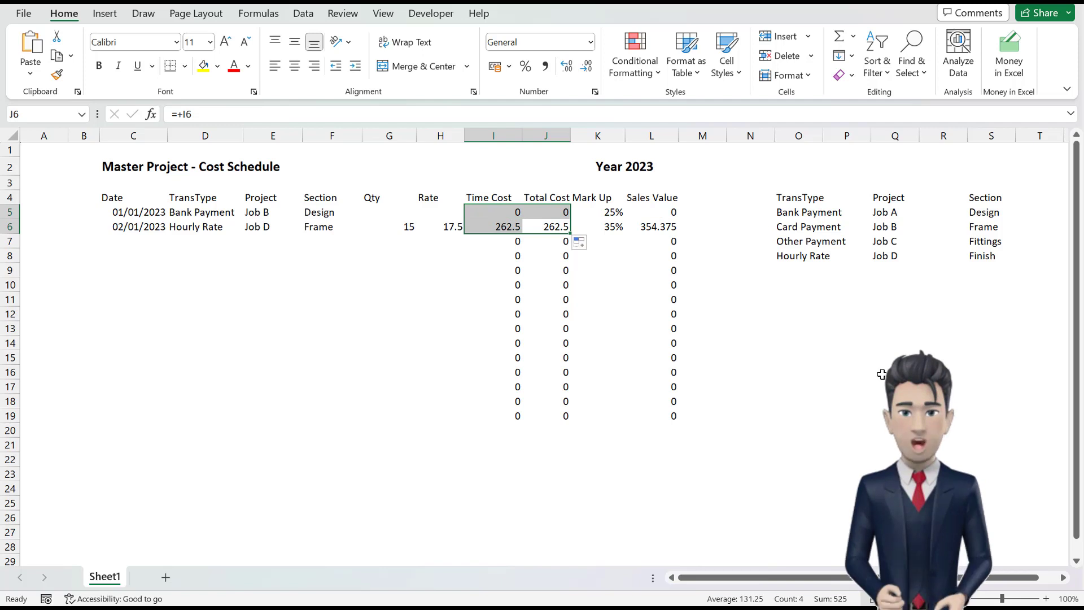
left_click(128, 241)
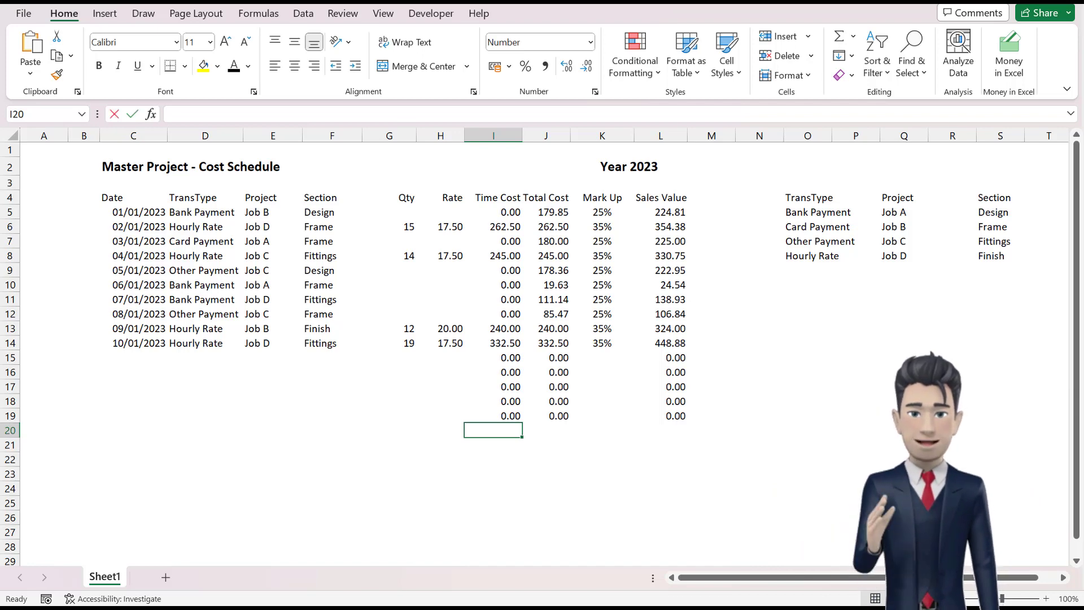
Add SUBTOTAL(9,…) totals in I20, J20 and L20: 1,080.00, 1,834.45 and 2,401.06.
type("=SUBT")
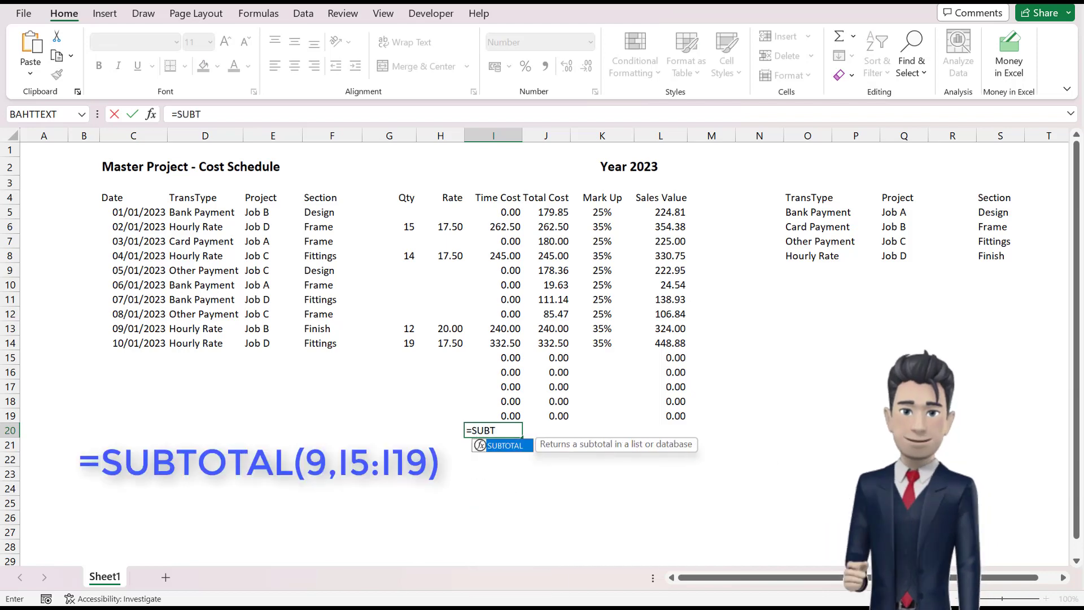
type("OTAL(9")
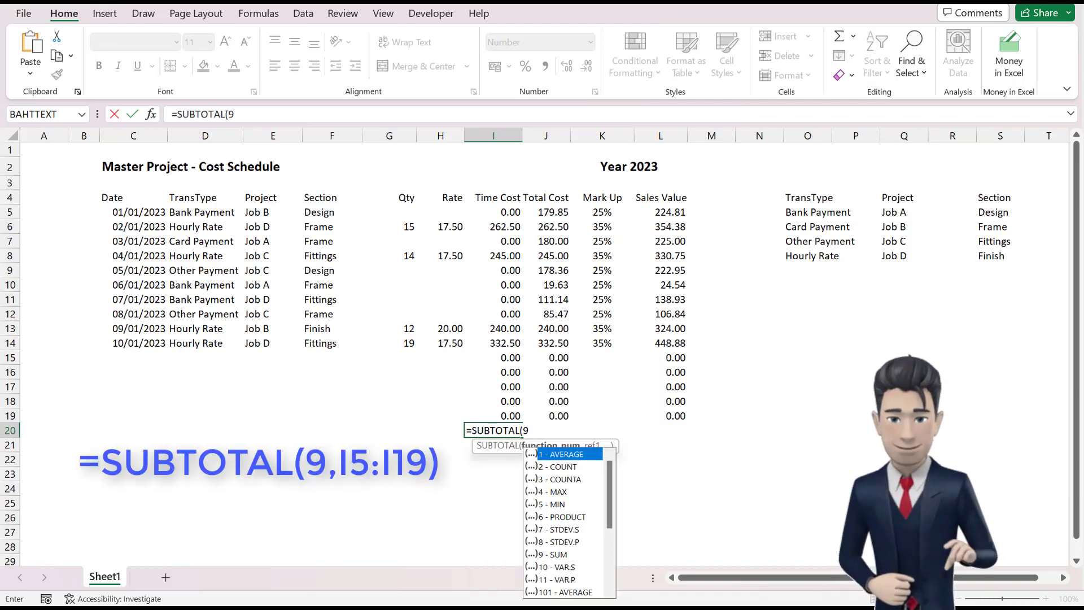
type(",")
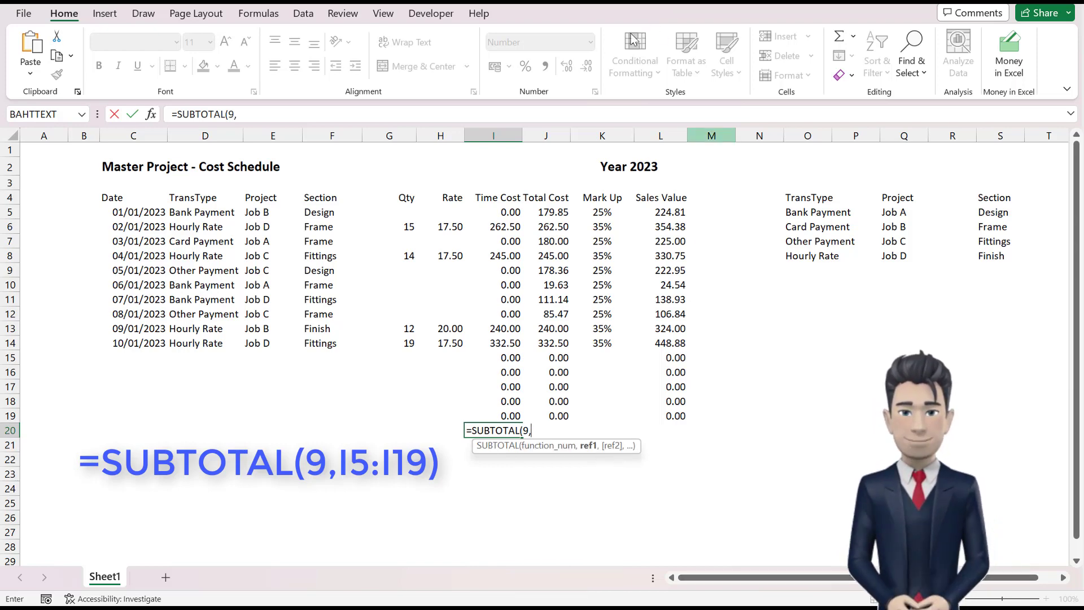
left_click_drag(492, 215, 494, 418)
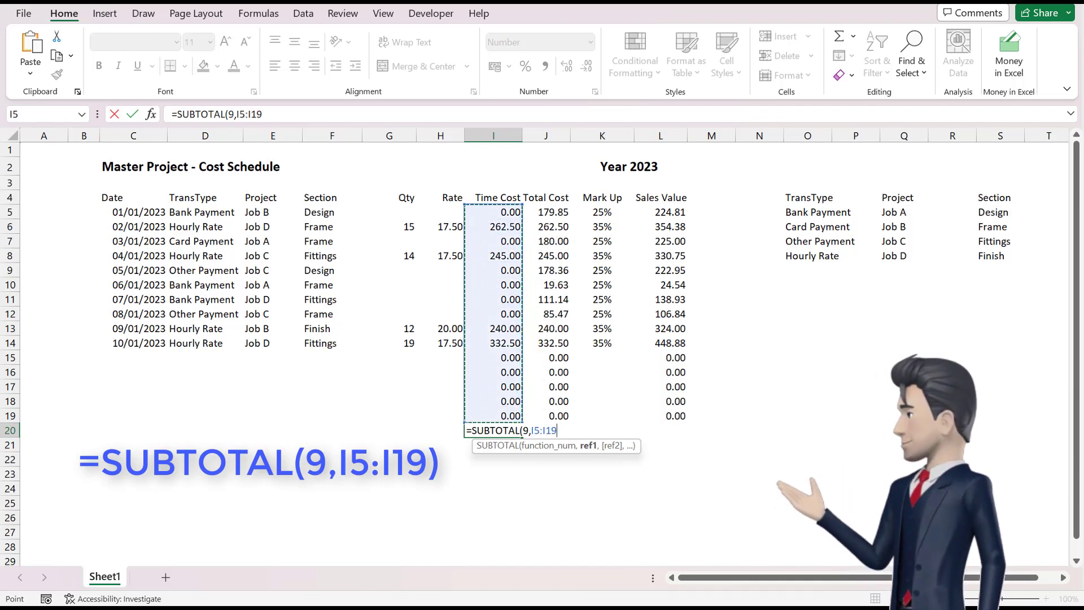
key("Tab")
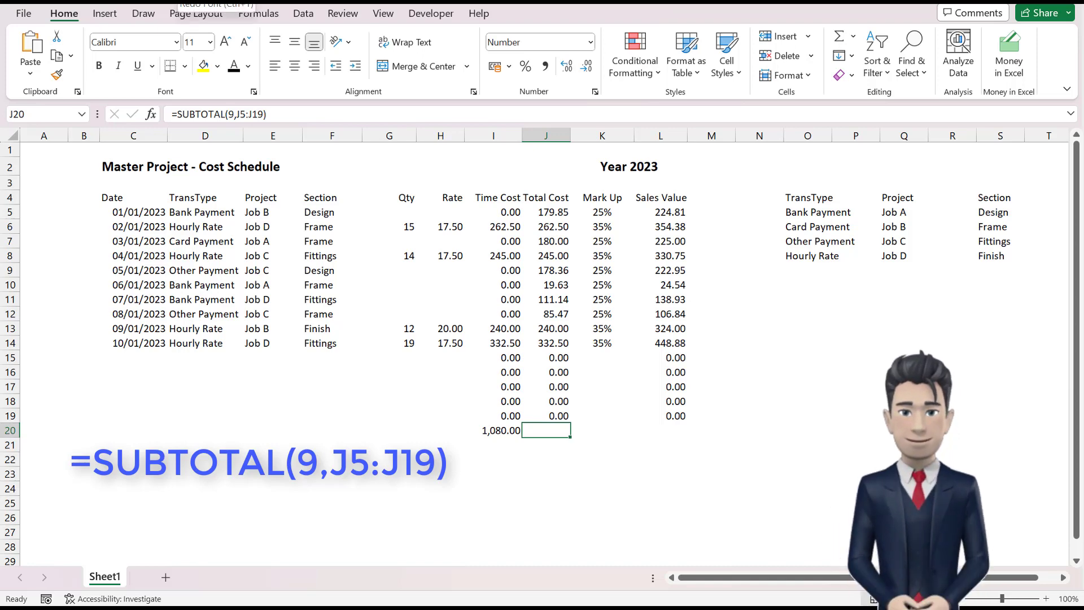
key("Right")
key("Right")
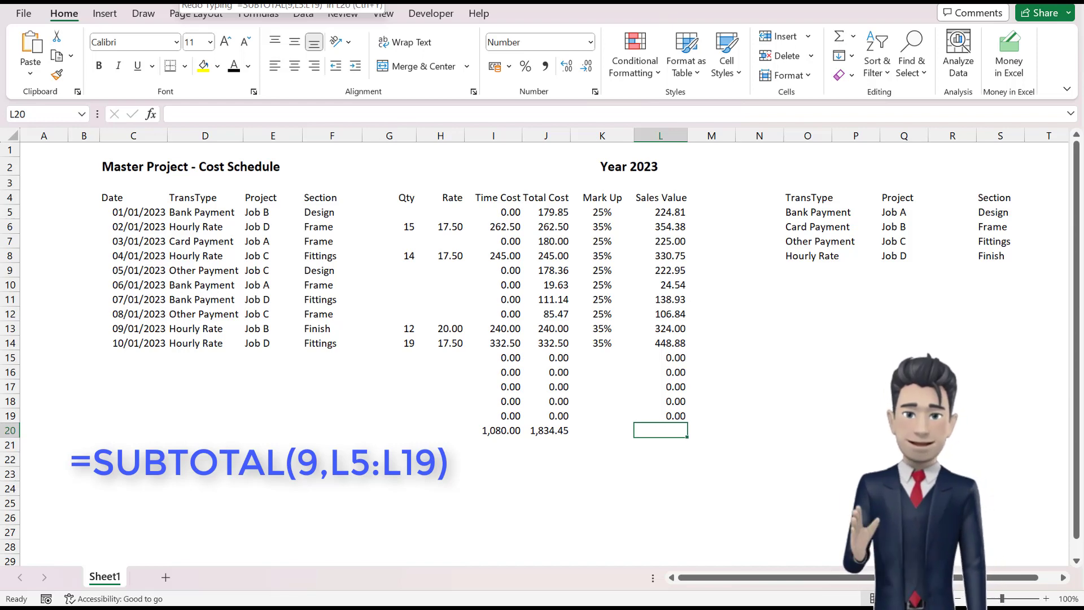
key("ctrl+y")
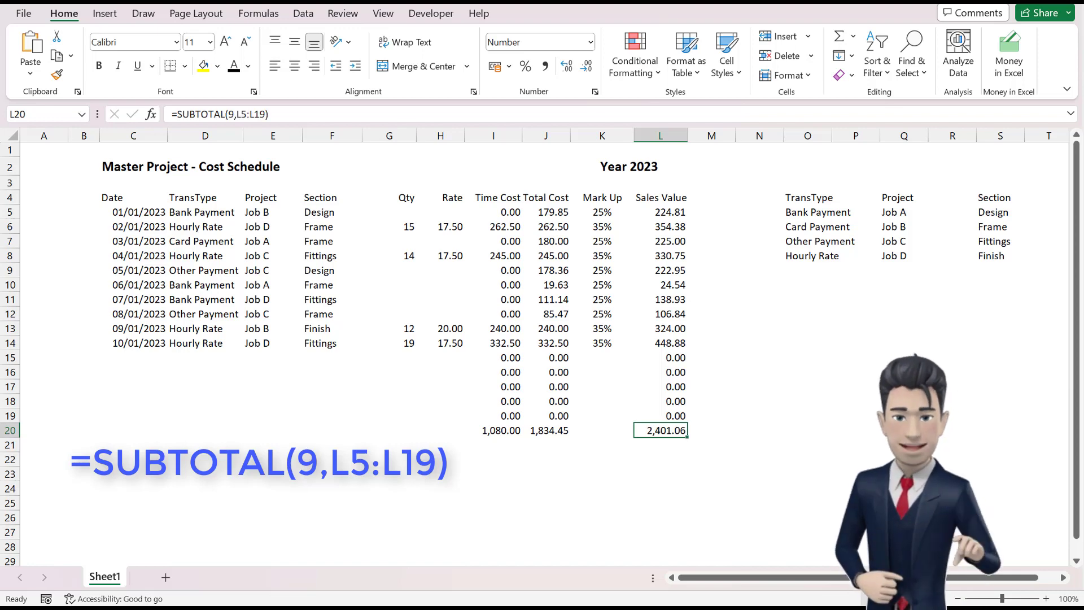
left_click(602, 430)
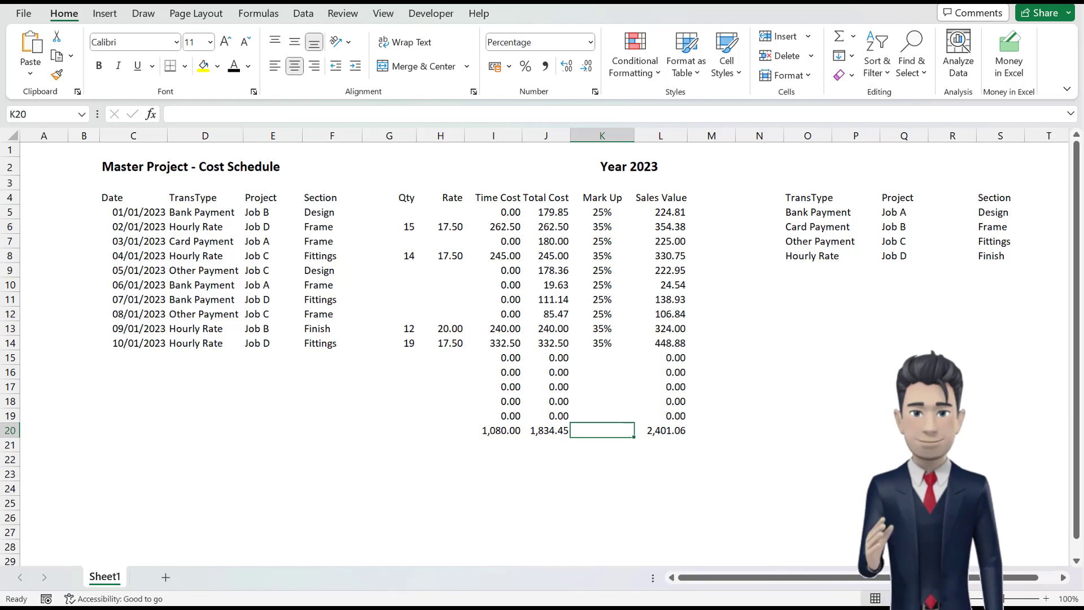
Enter =(+L20/J20)-1 in K20 to show the 31% overall mark-up.
type("=")
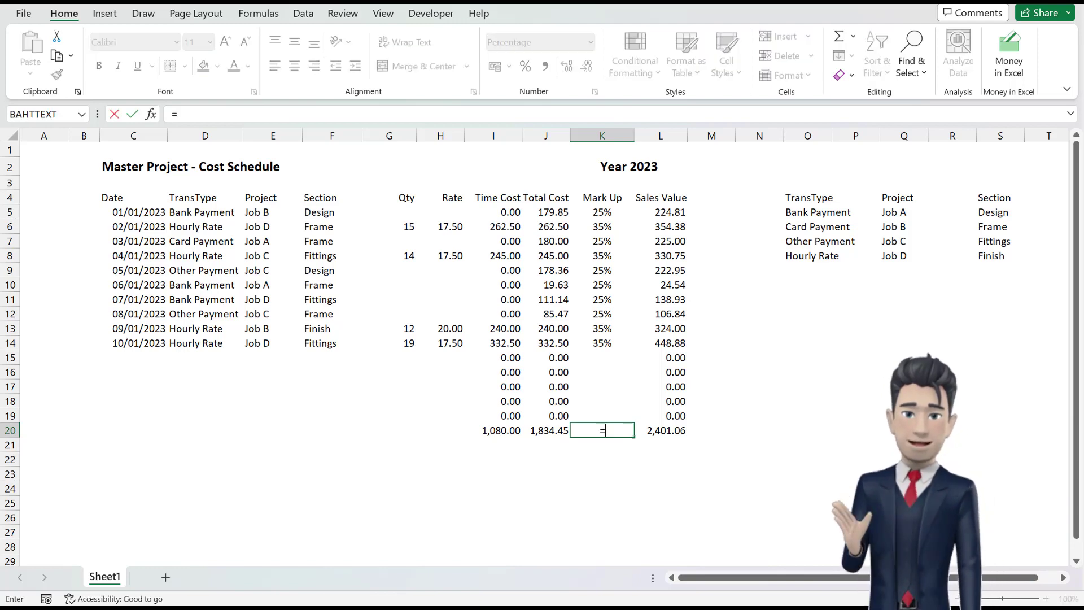
type("(")
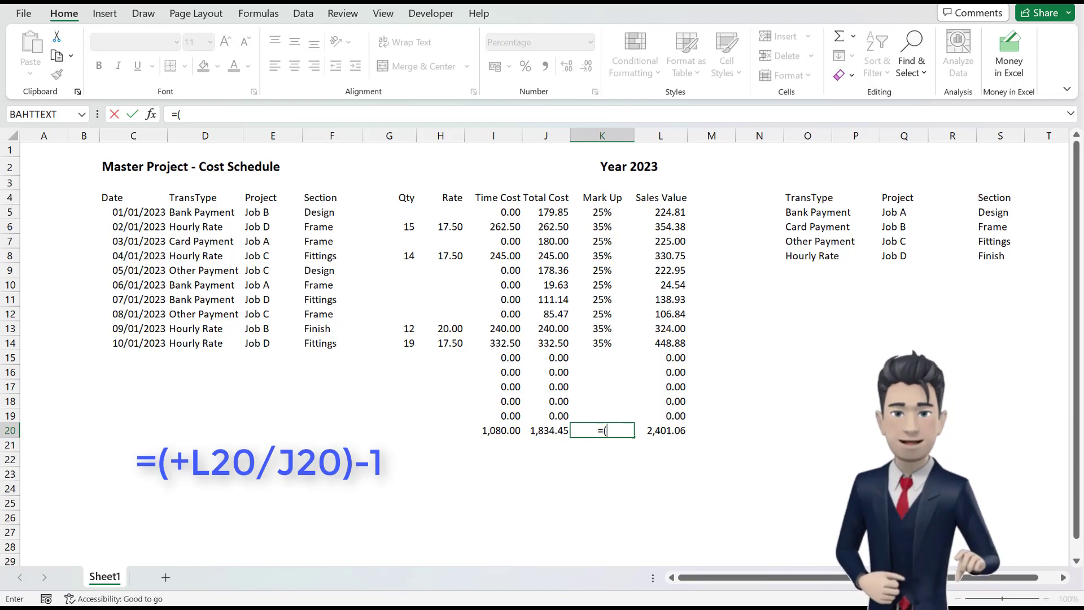
type("L")
key("BackSpace")
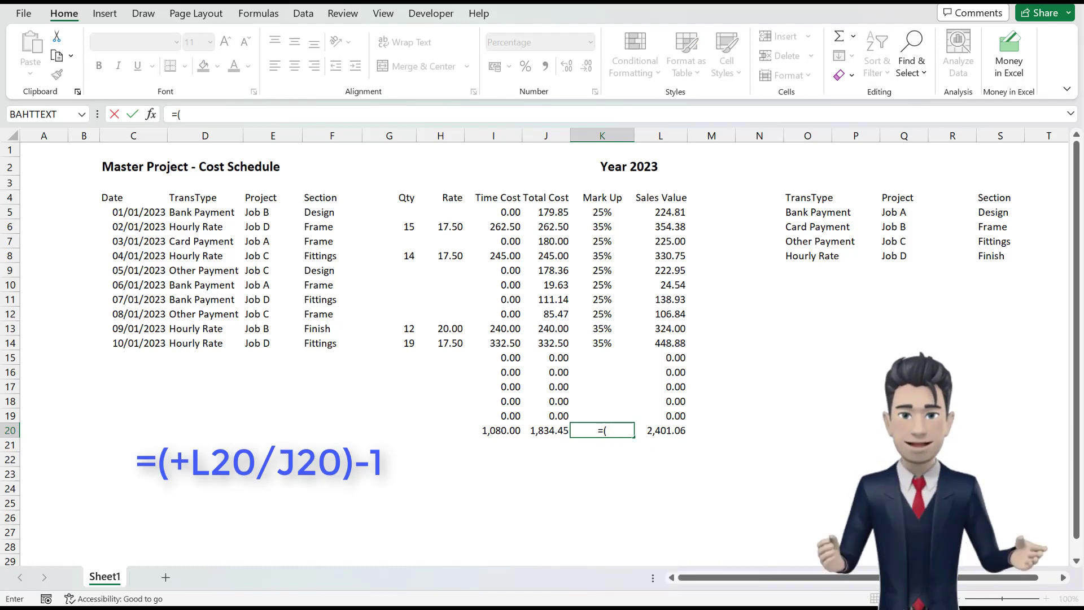
type("+L20/J20)")
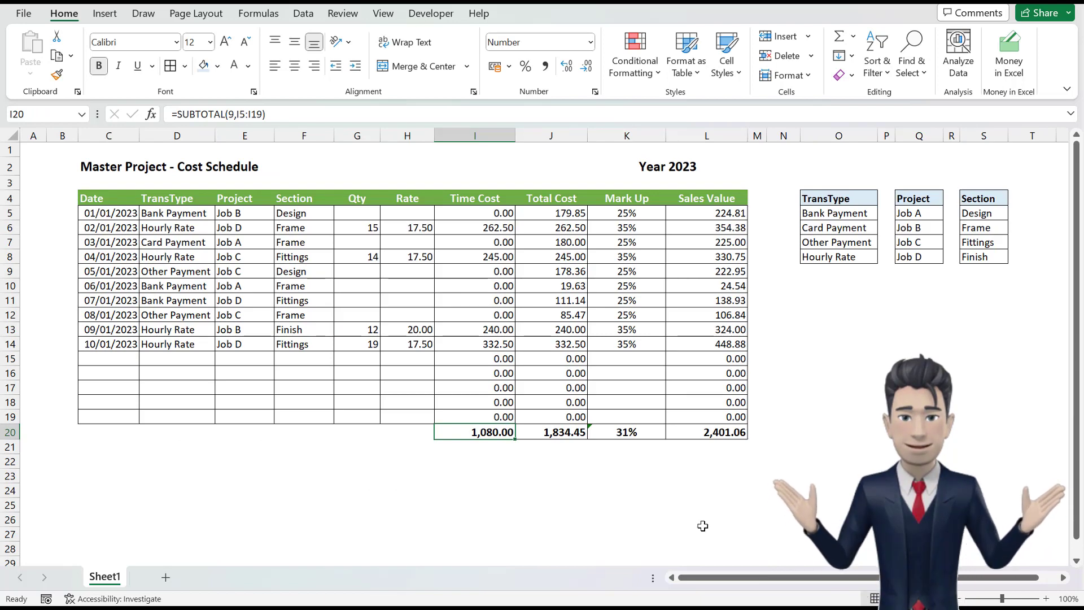
Add filter arrows to every schedule heading, Date through Sales Value.
left_click(422, 289)
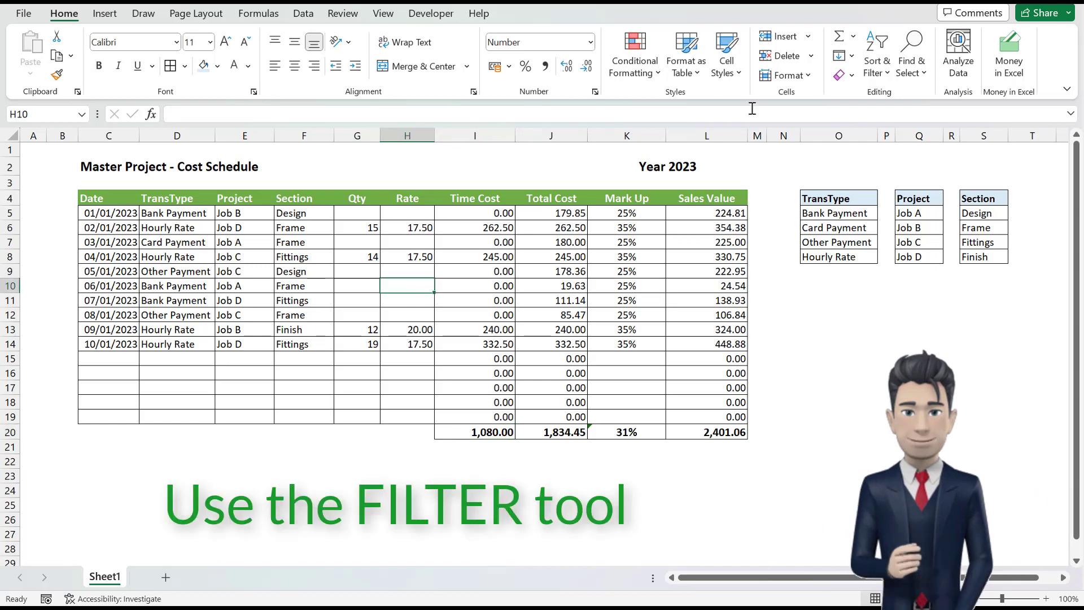
left_click(876, 61)
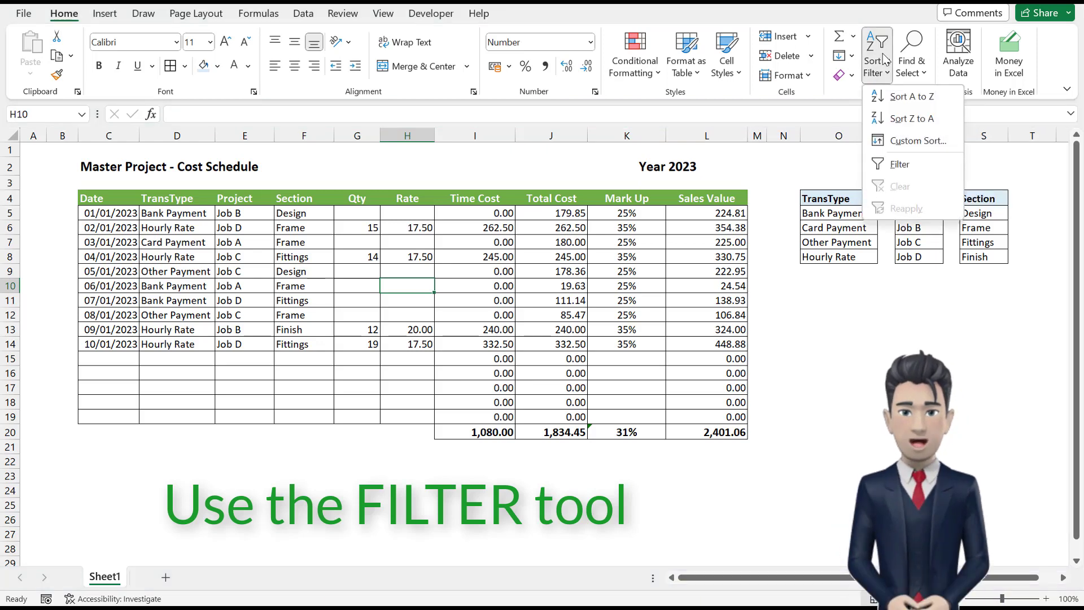
left_click(893, 172)
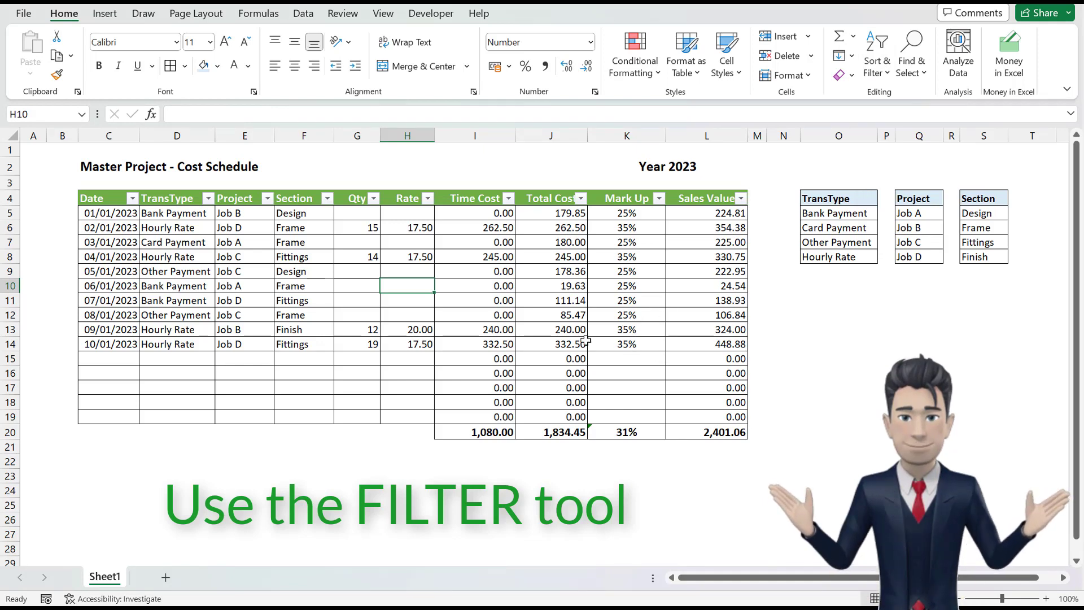
left_click(210, 228)
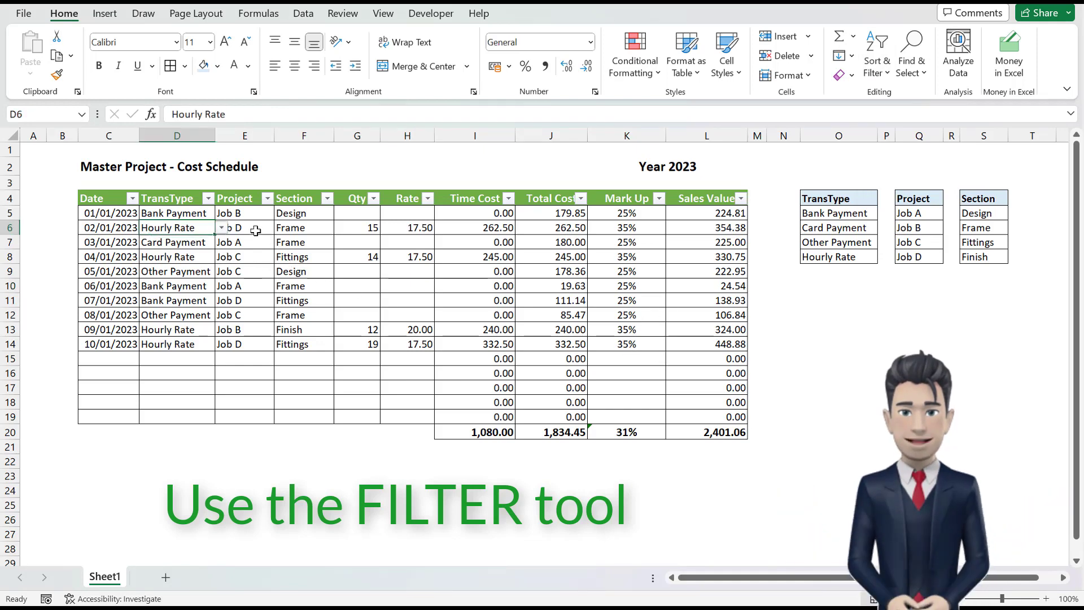
key("Right")
key("Right")
key("Right")
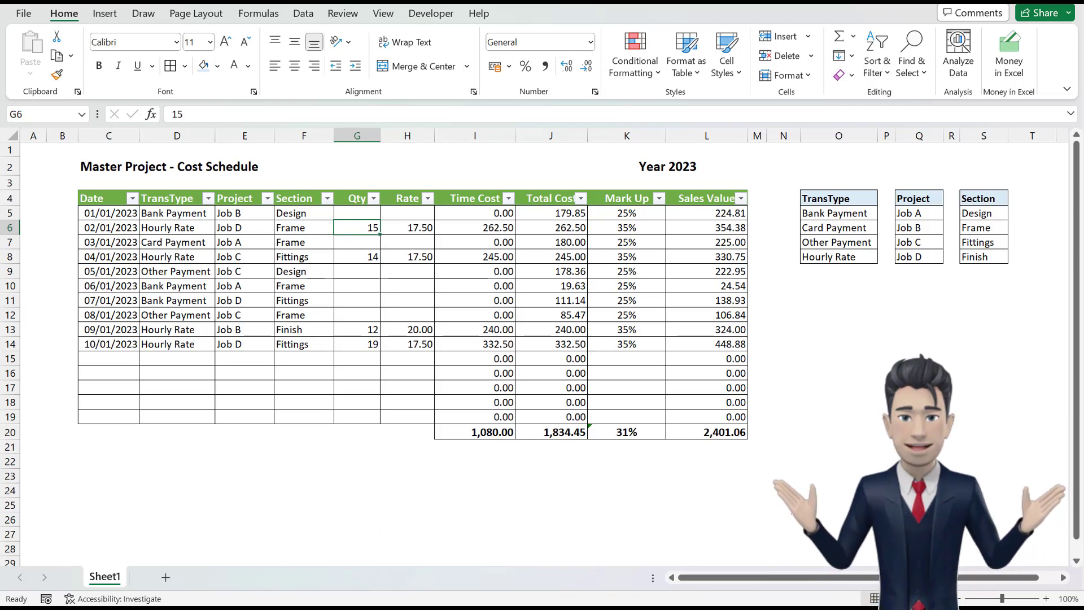
Filter the Project column to Job C, leaving three rows with totals 245.00, 508.83, 30%, 660.54.
left_click(268, 198)
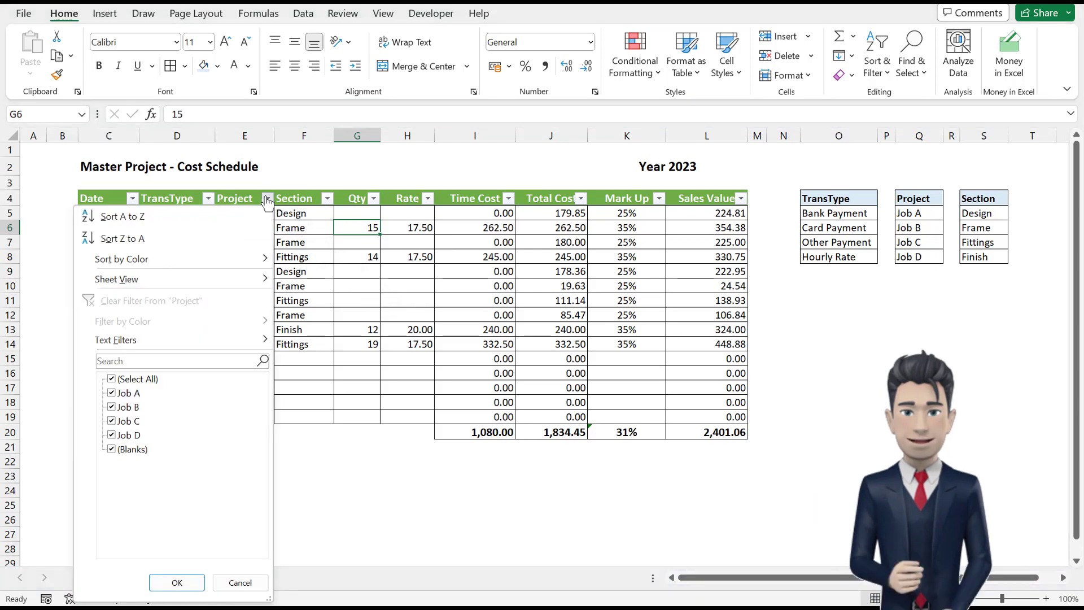
left_click(111, 379)
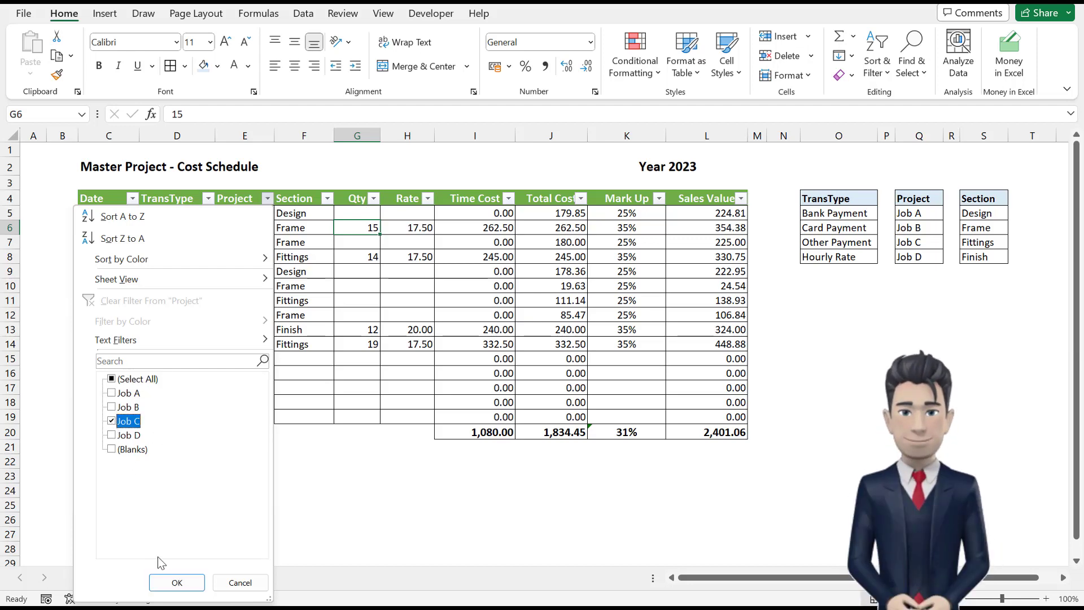
left_click(176, 582)
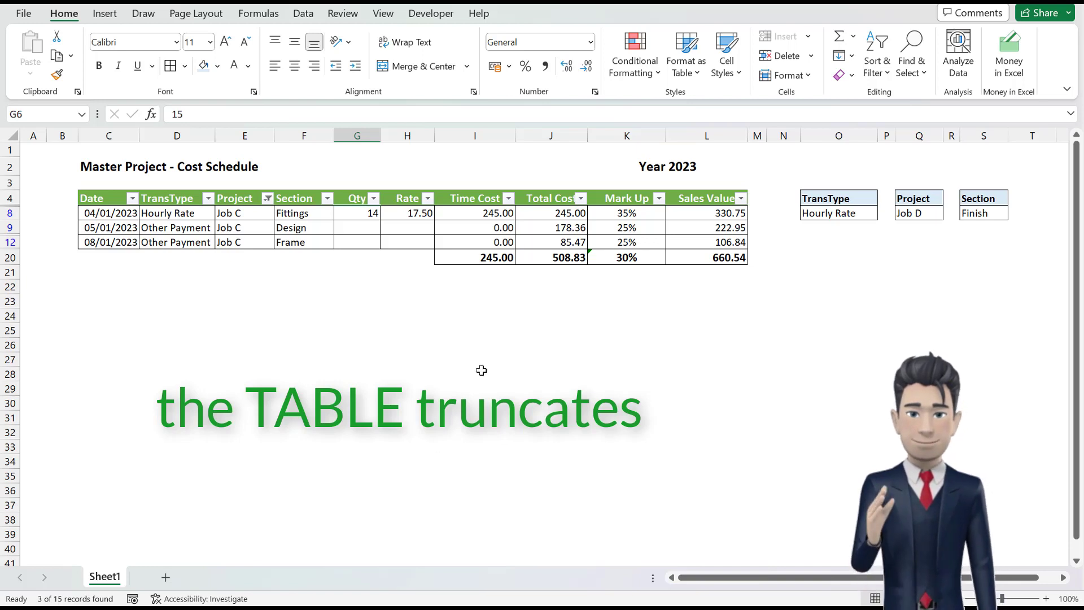
left_click_drag(482, 259, 700, 259)
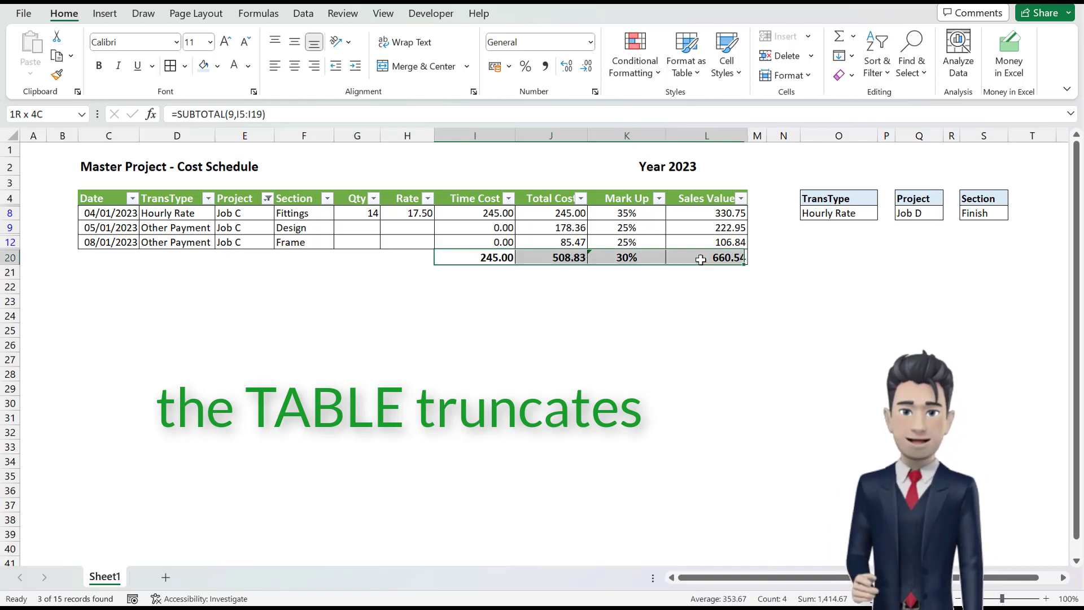
left_click(504, 289)
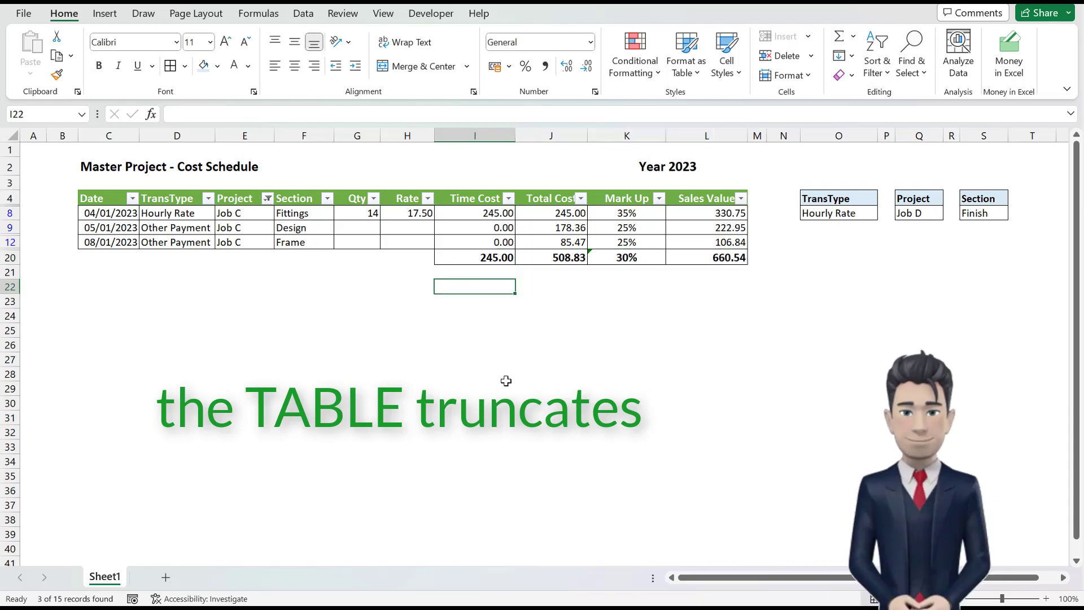
key("Up")
key("Up")
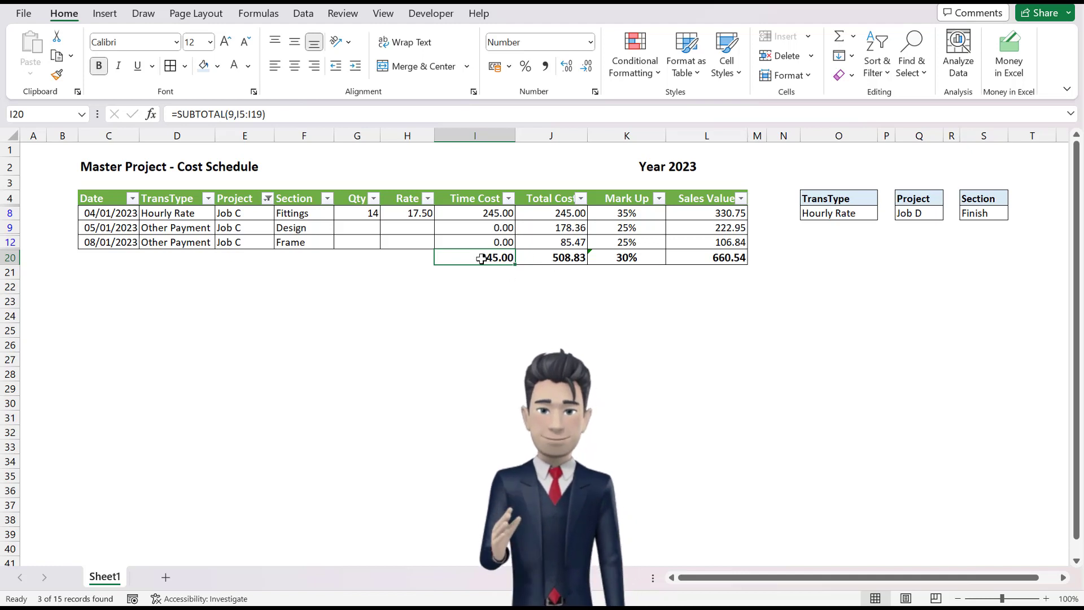
left_click_drag(478, 258, 695, 258)
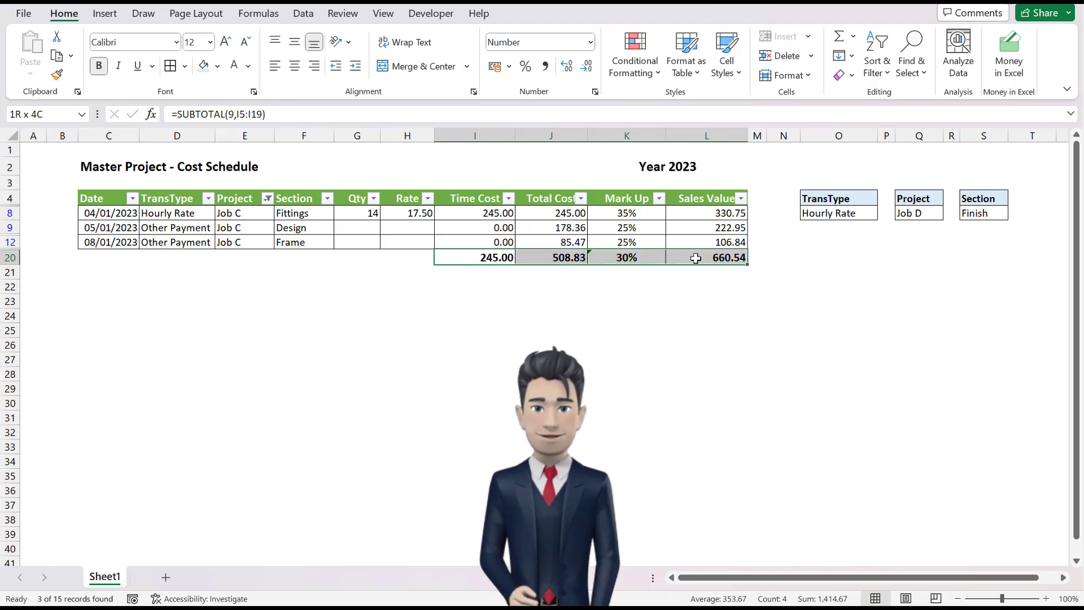
left_click(217, 66)
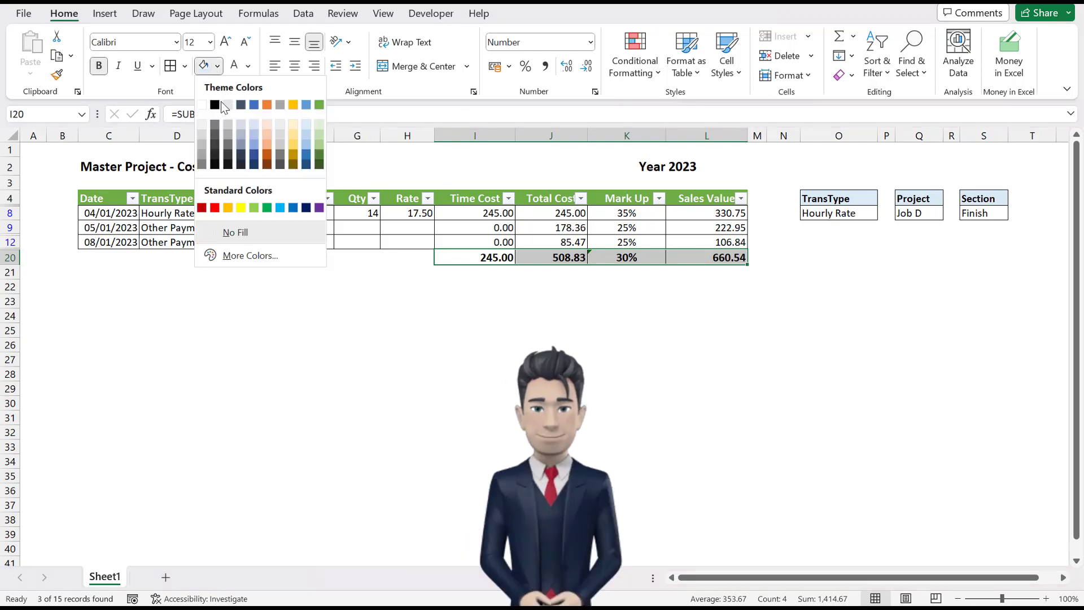
left_click(241, 209)
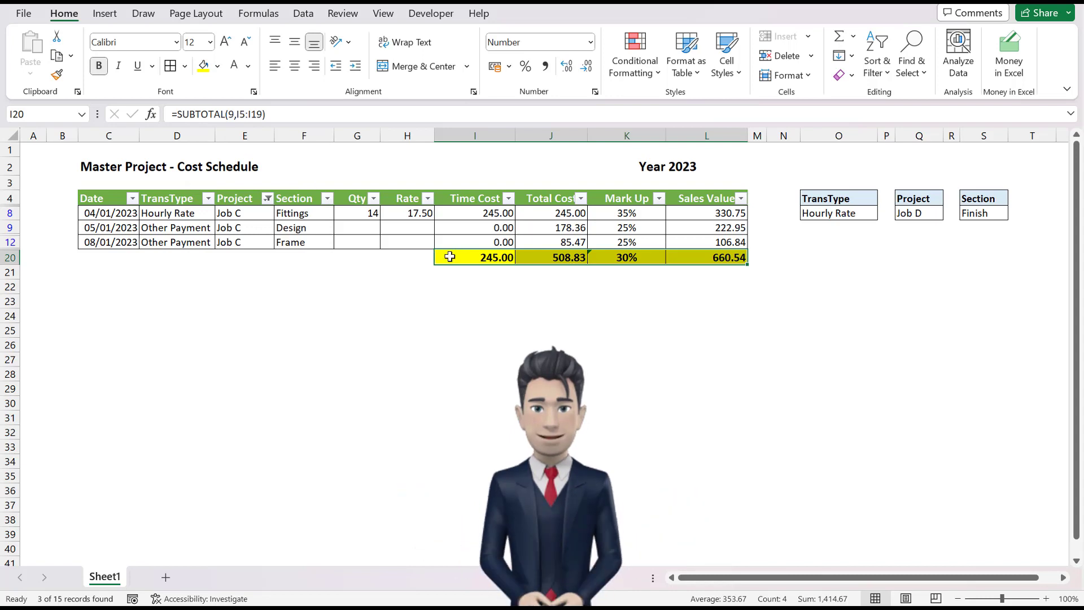
left_click(480, 257)
left_click(626, 257)
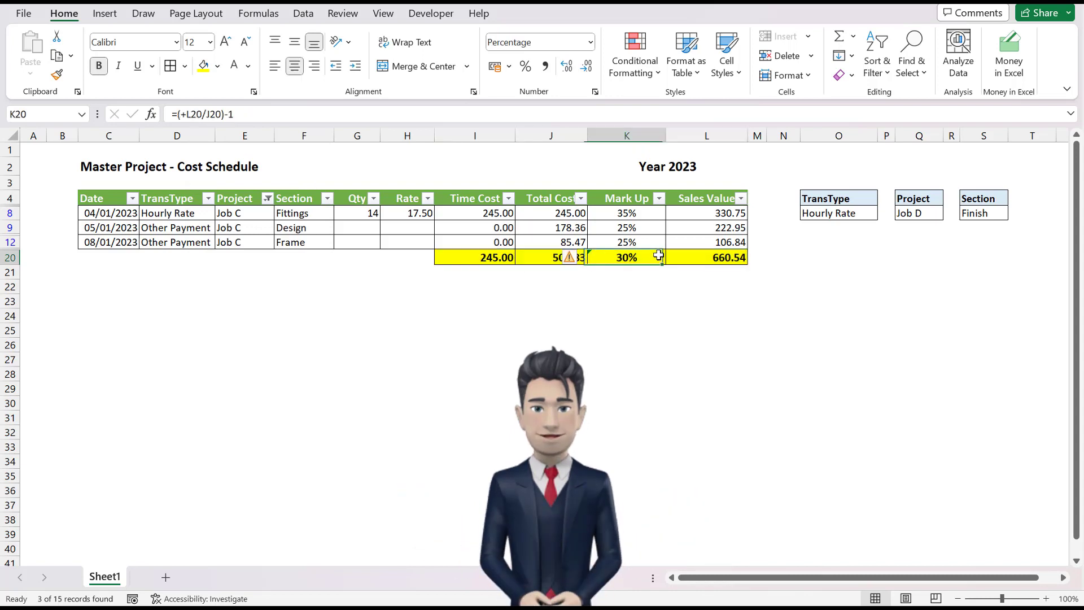
left_click(686, 257)
left_click_drag(474, 257, 708, 258)
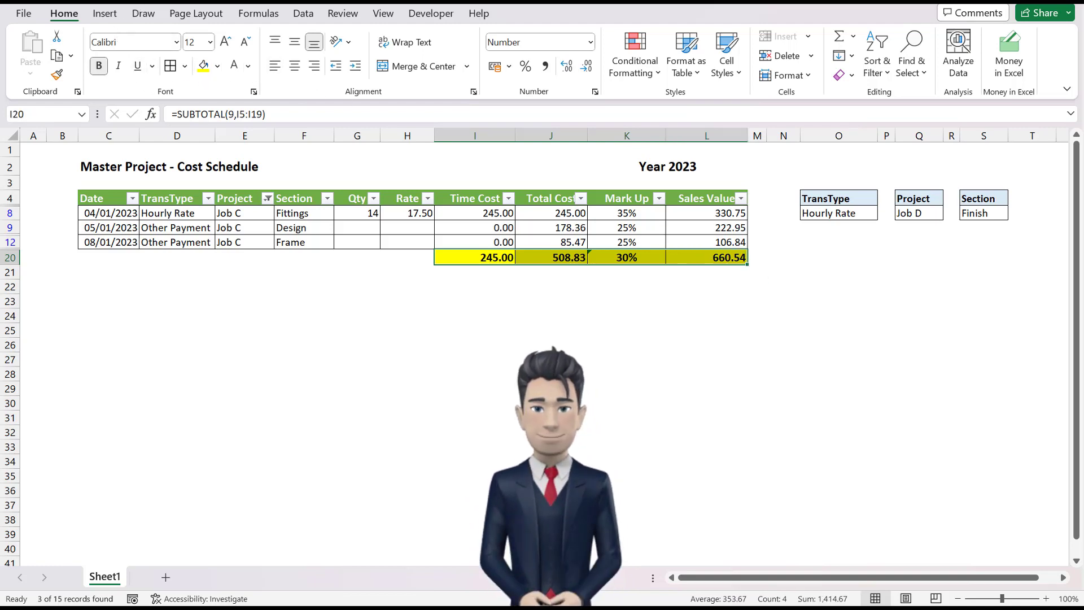
key("ctrl+z")
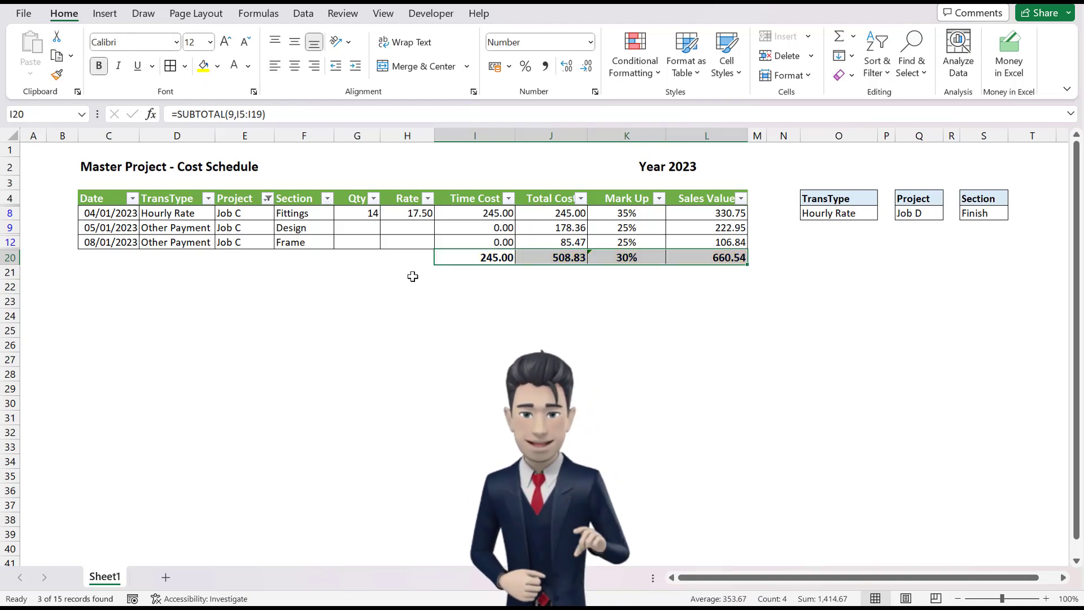